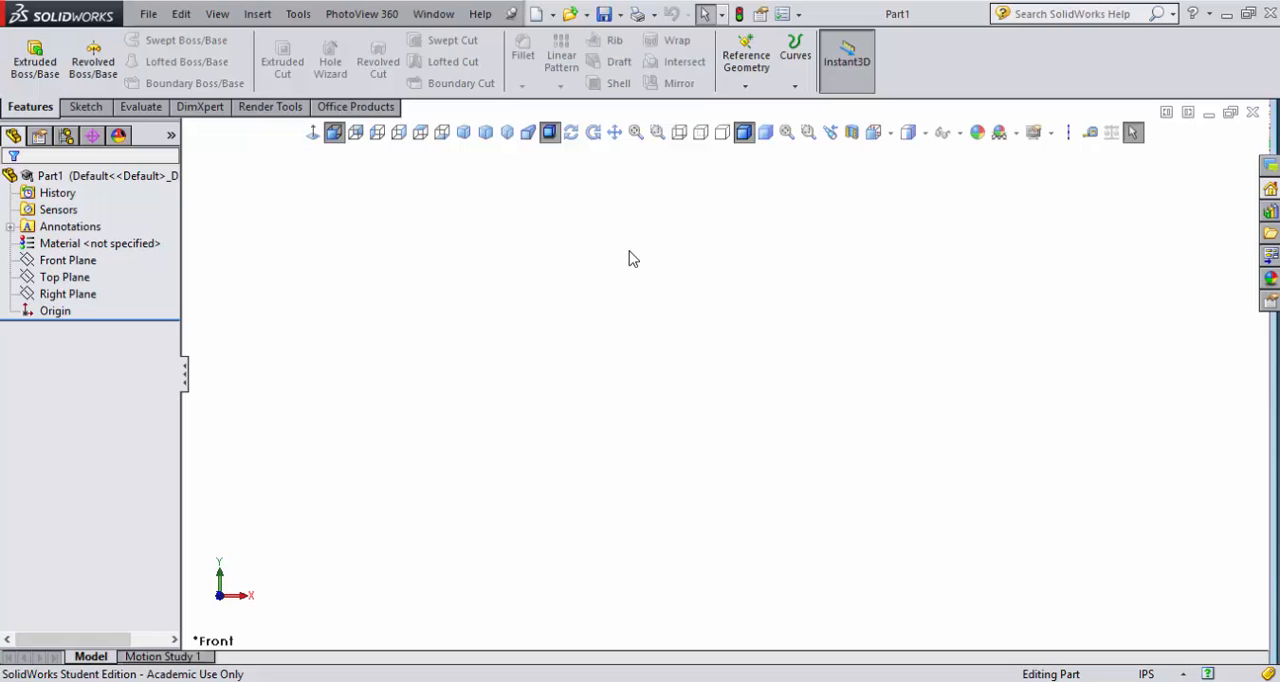
# - Set the document's length units to four decimal places (.1234) in the IPS unit system
pyautogui.click(1147, 674)
pyautogui.click(1149, 656)
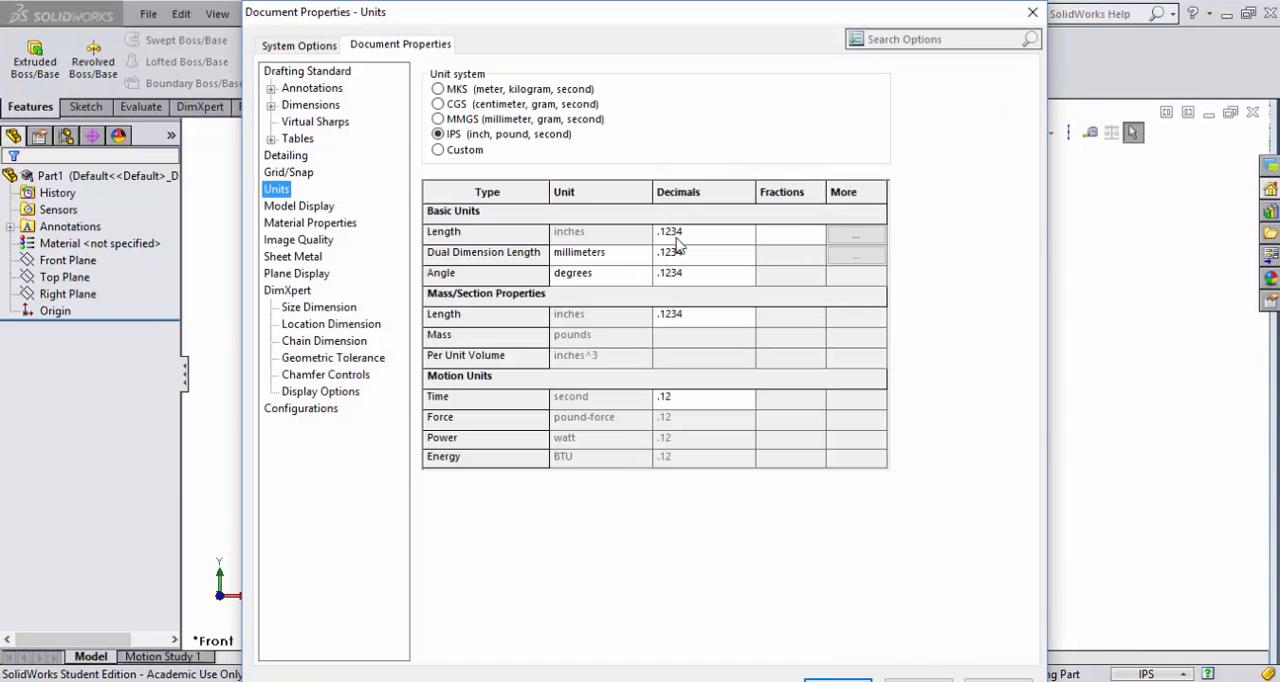
pyautogui.click(740, 237)
pyautogui.click(746, 235)
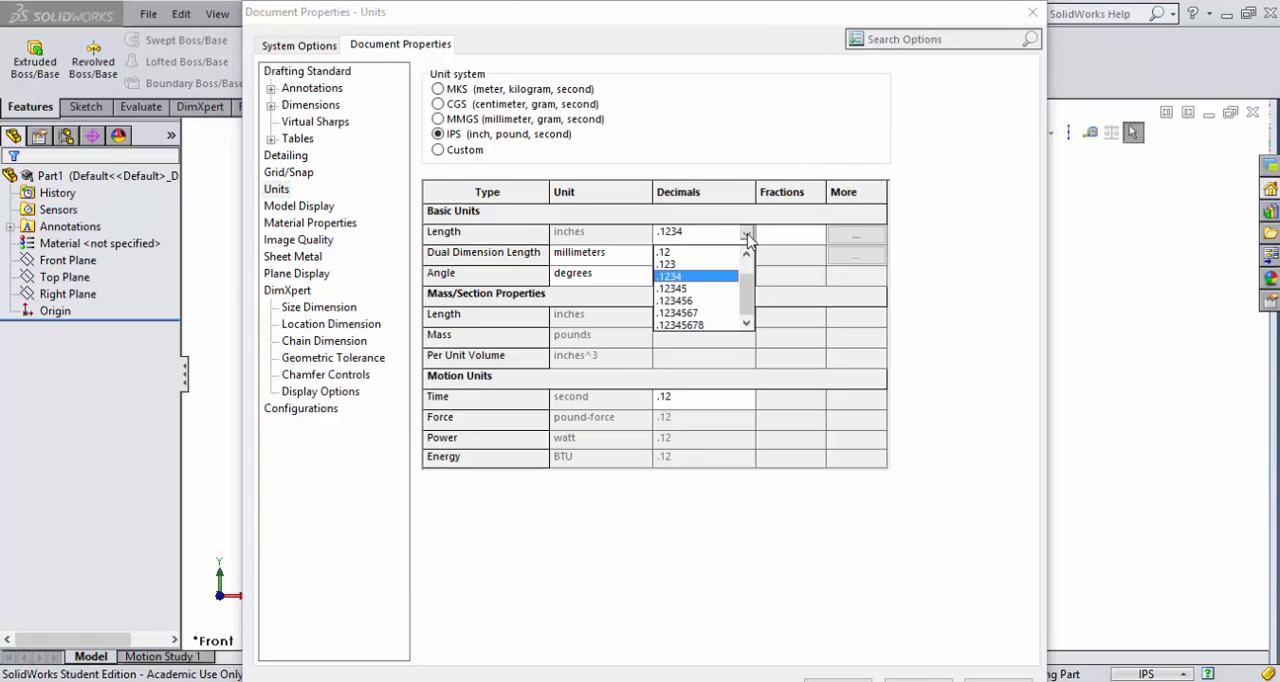
pyautogui.click(685, 260)
pyautogui.click(702, 238)
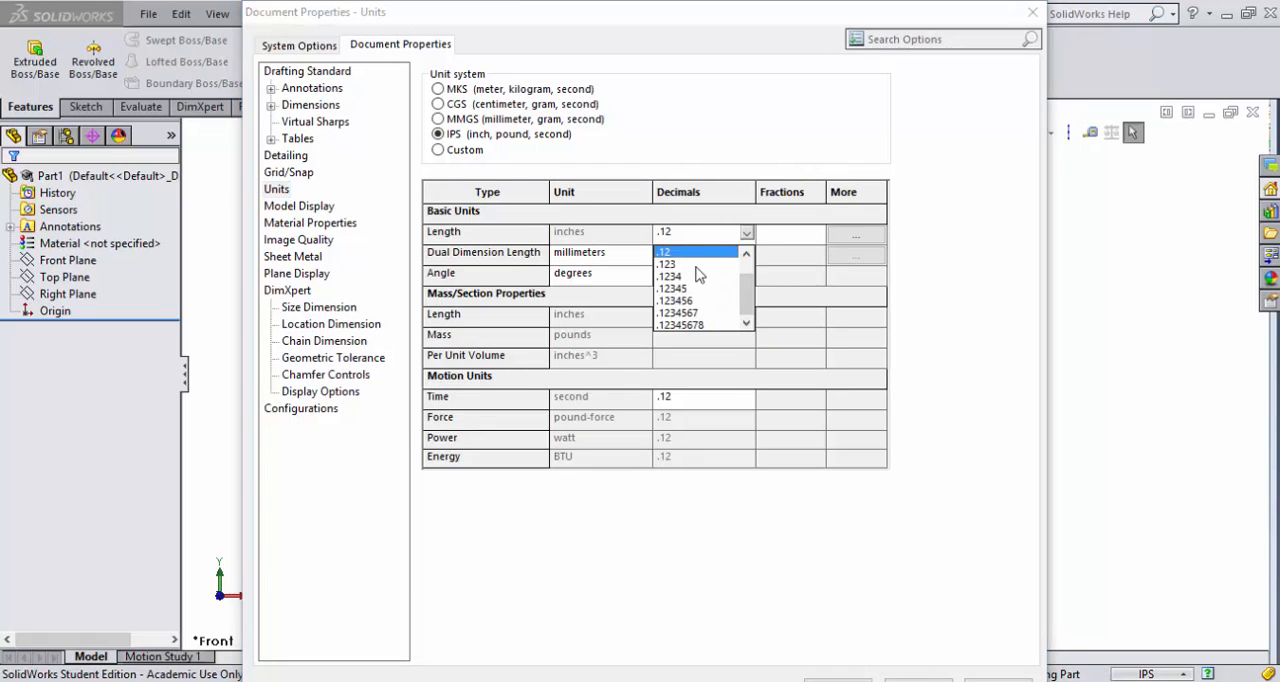
pyautogui.click(698, 276)
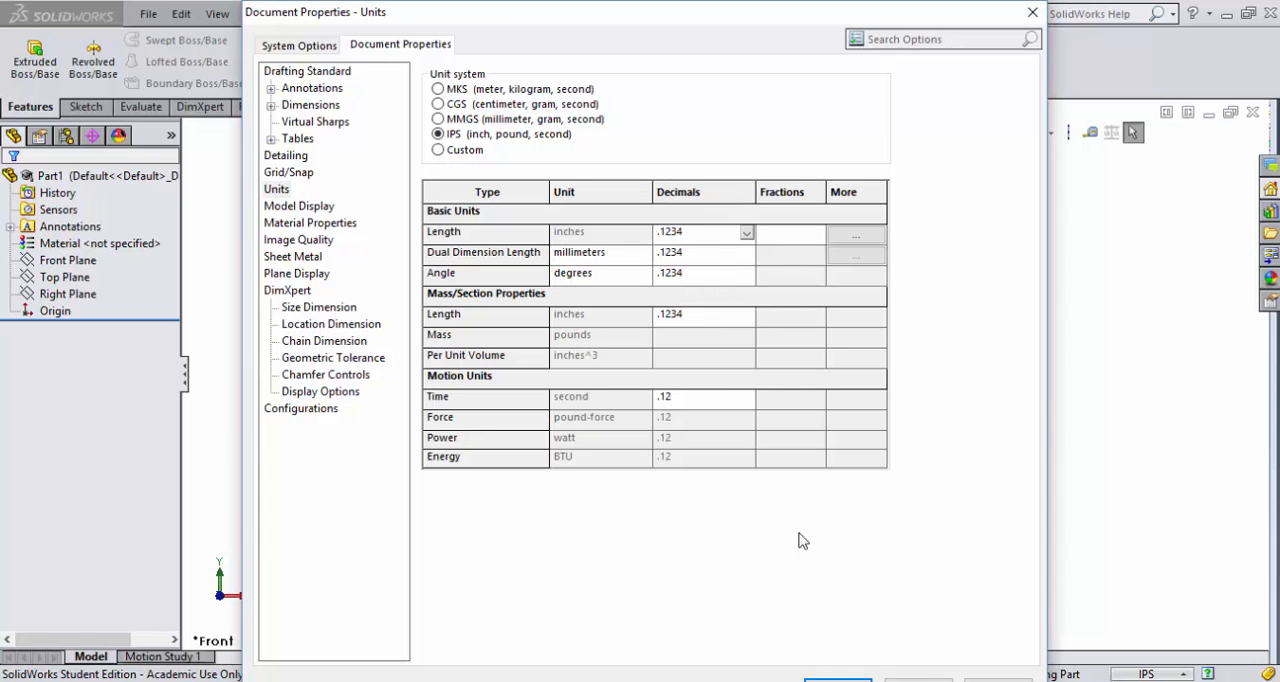
pyautogui.click(821, 679)
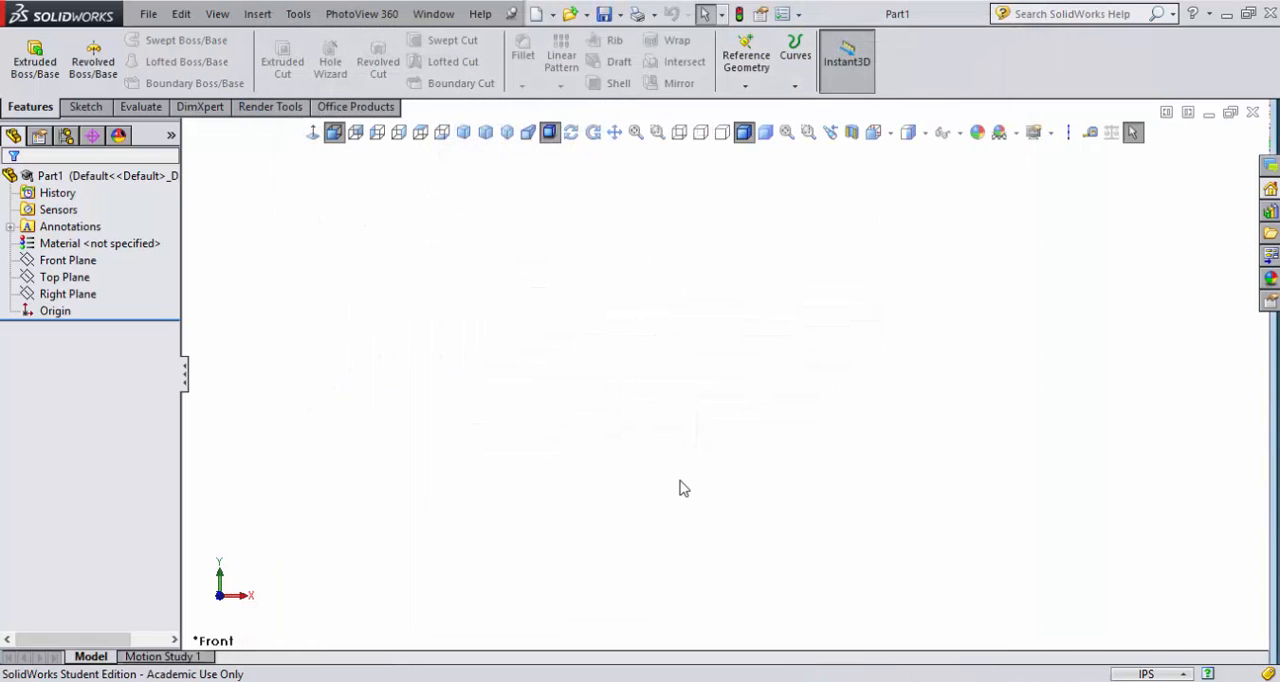
# - Sketch an L on the Top Plane from the origin, with a horizontal line about 0.71 in long and a vertical line going up
pyautogui.click(80, 280)
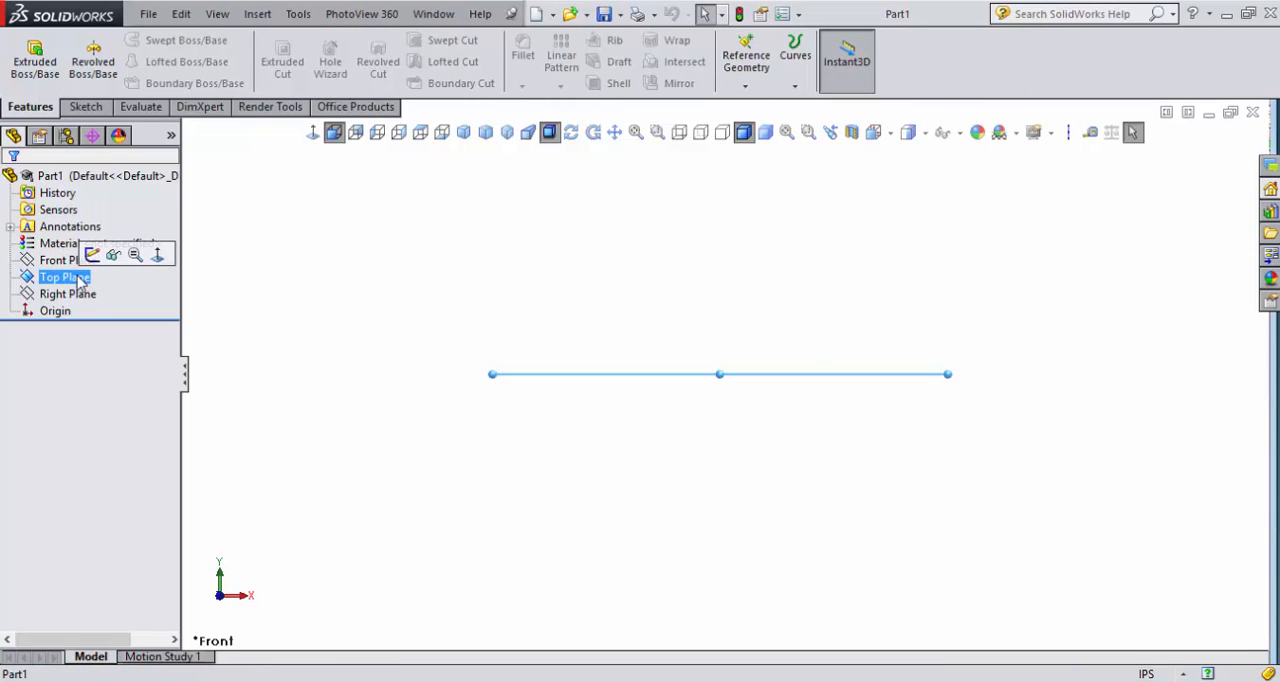
pyautogui.click(157, 256)
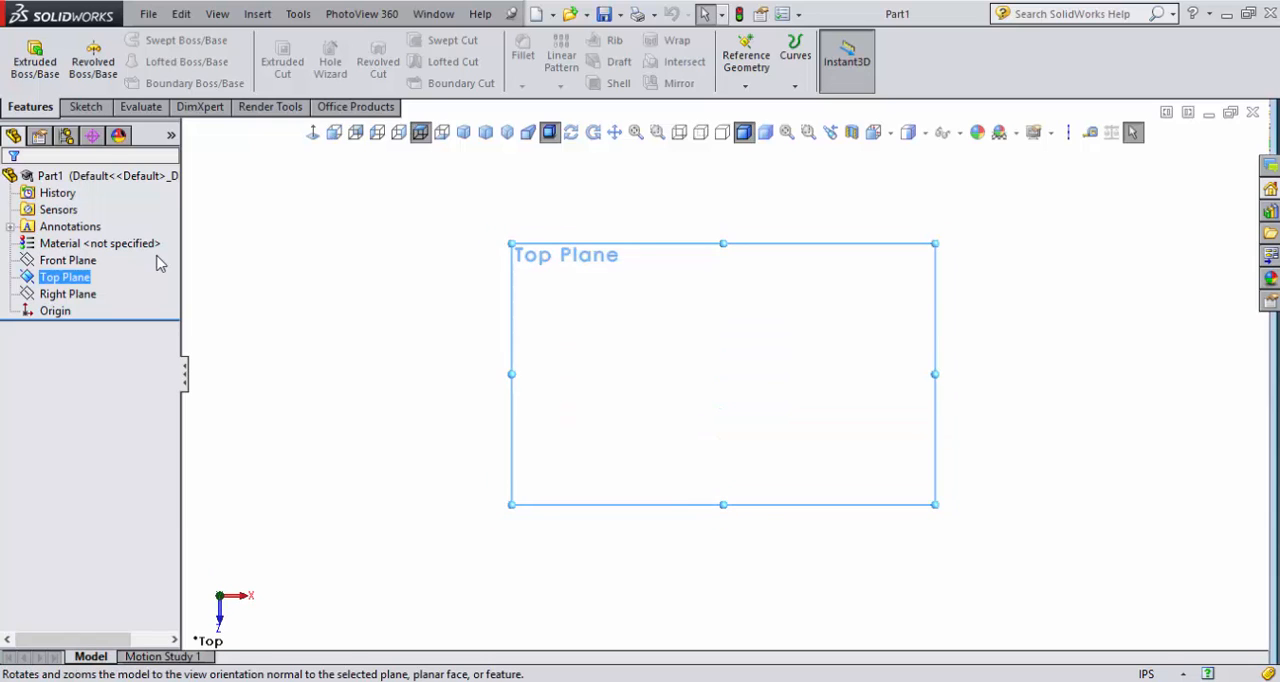
pyautogui.click(85, 107)
pyautogui.click(123, 43)
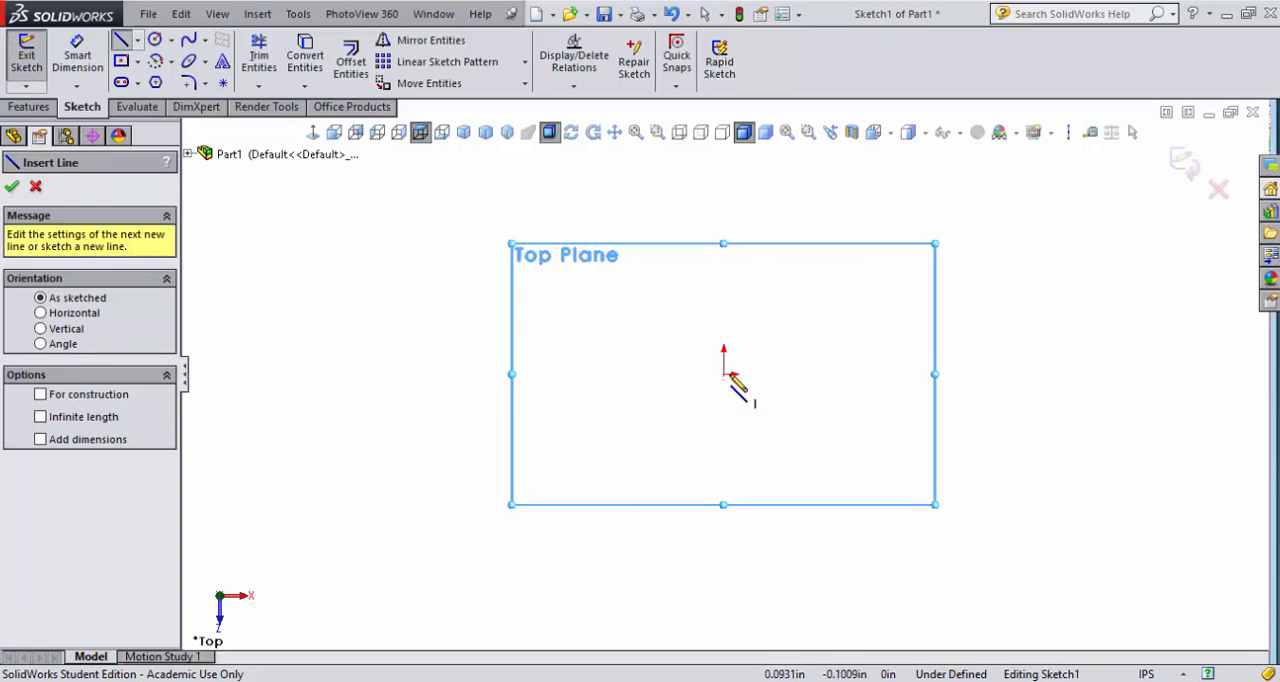
pyautogui.click(724, 375)
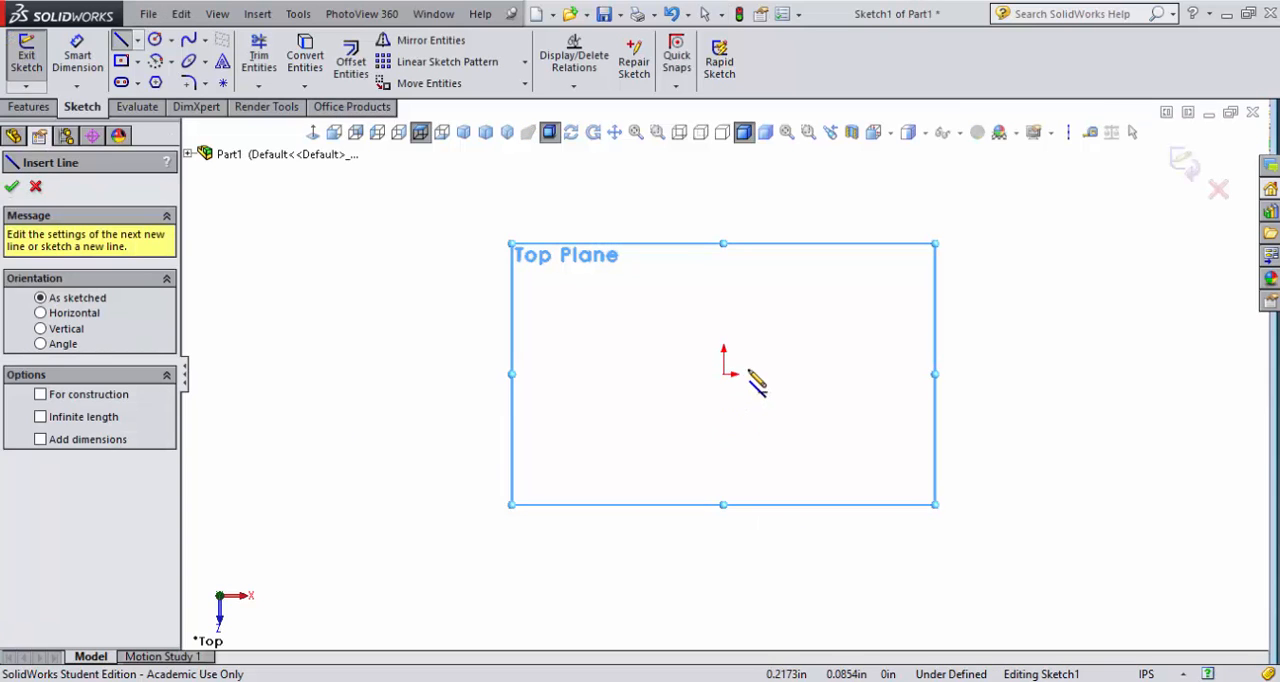
pyautogui.click(767, 375)
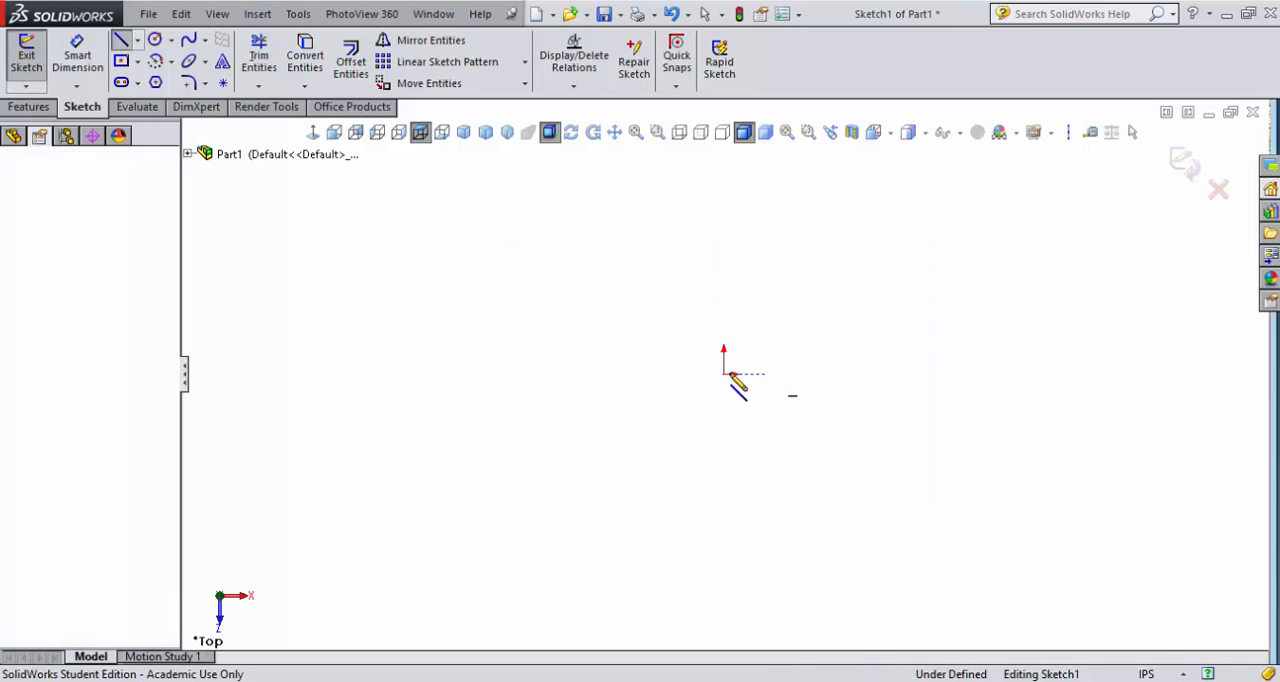
pyautogui.click(723, 374)
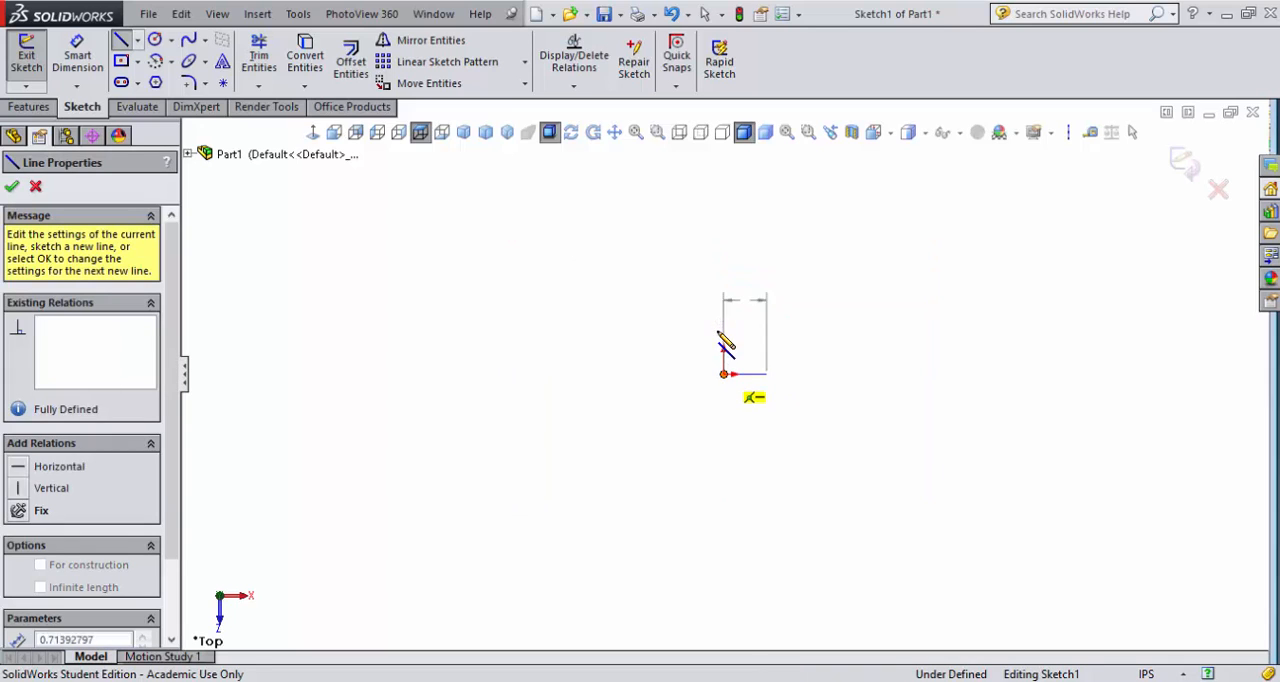
pyautogui.click(724, 323)
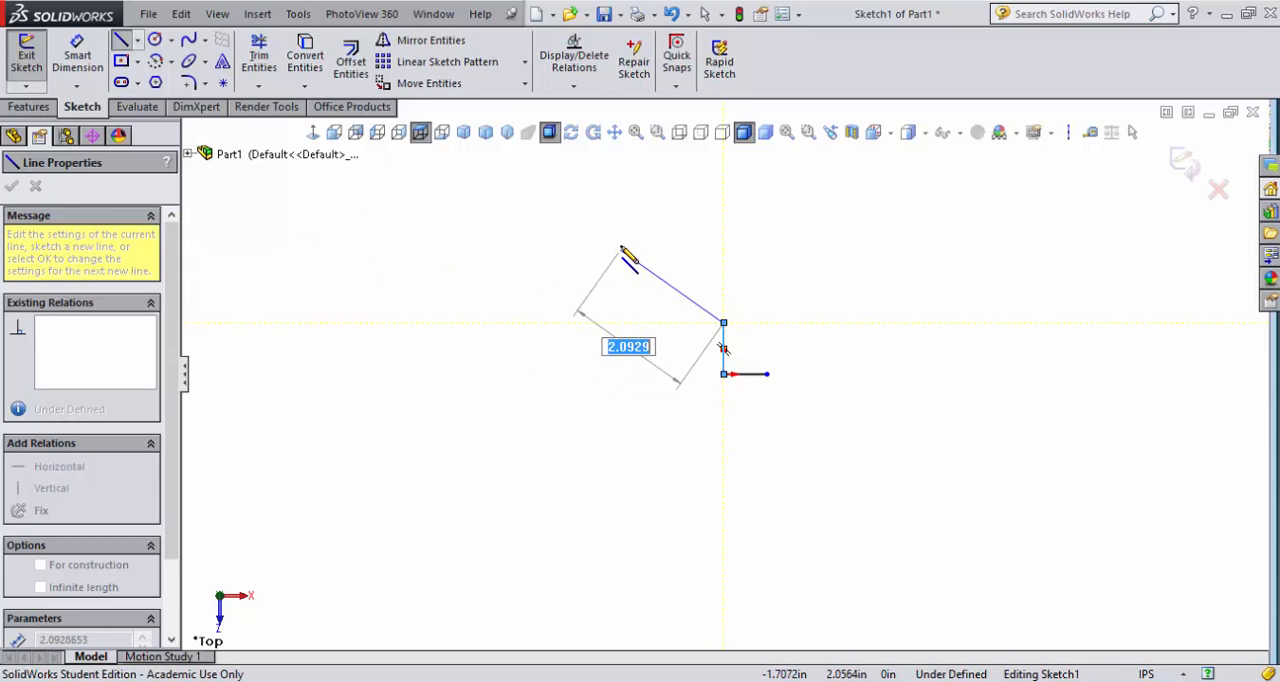
pyautogui.press('Escape')
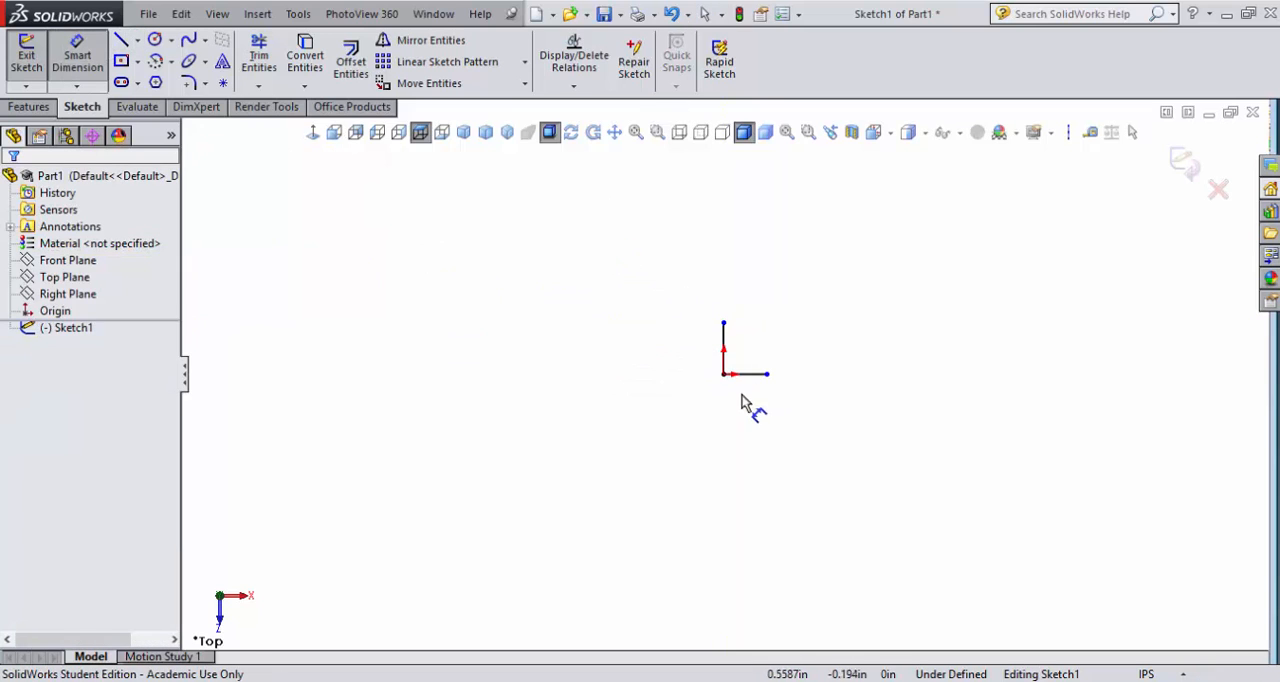
# - Dimension the horizontal and vertical lines of the L at 1.5 in each
pyautogui.click(755, 376)
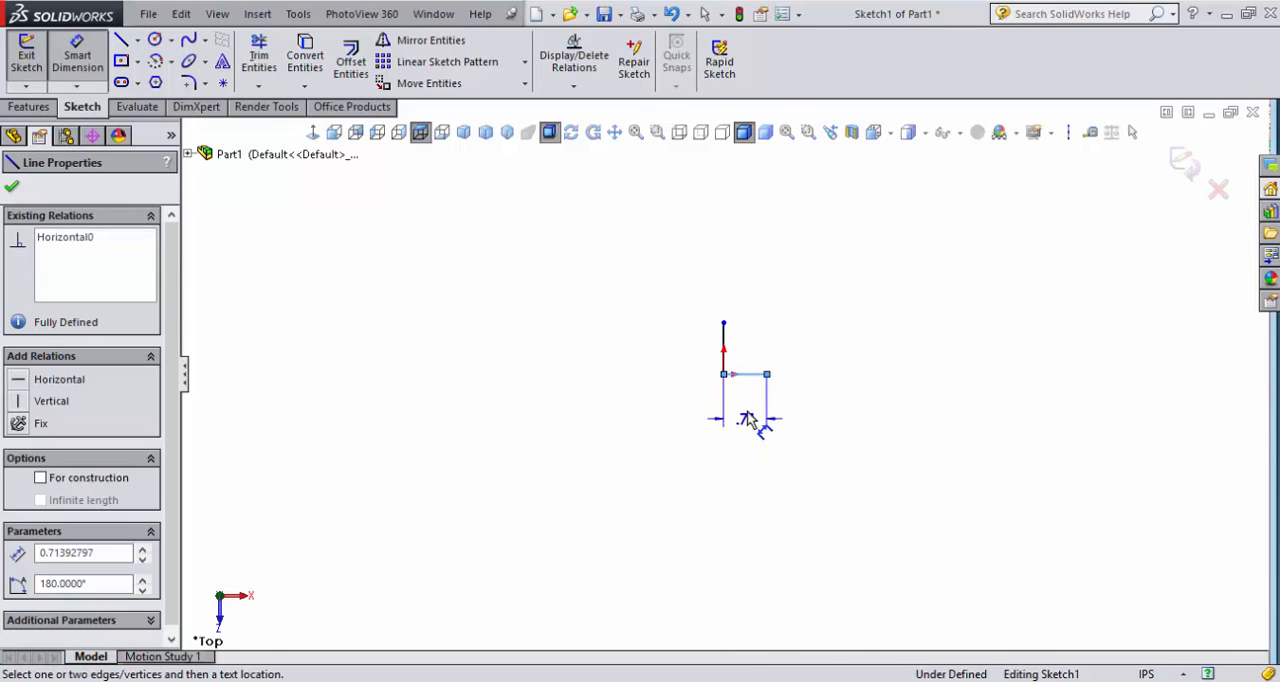
pyautogui.click(748, 420)
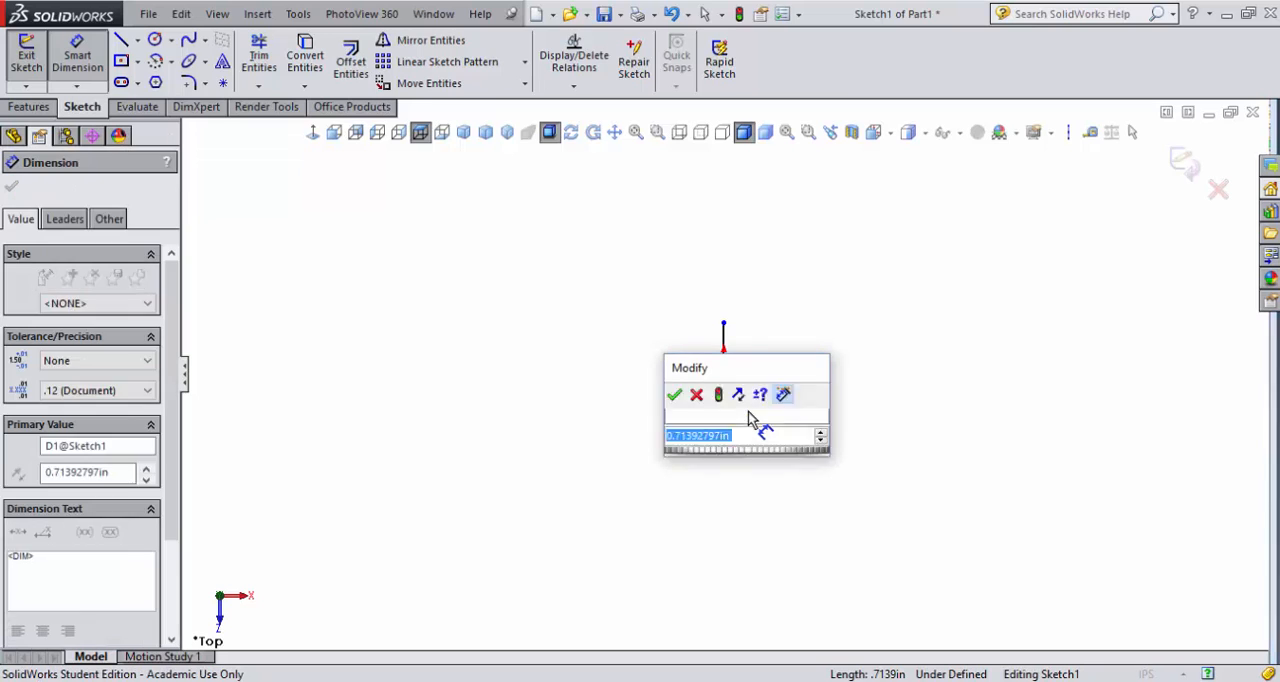
pyautogui.write('1.5')
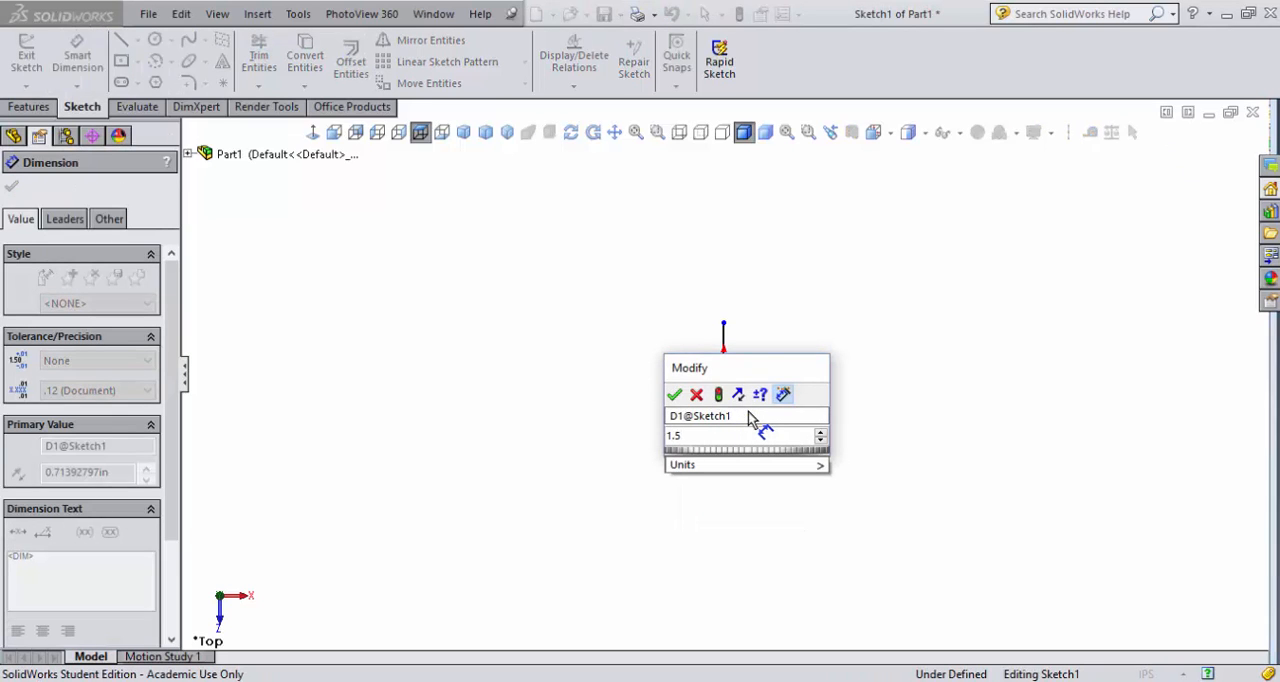
pyautogui.press('Return')
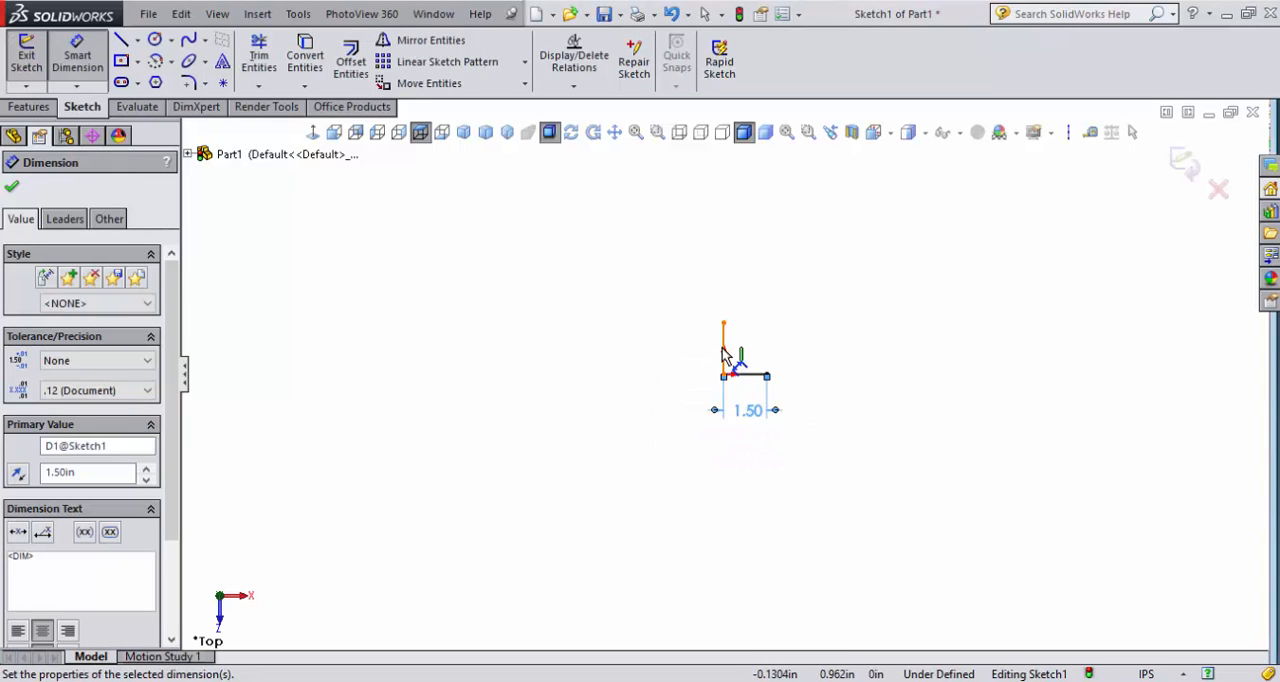
pyautogui.click(725, 346)
pyautogui.click(645, 356)
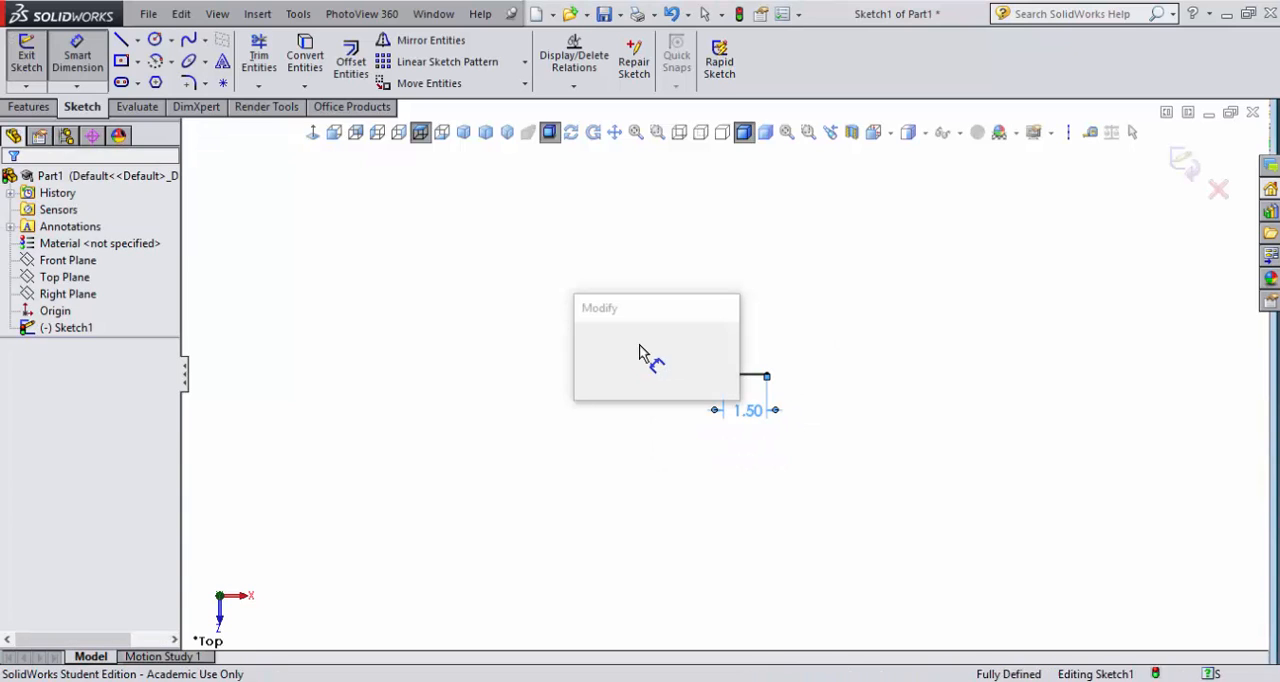
pyautogui.write('1.5')
pyautogui.press('Return')
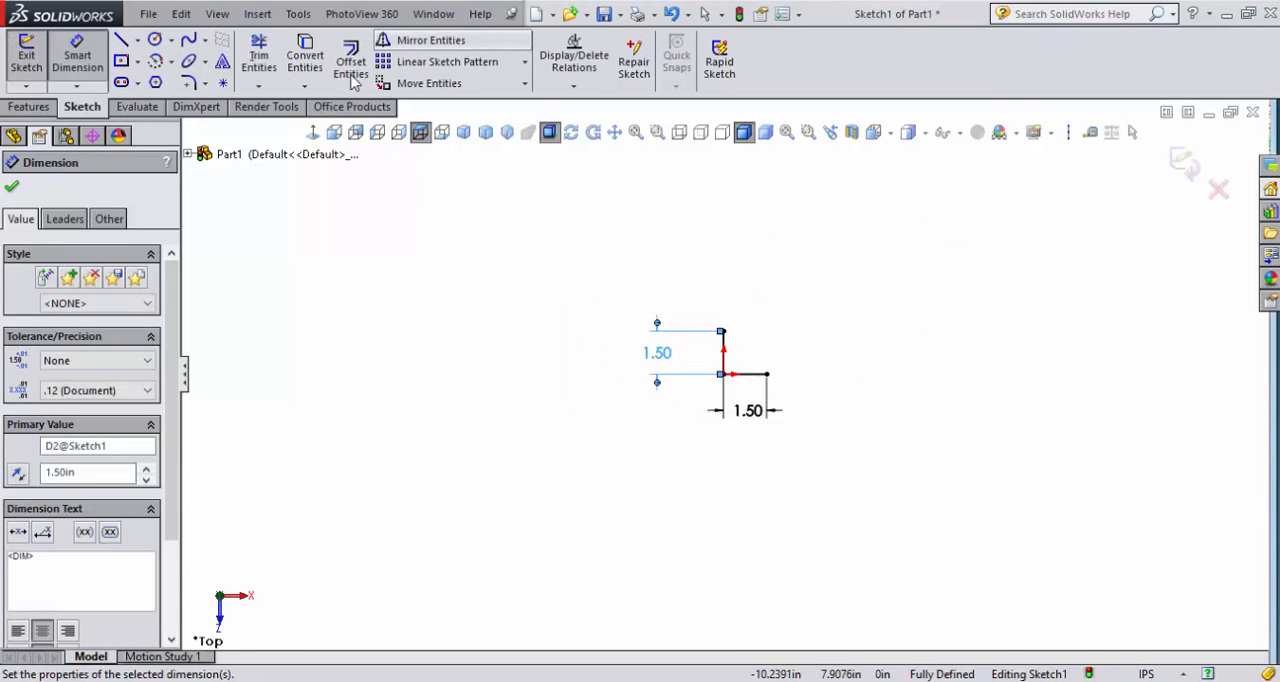
# - Offset the L-shaped chain of lines toward its inside by 0.125 in, with a dimension added
pyautogui.click(350, 62)
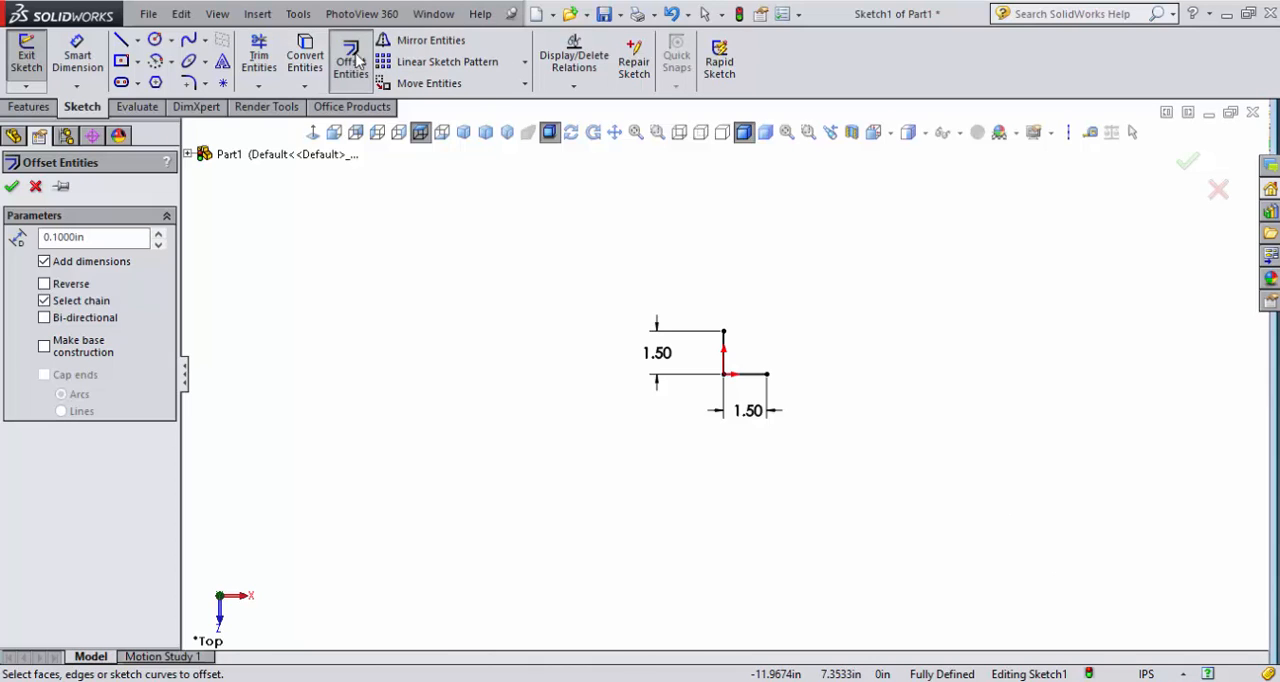
pyautogui.moveTo(146, 240); pyautogui.dragTo(42, 239)
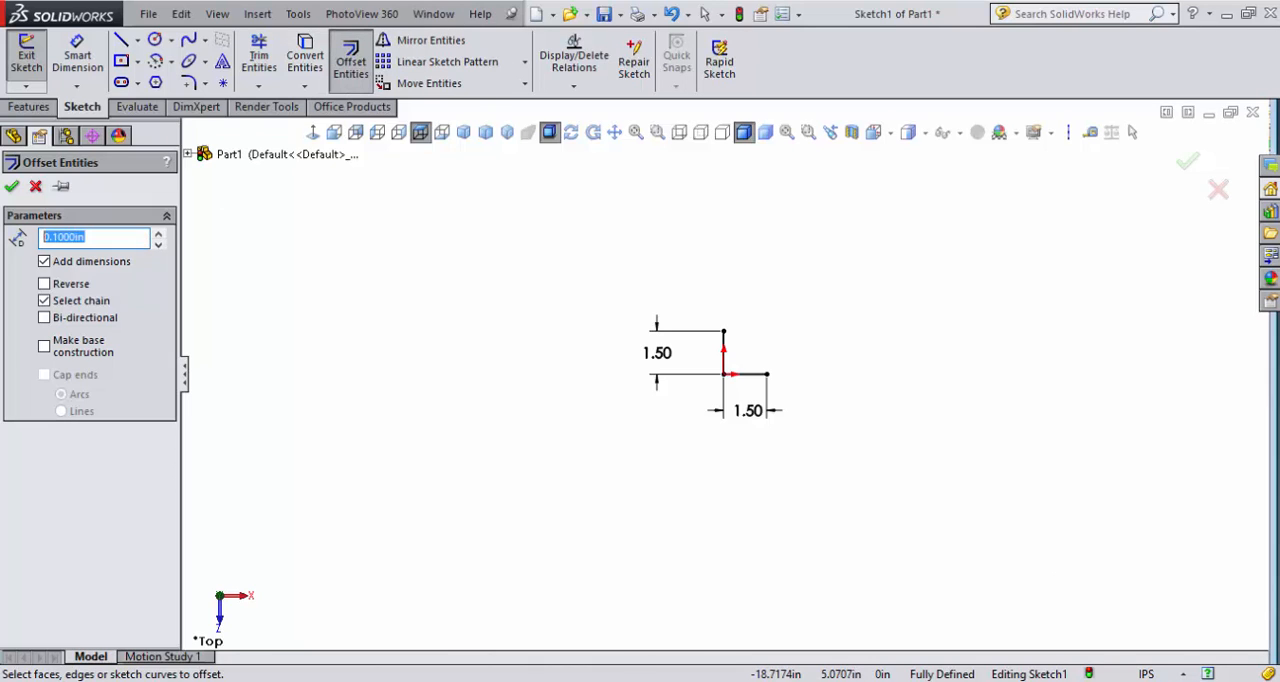
pyautogui.write('.125')
pyautogui.press('Return')
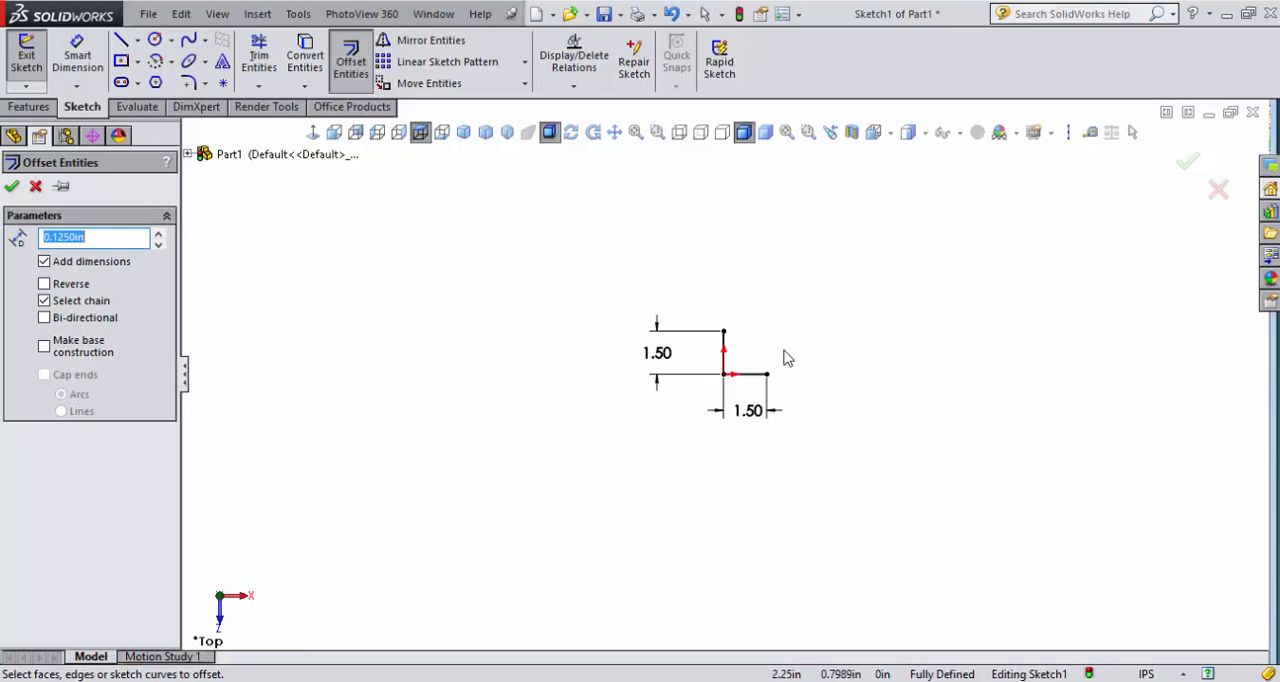
pyautogui.scroll(2, 776, 351)
pyautogui.scroll(-9, 748, 357)
pyautogui.scroll(1, 725, 360)
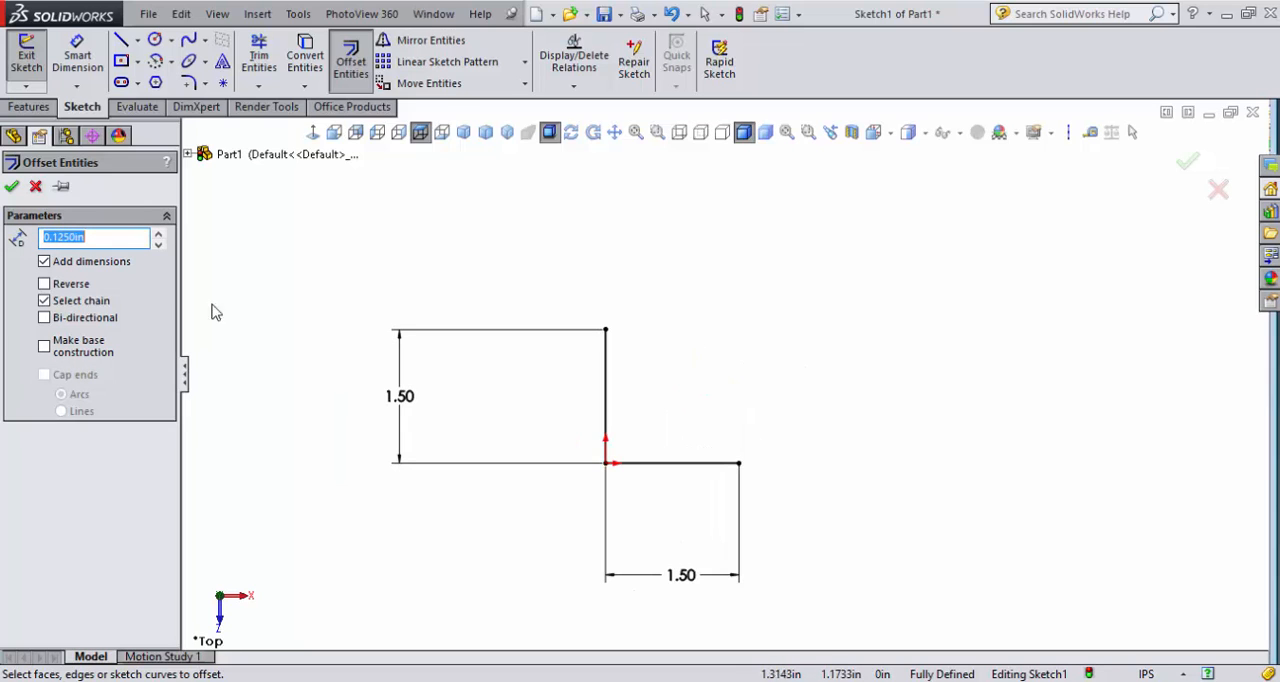
pyautogui.click(13, 190)
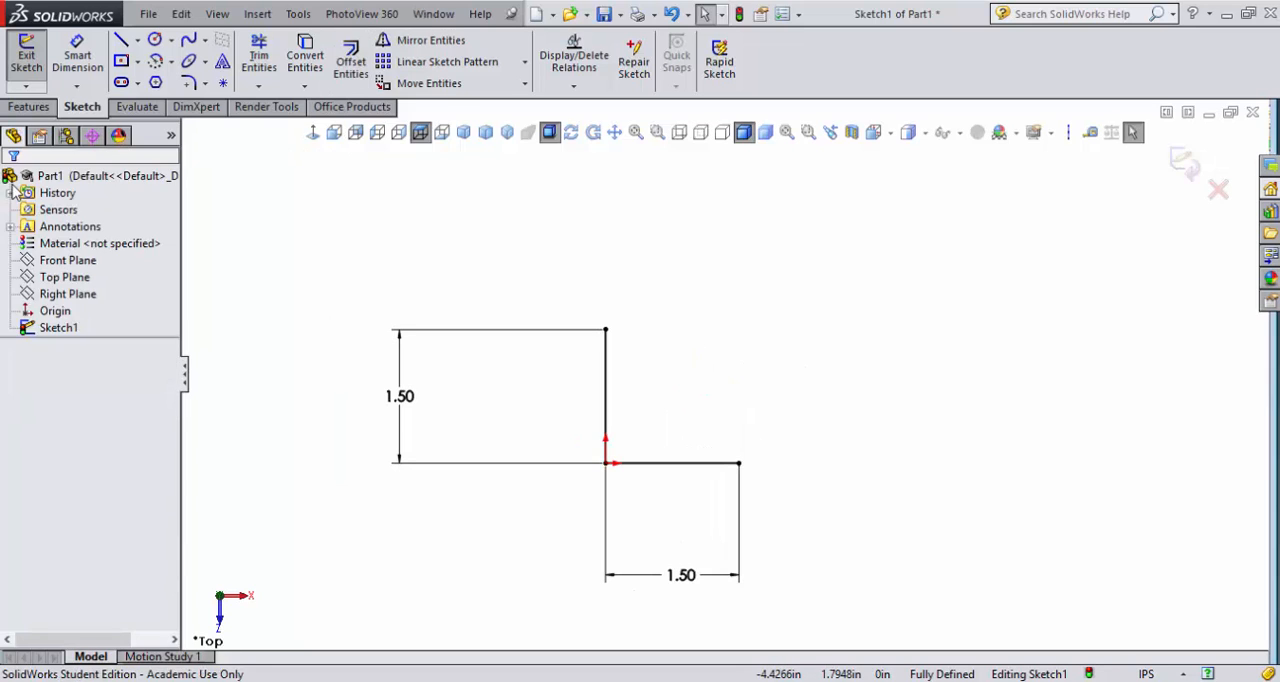
pyautogui.click(57, 334)
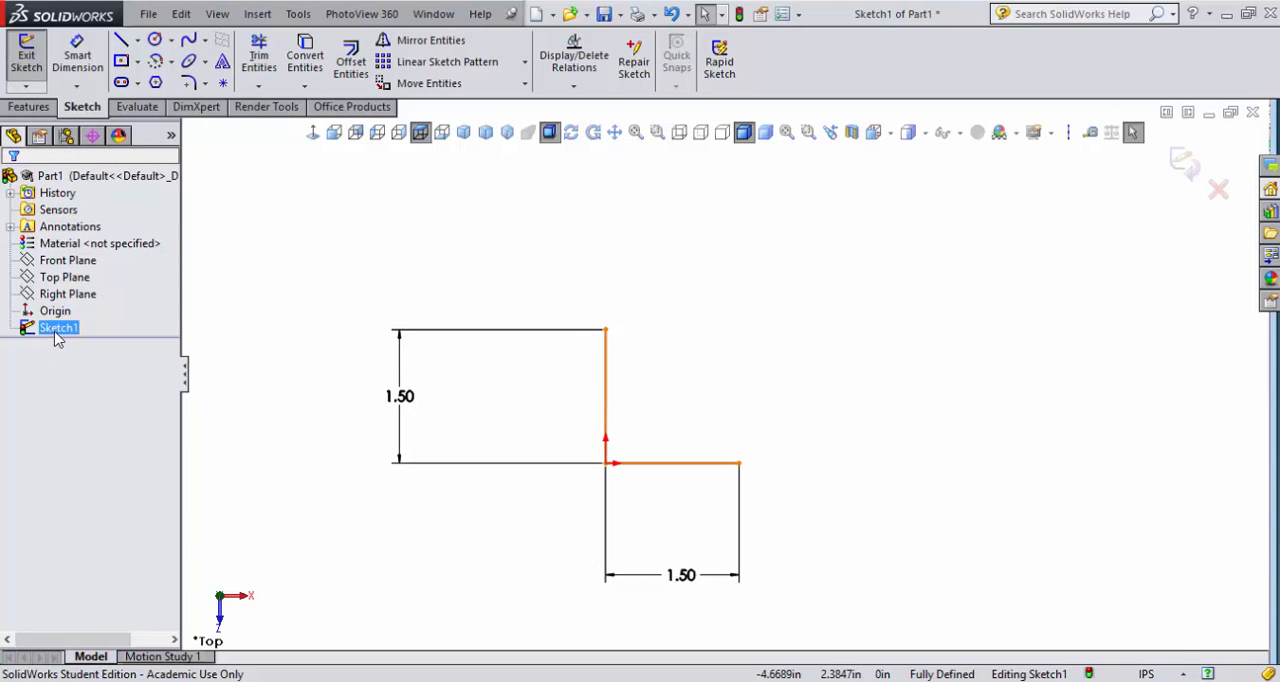
pyautogui.click(1188, 399)
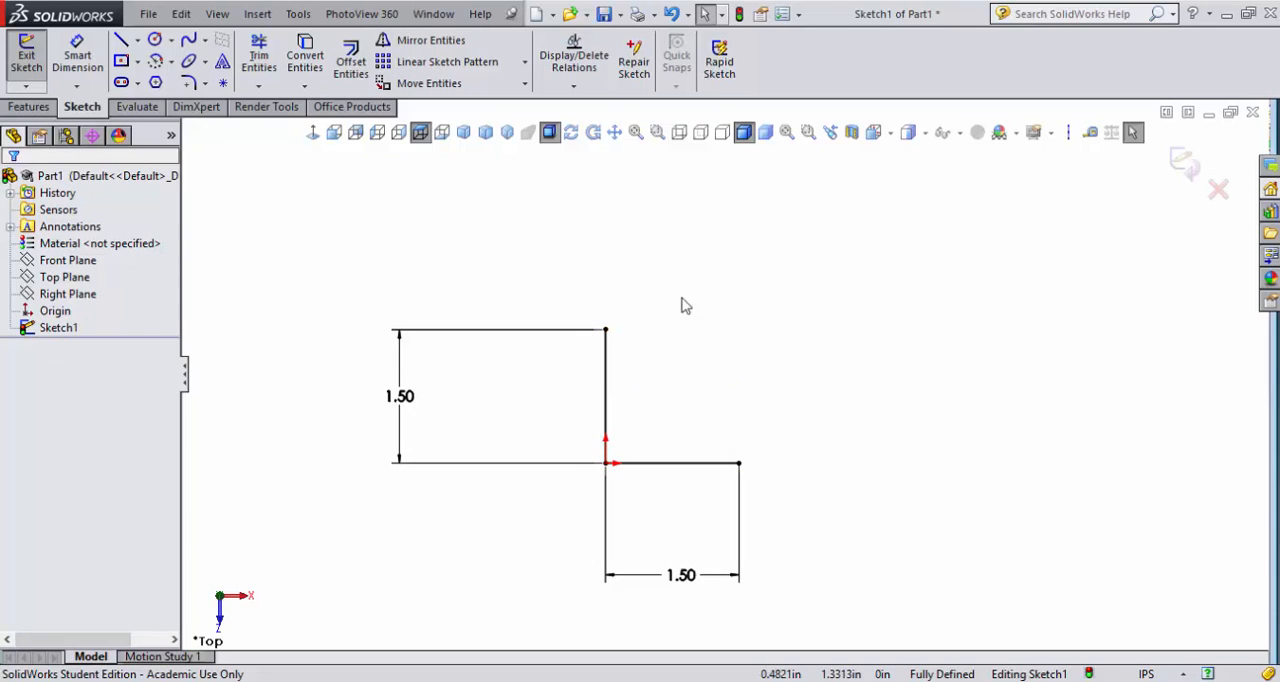
pyautogui.click(351, 61)
pyautogui.click(605, 372)
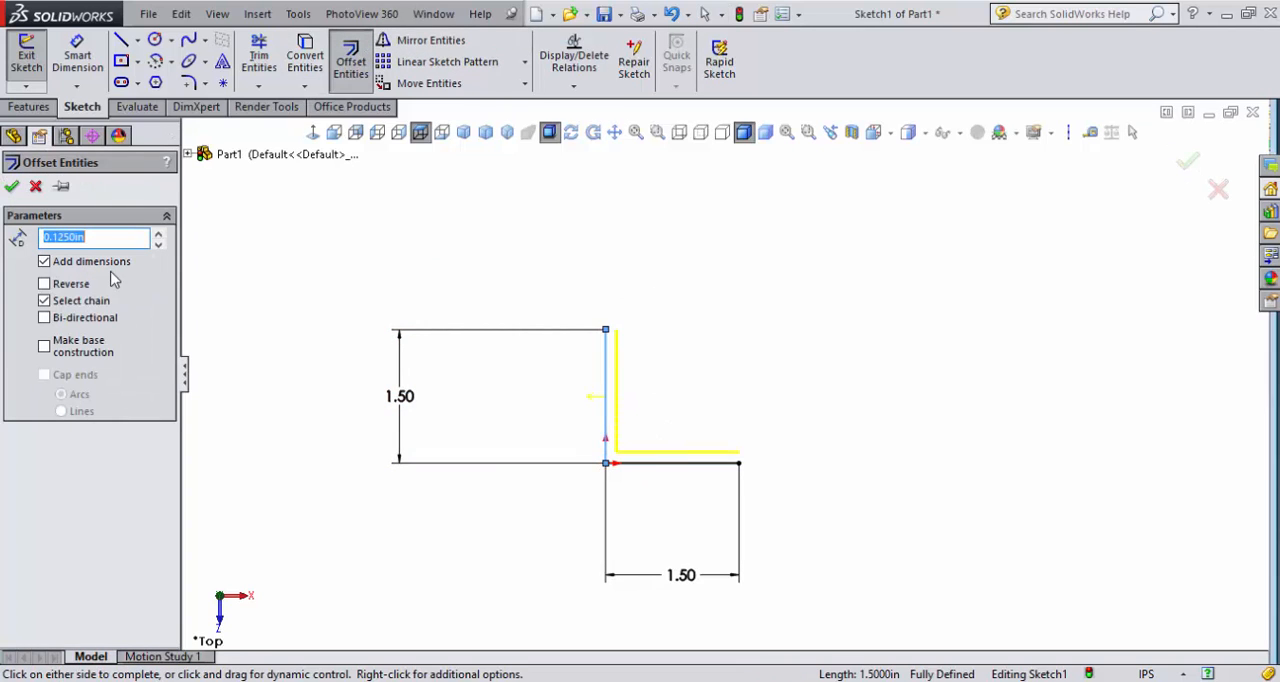
pyautogui.click(11, 186)
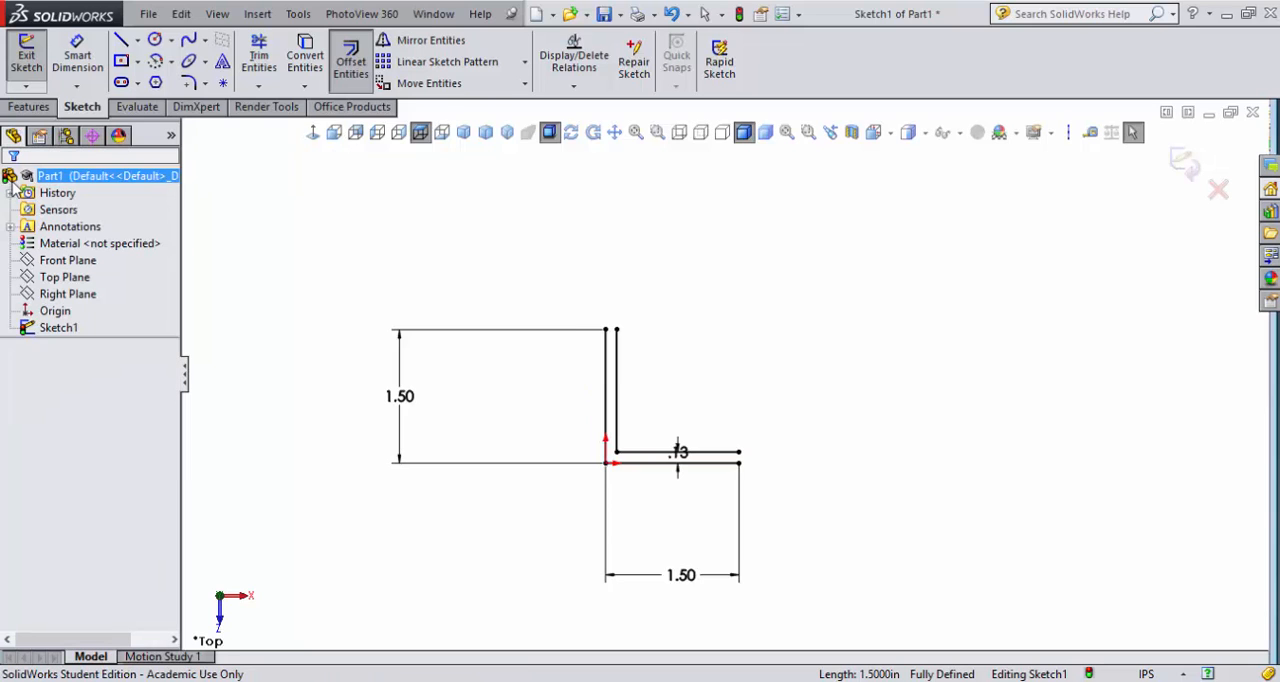
# - Close both open ends of the L profile with short straight lines and exit the sketch
pyautogui.scroll(-4, 609, 334)
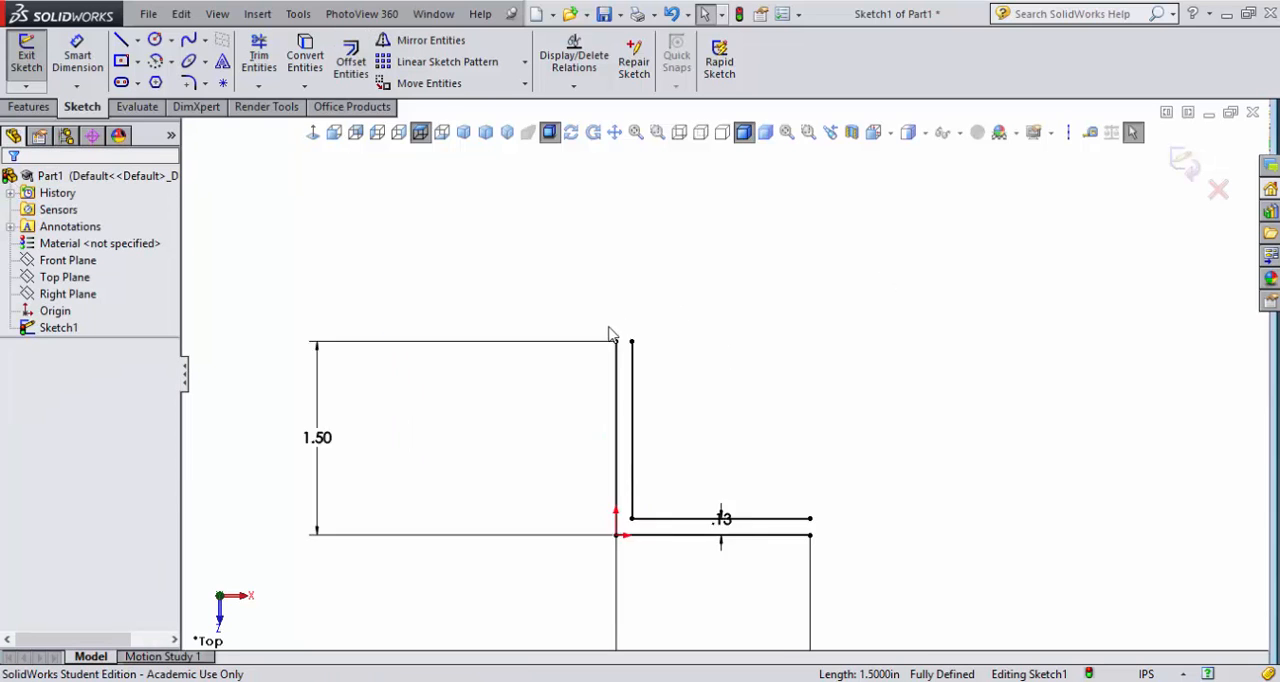
pyautogui.click(121, 40)
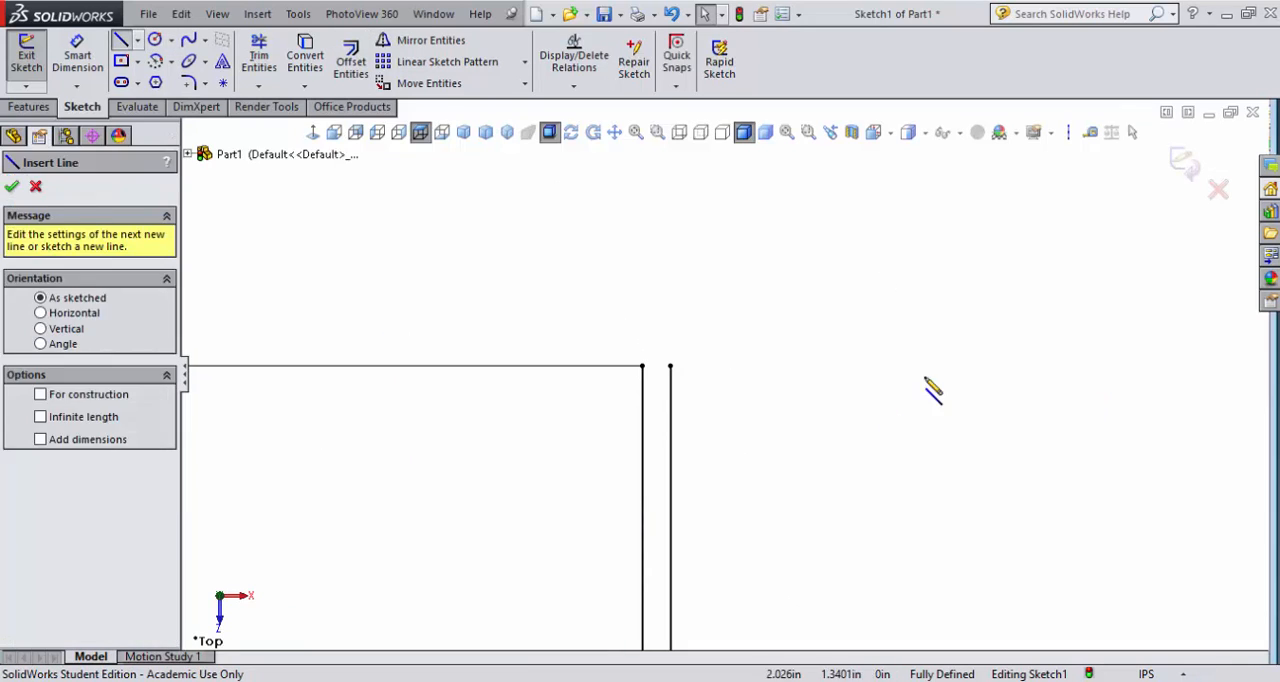
pyautogui.moveTo(670, 366); pyautogui.dragTo(642, 366)
pyautogui.scroll(6, 645, 454)
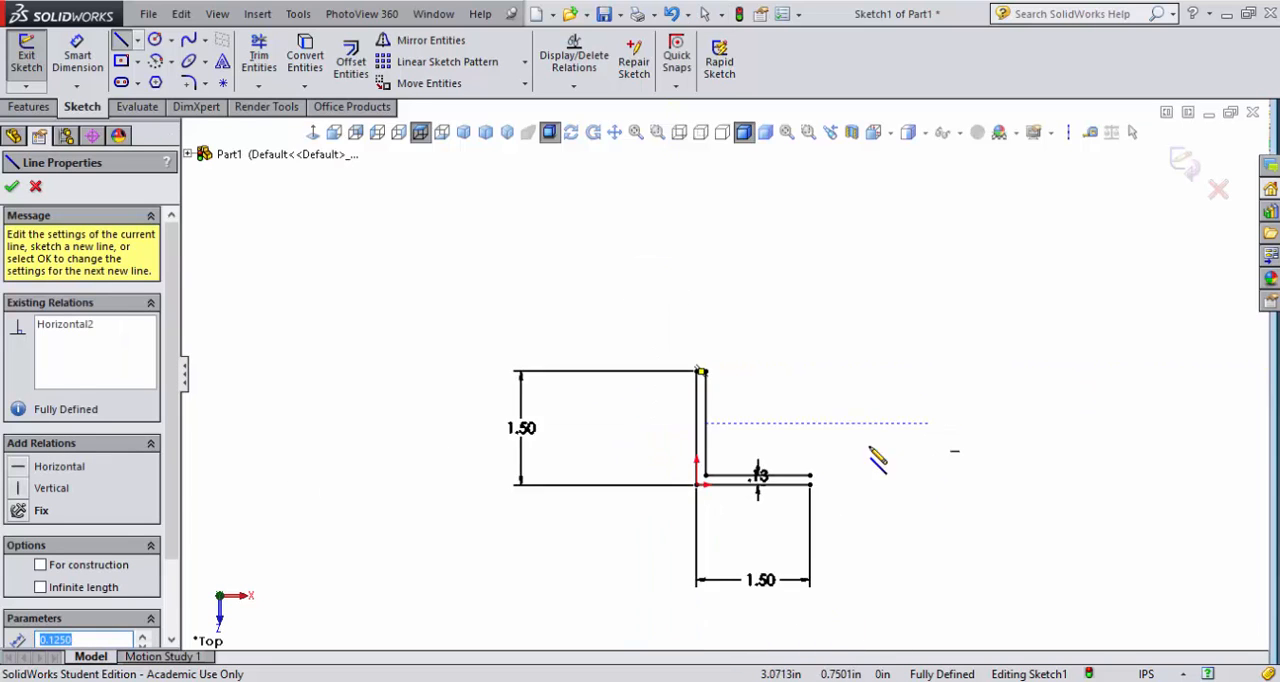
pyautogui.scroll(-6, 850, 466)
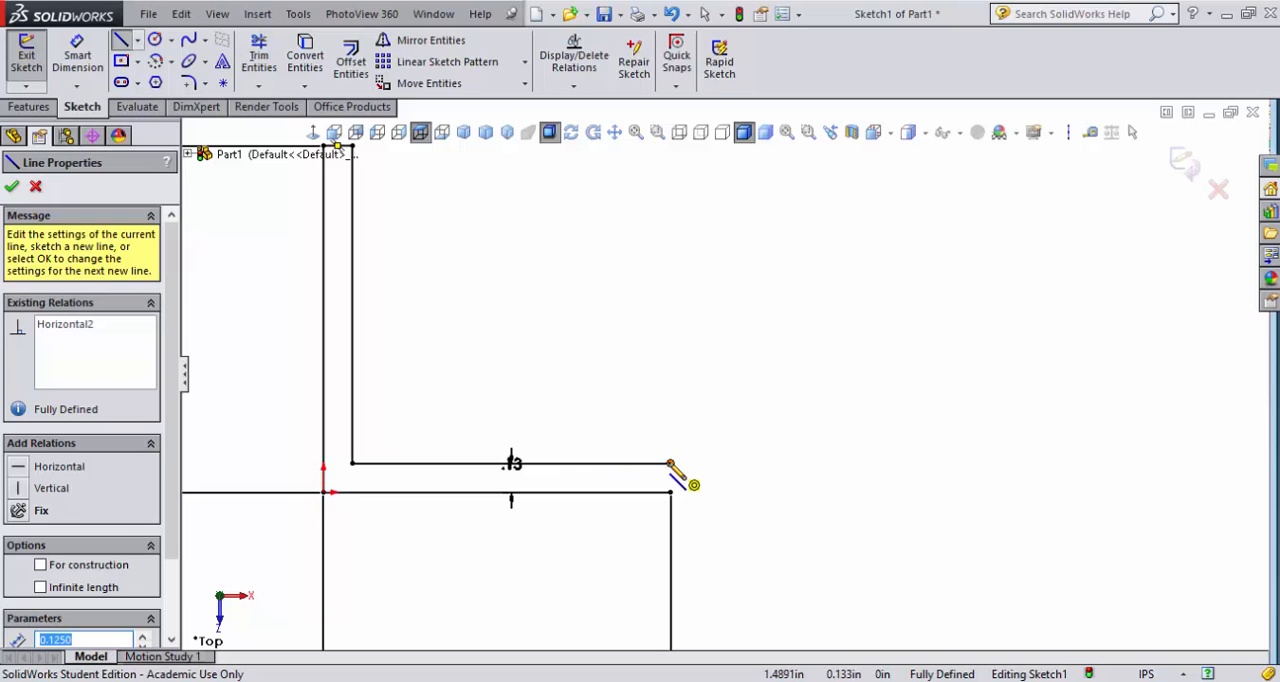
pyautogui.moveTo(670, 463); pyautogui.dragTo(670, 492)
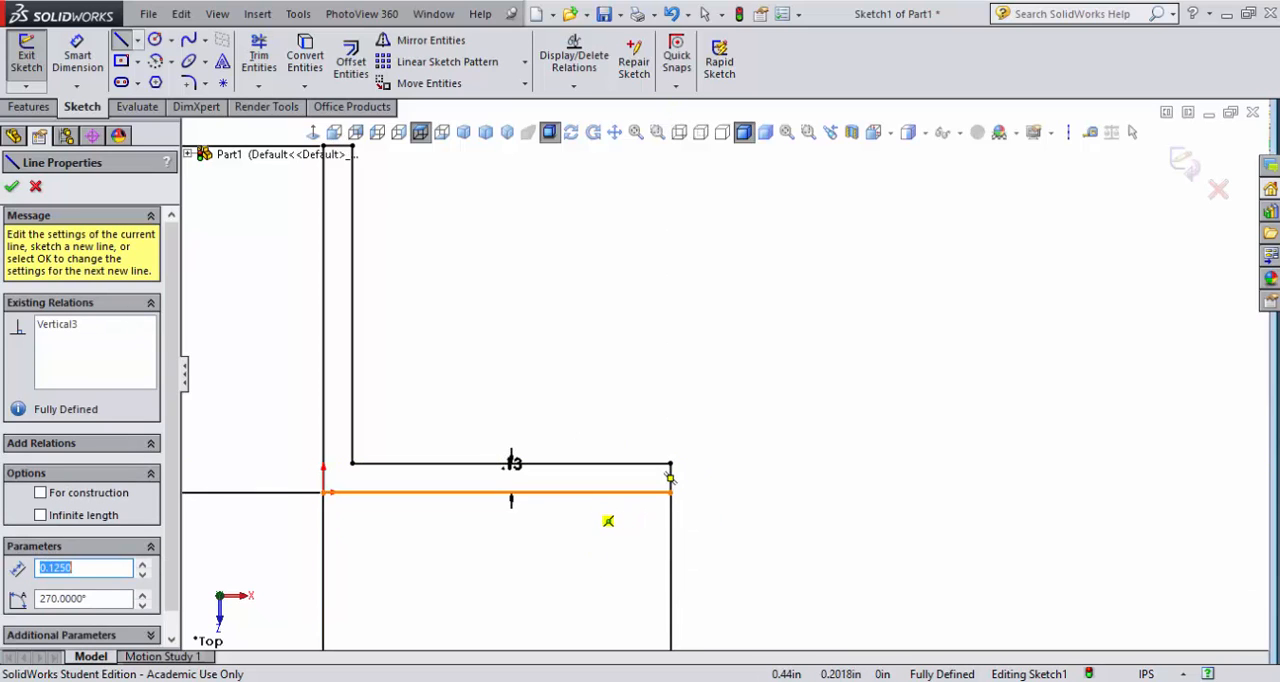
pyautogui.click(12, 187)
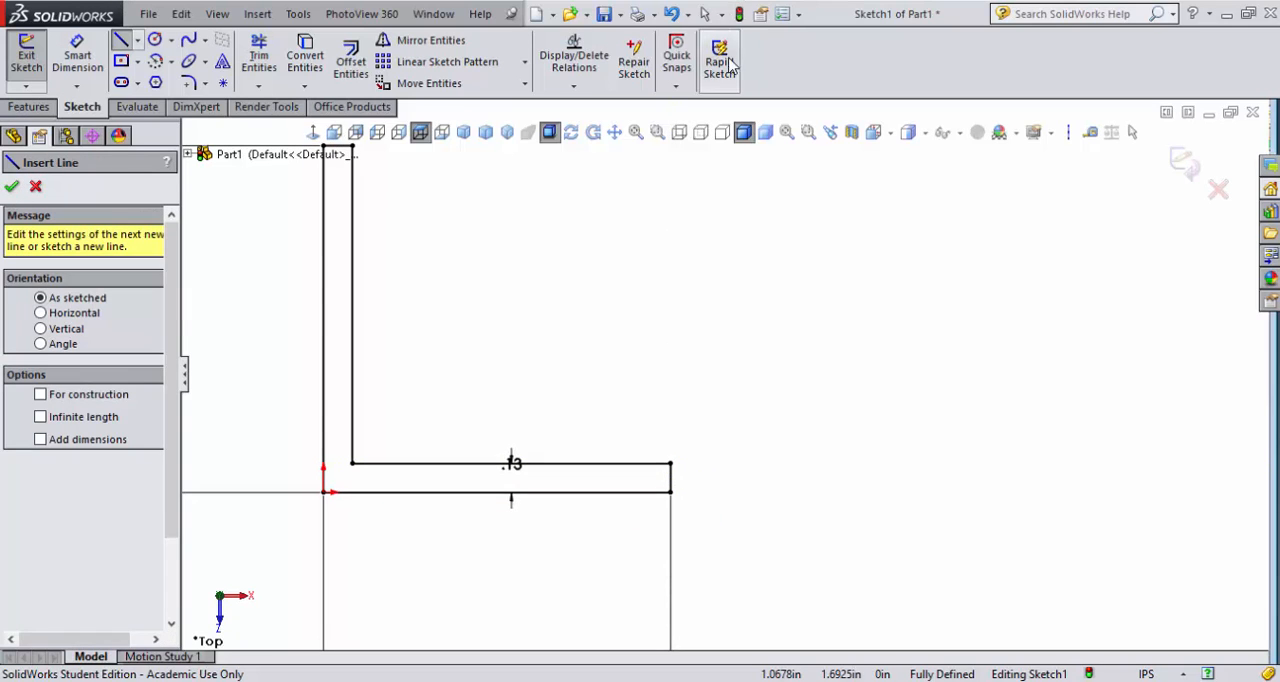
pyautogui.click(738, 13)
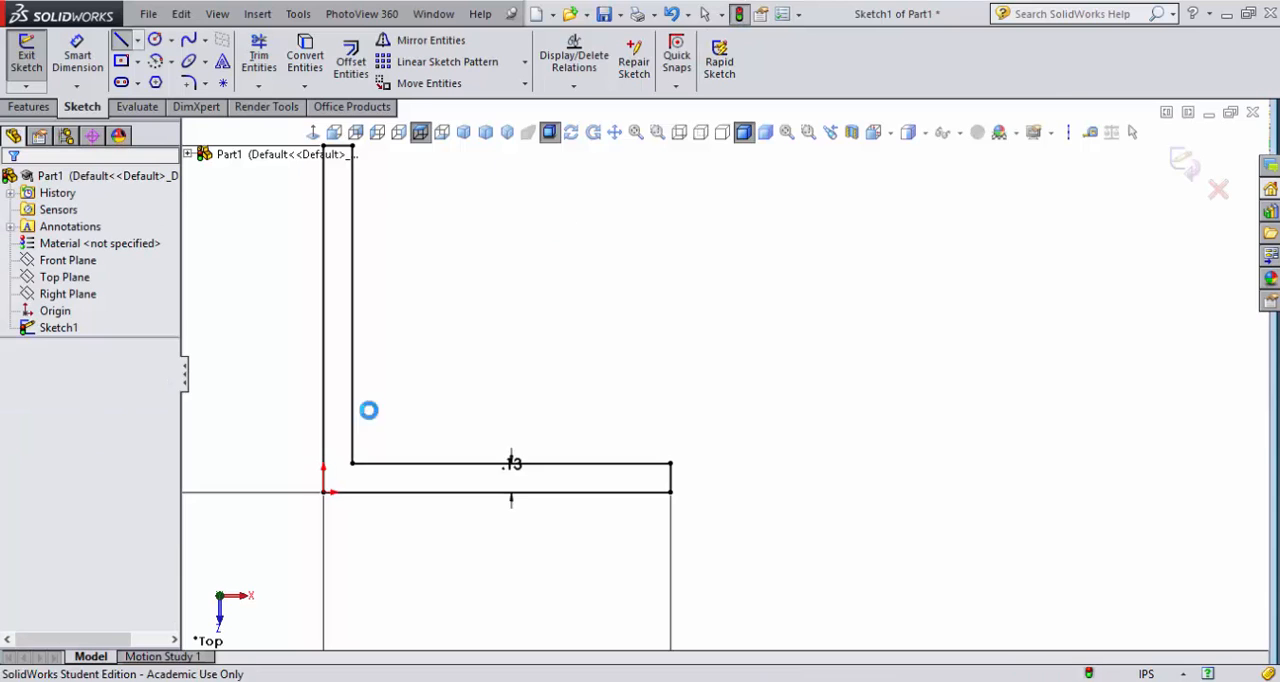
# - Save the part as "bed rail legs 001" in the end table folder inside the tutorials folder under Documents
pyautogui.click(605, 15)
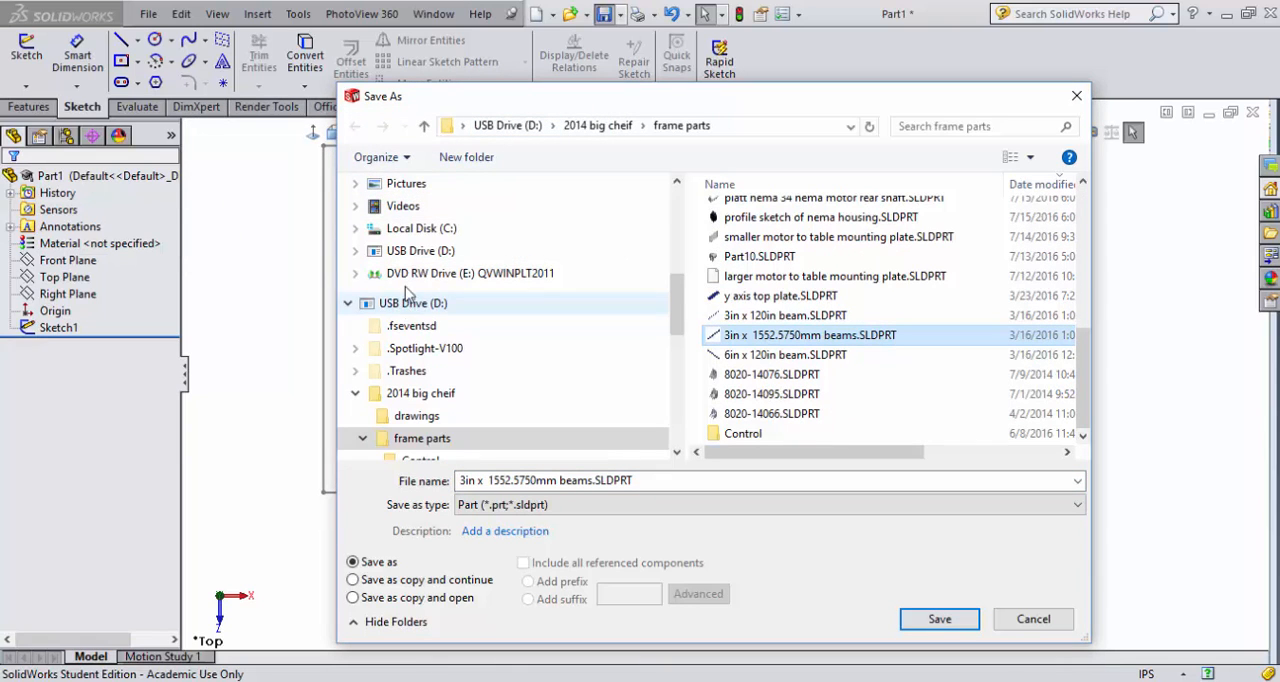
pyautogui.scroll(5, 410, 260)
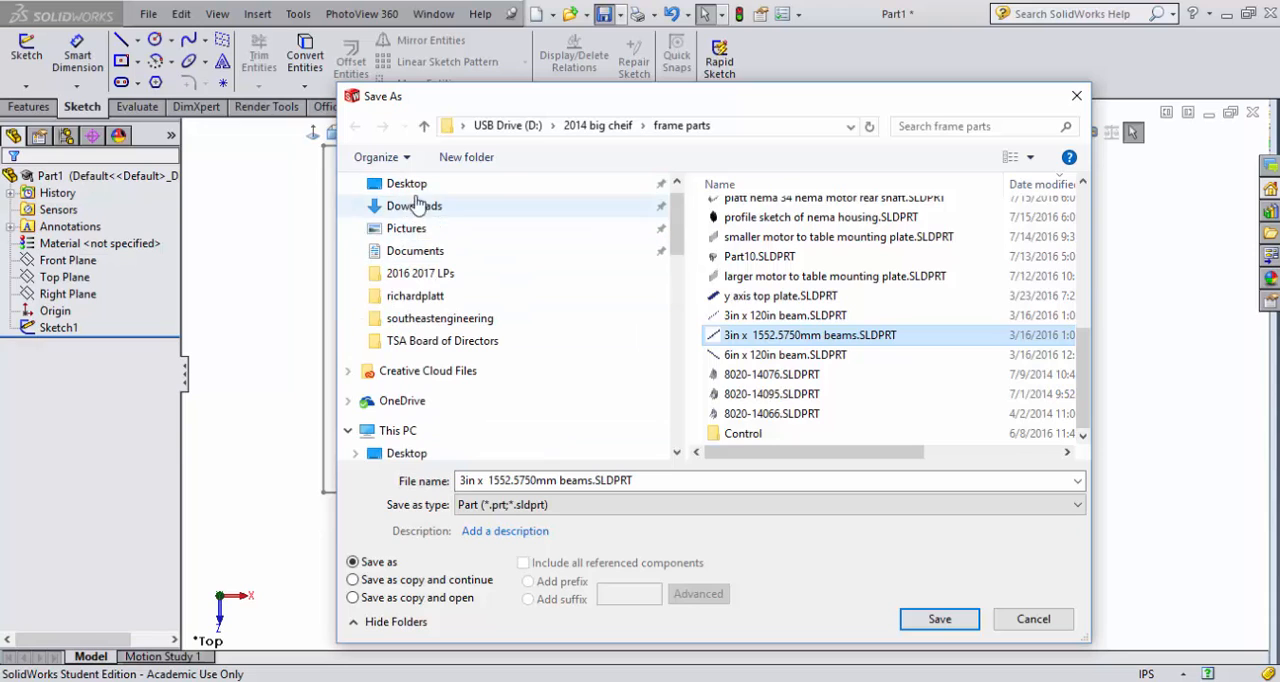
pyautogui.click(412, 250)
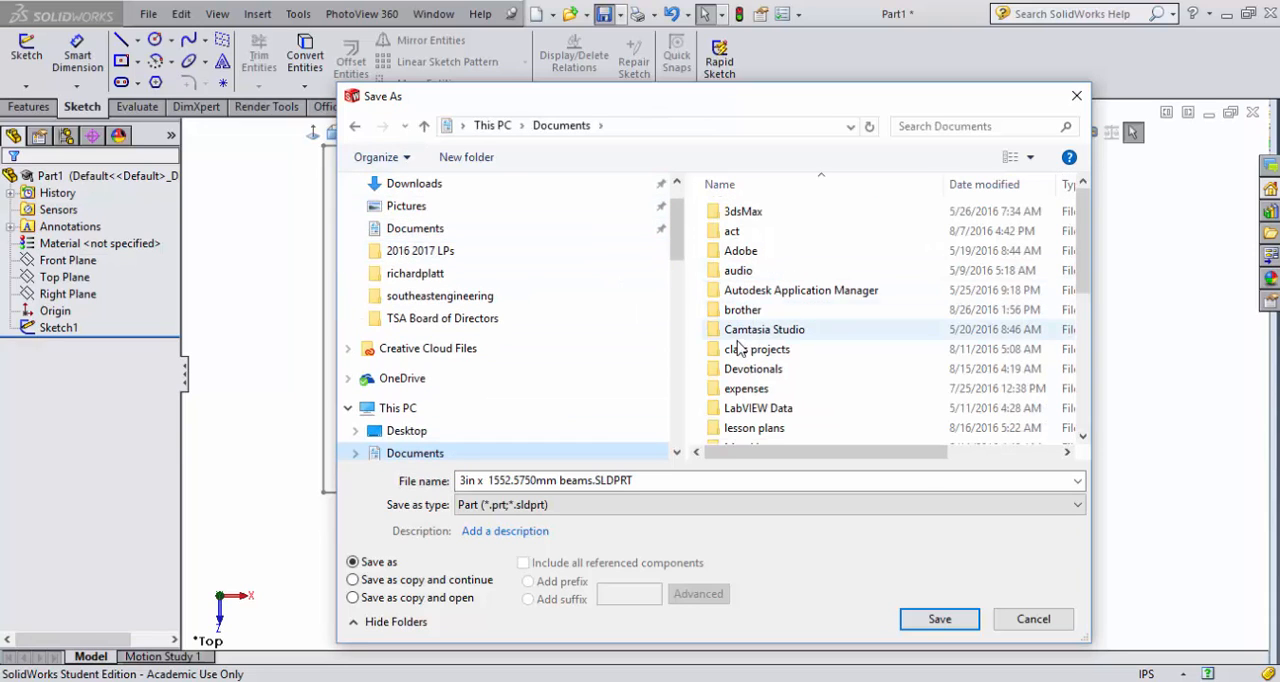
pyautogui.scroll(-3, 880, 320)
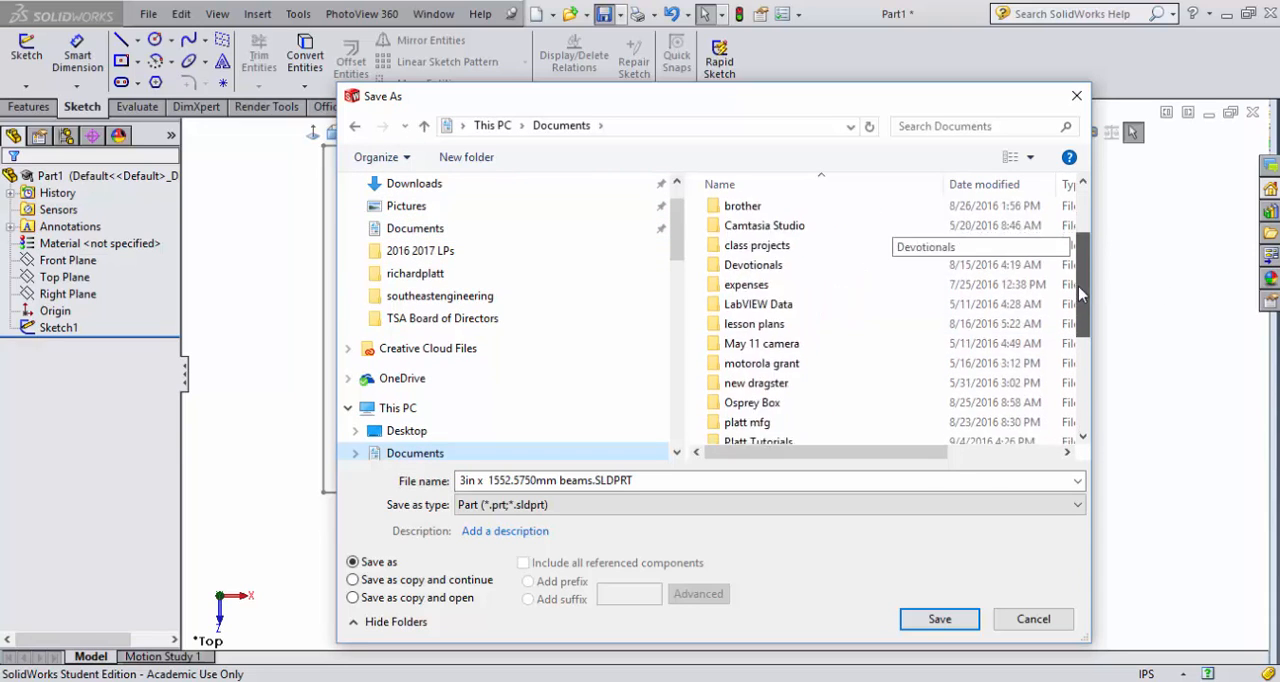
pyautogui.doubleClick(800, 363)
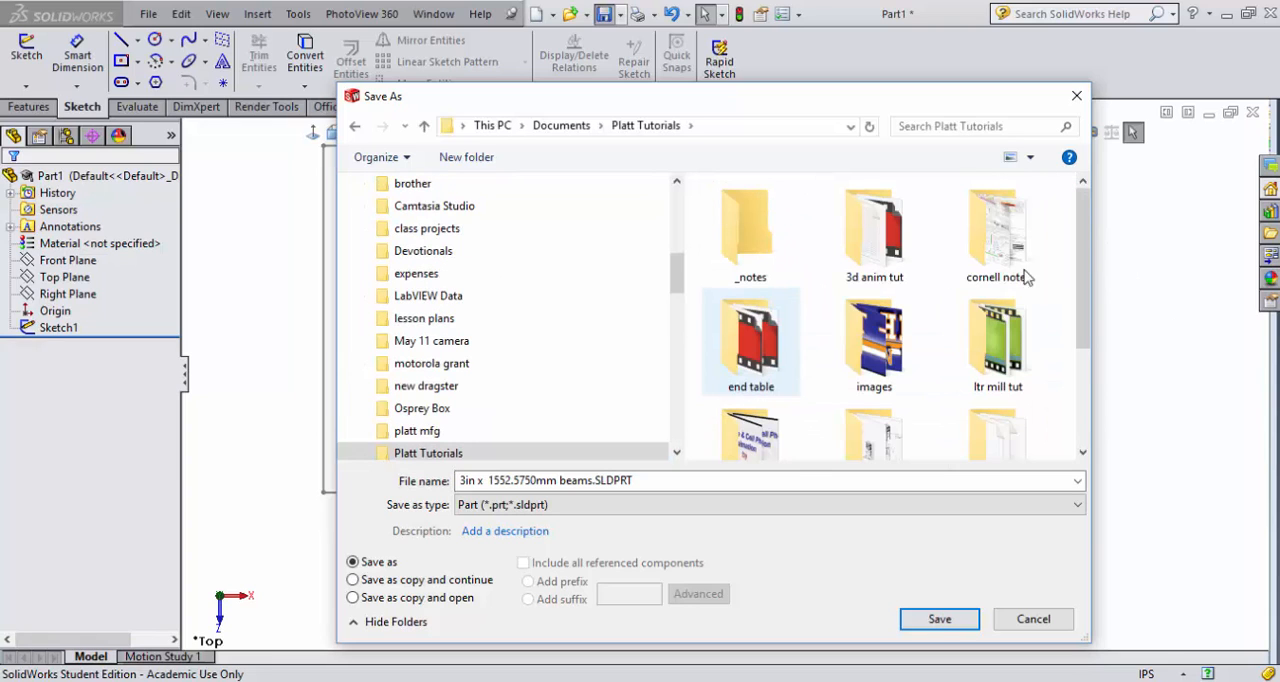
pyautogui.doubleClick(740, 385)
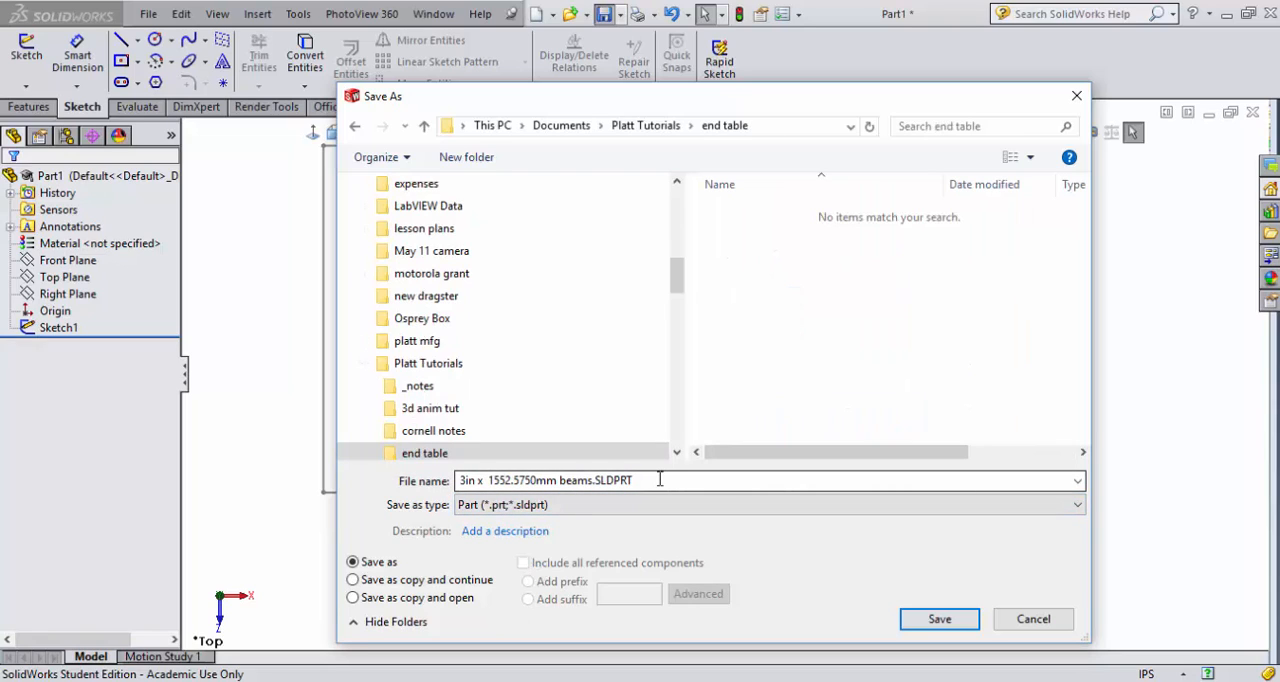
pyautogui.moveTo(660, 480); pyautogui.dragTo(514, 470)
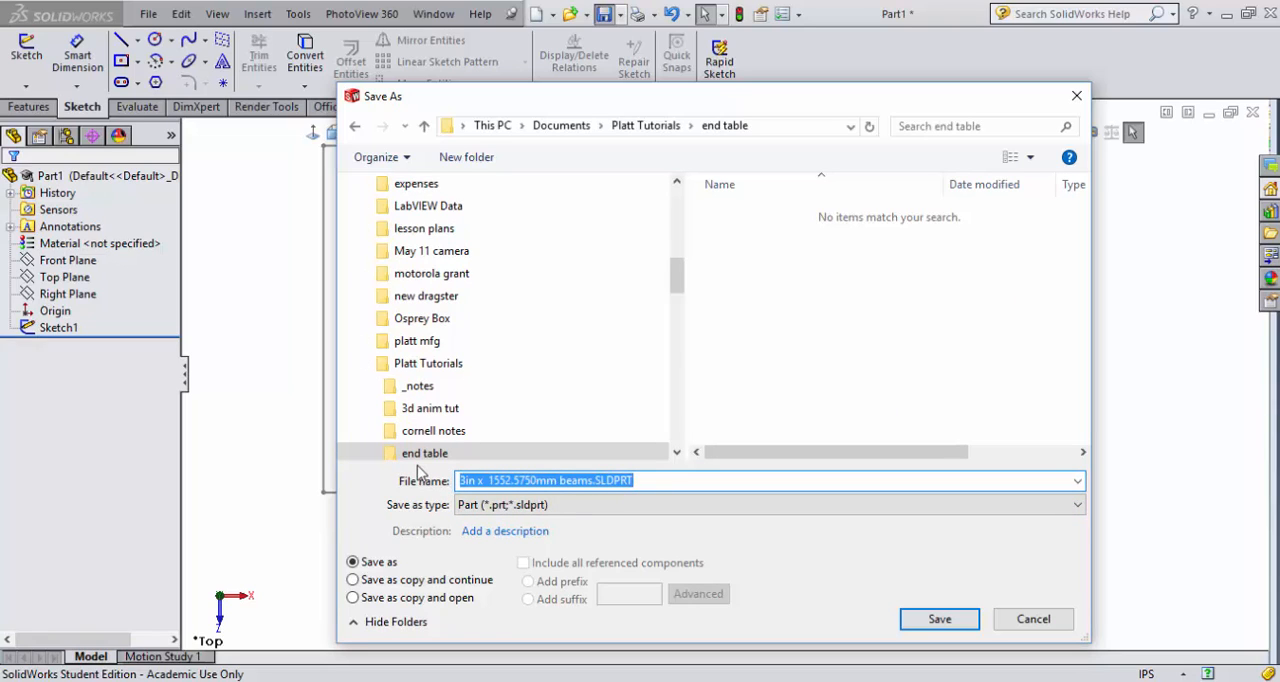
pyautogui.write('1')
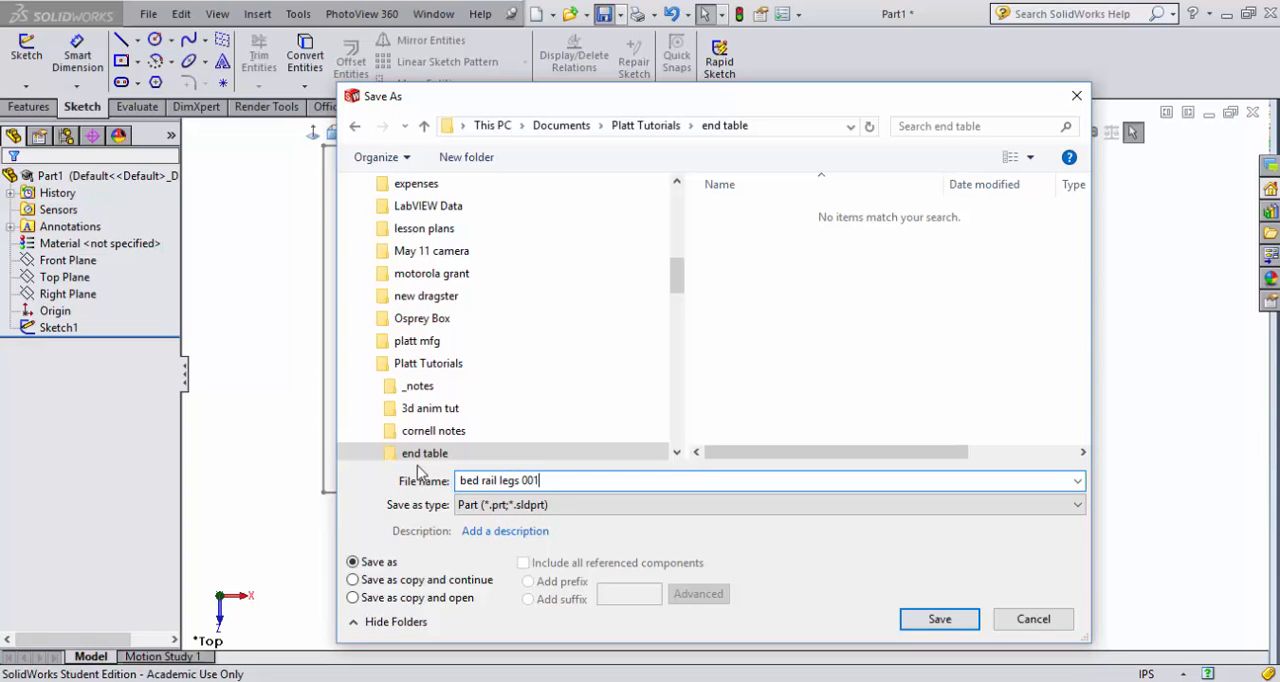
pyautogui.press('Return')
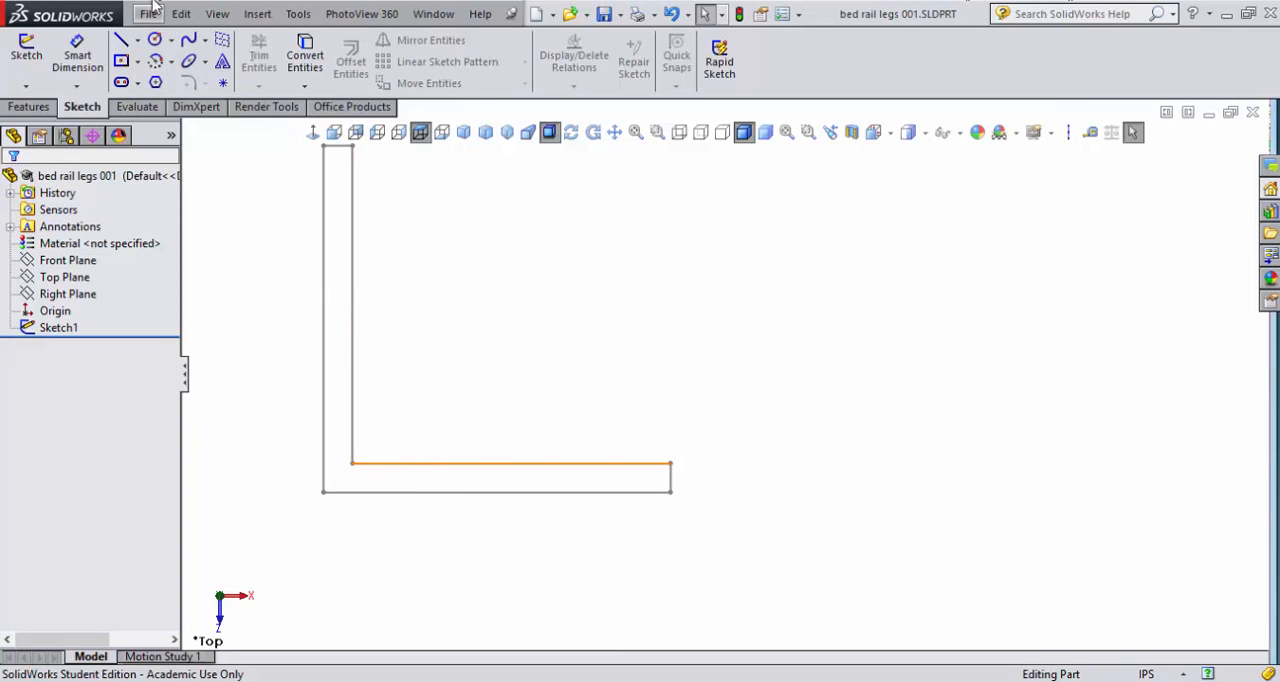
# - Extrude the closed L profile as a blind boss with a depth of 24 in
pyautogui.click(26, 50)
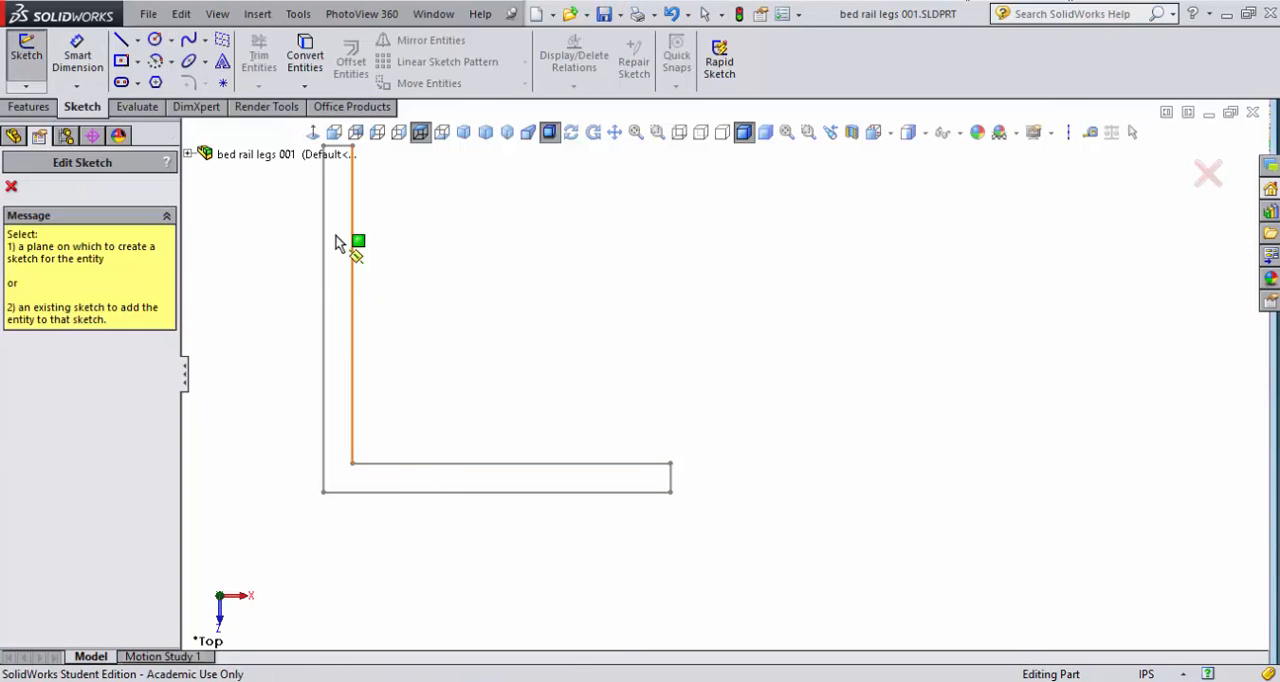
pyautogui.click(245, 158)
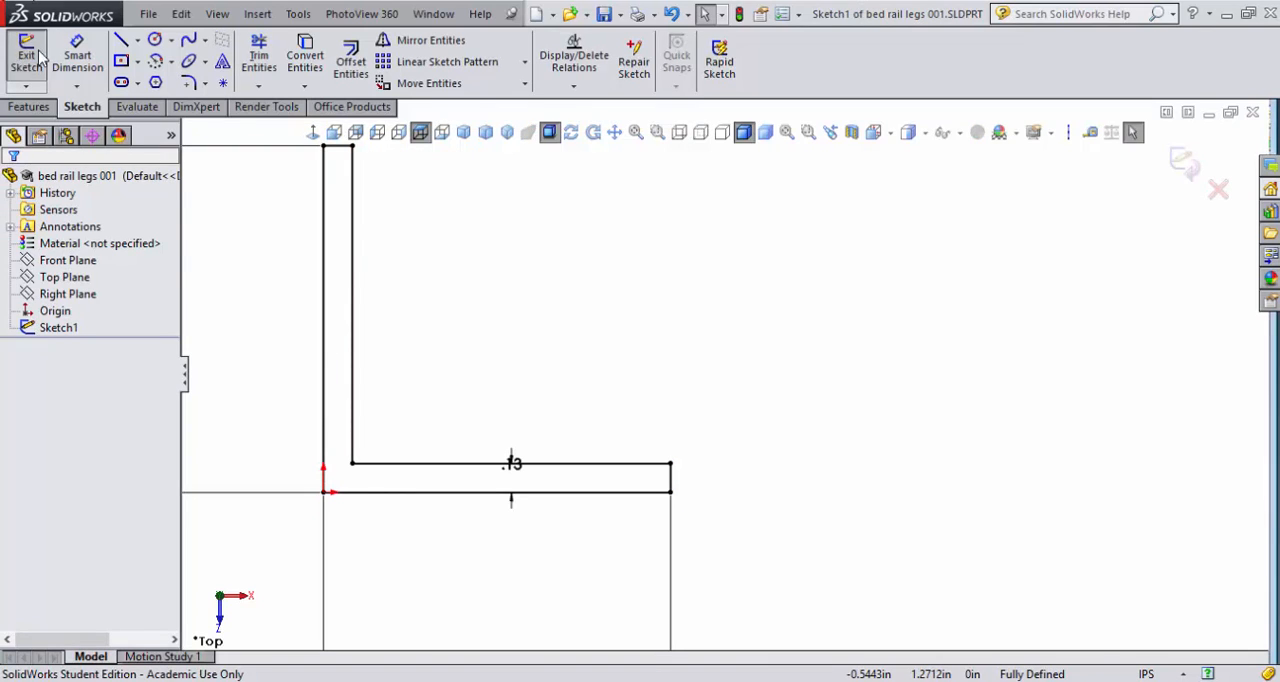
pyautogui.click(29, 106)
pyautogui.click(56, 64)
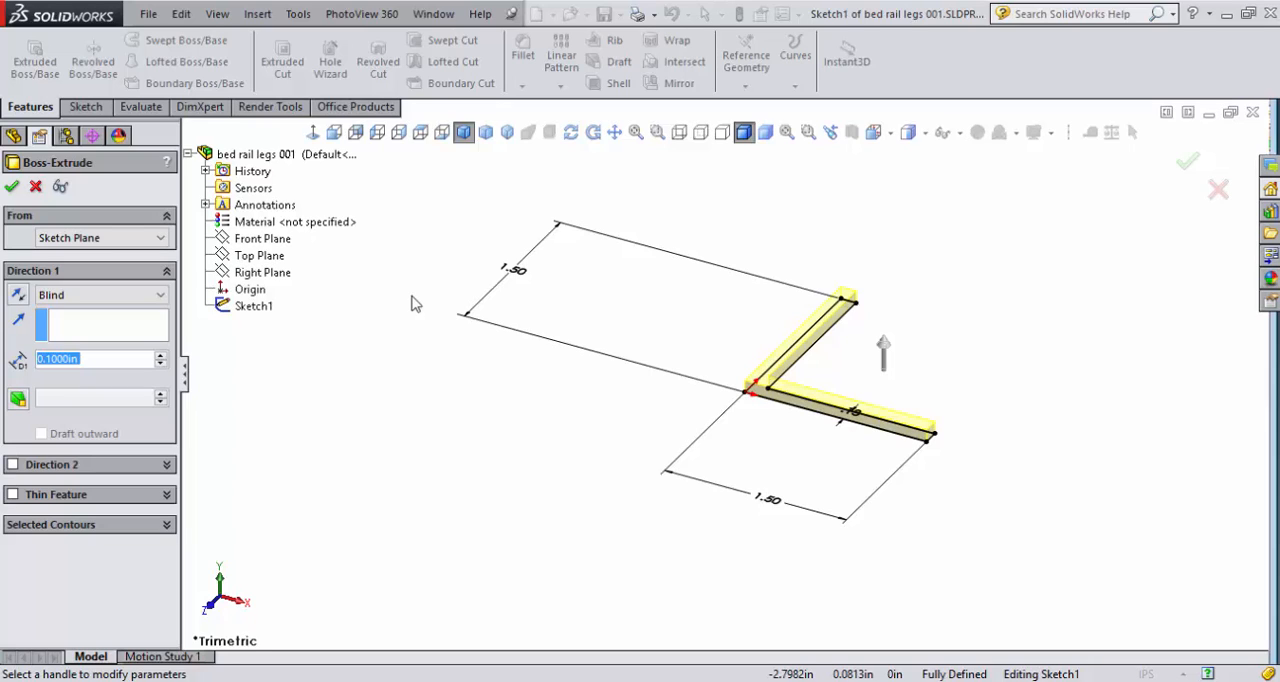
pyautogui.write('70')
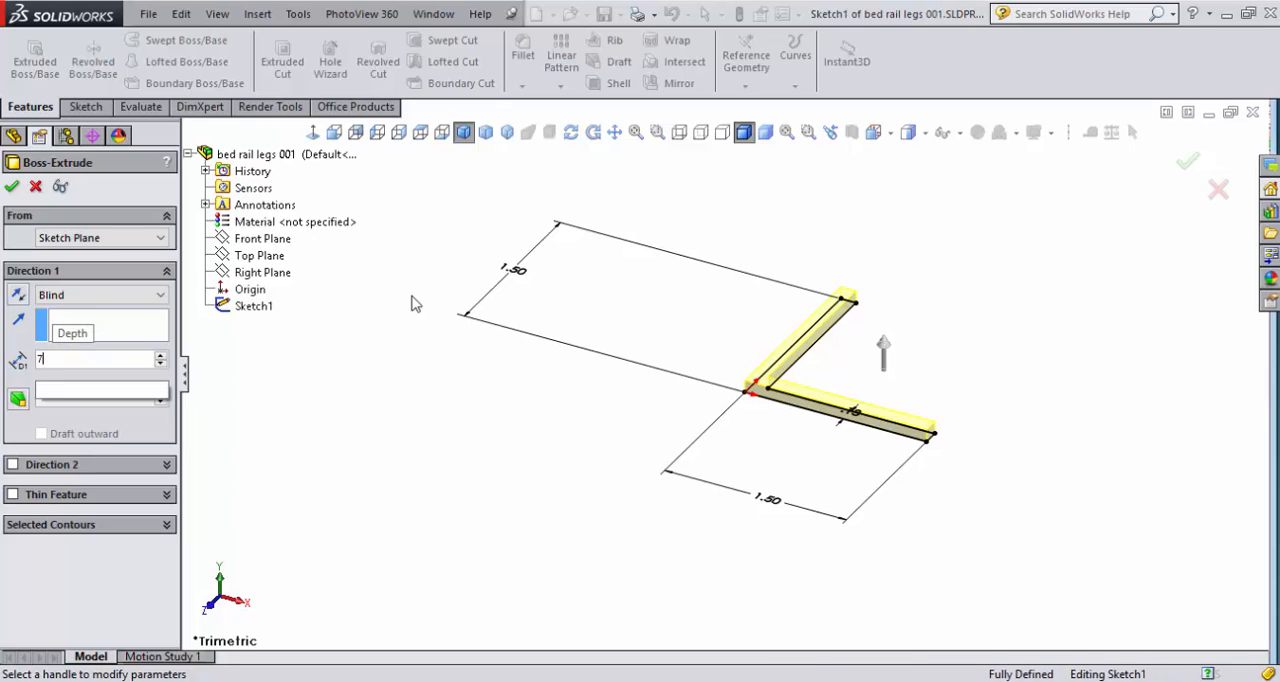
pyautogui.press('BackSpace')
pyautogui.press('BackSpace')
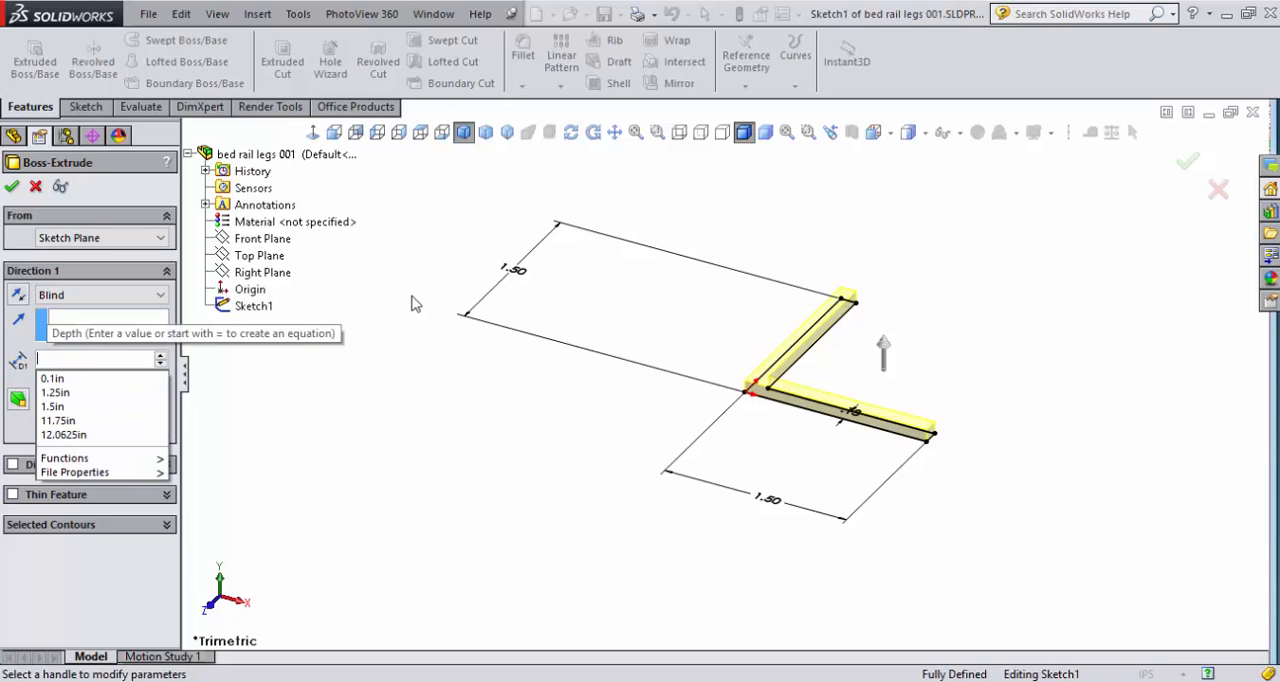
pyautogui.write('24')
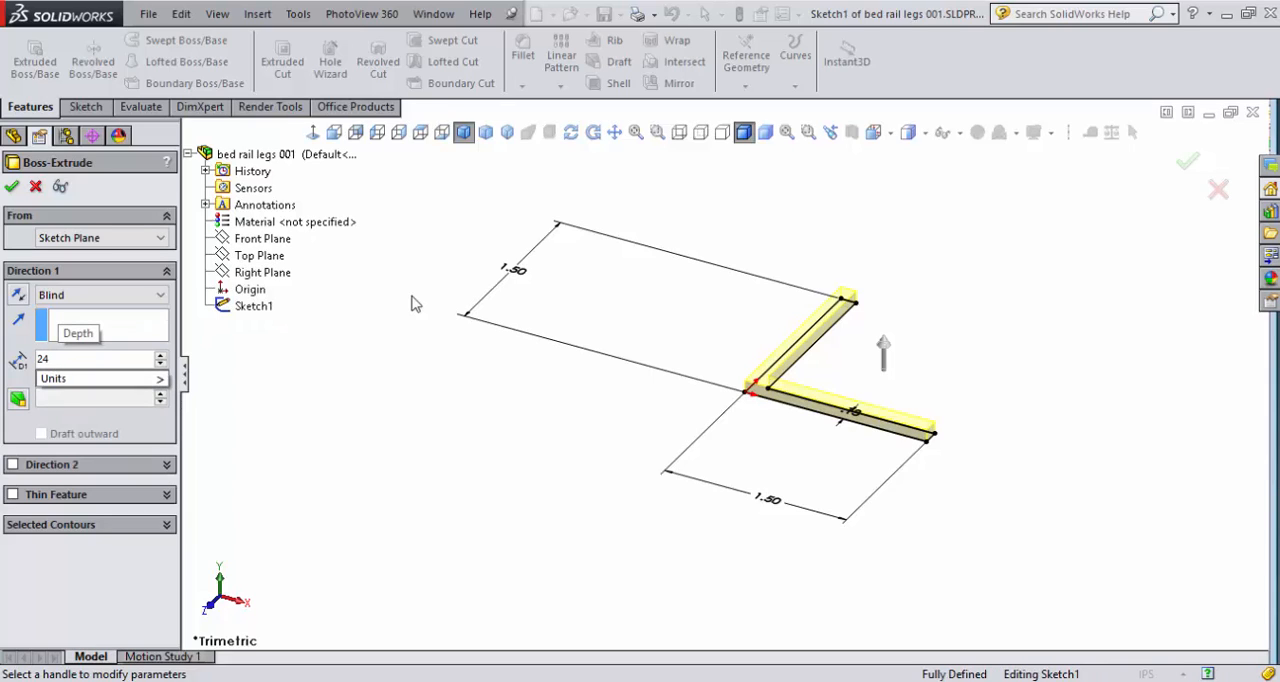
pyautogui.press('Return')
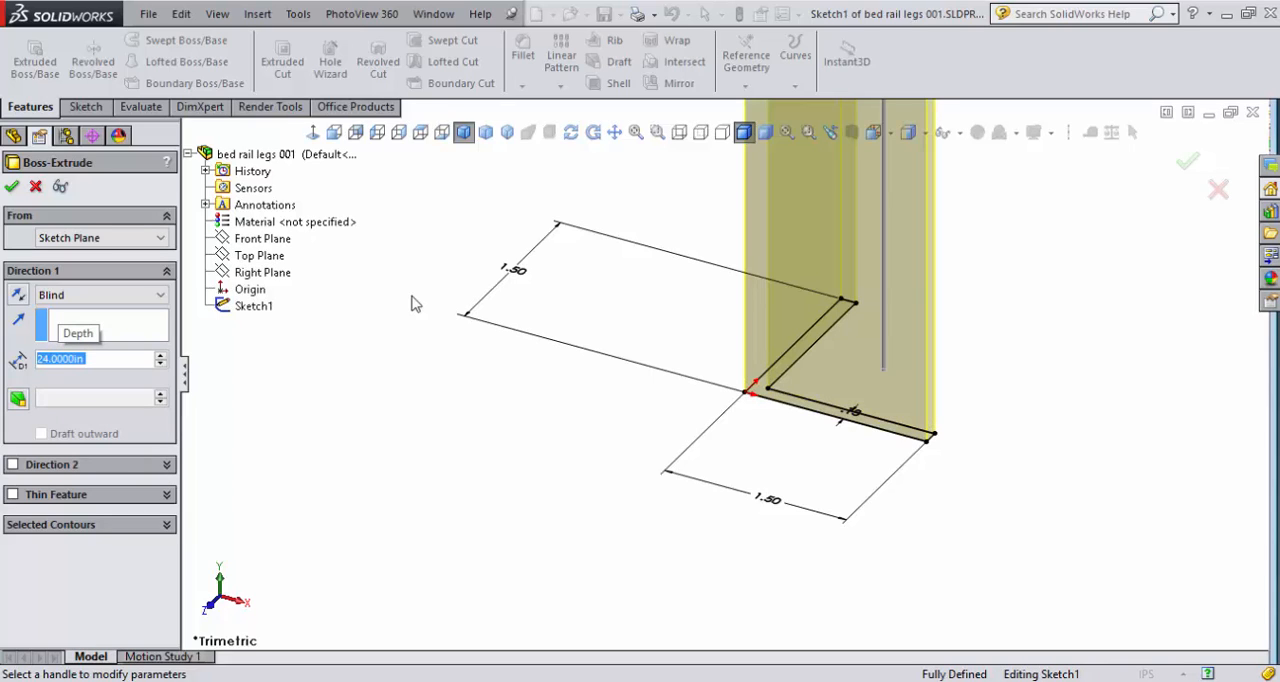
pyautogui.click(12, 186)
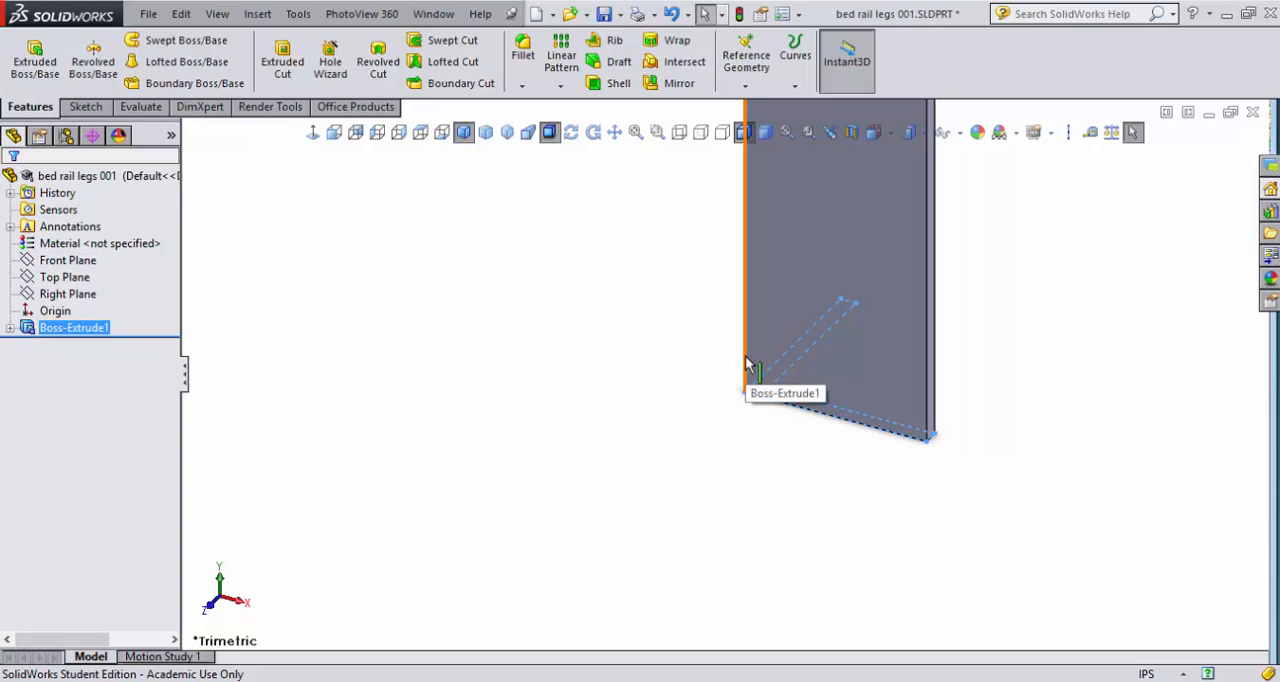
# - Assign Plain Carbon Steel as the material of the extruded angle part
pyautogui.press('f')
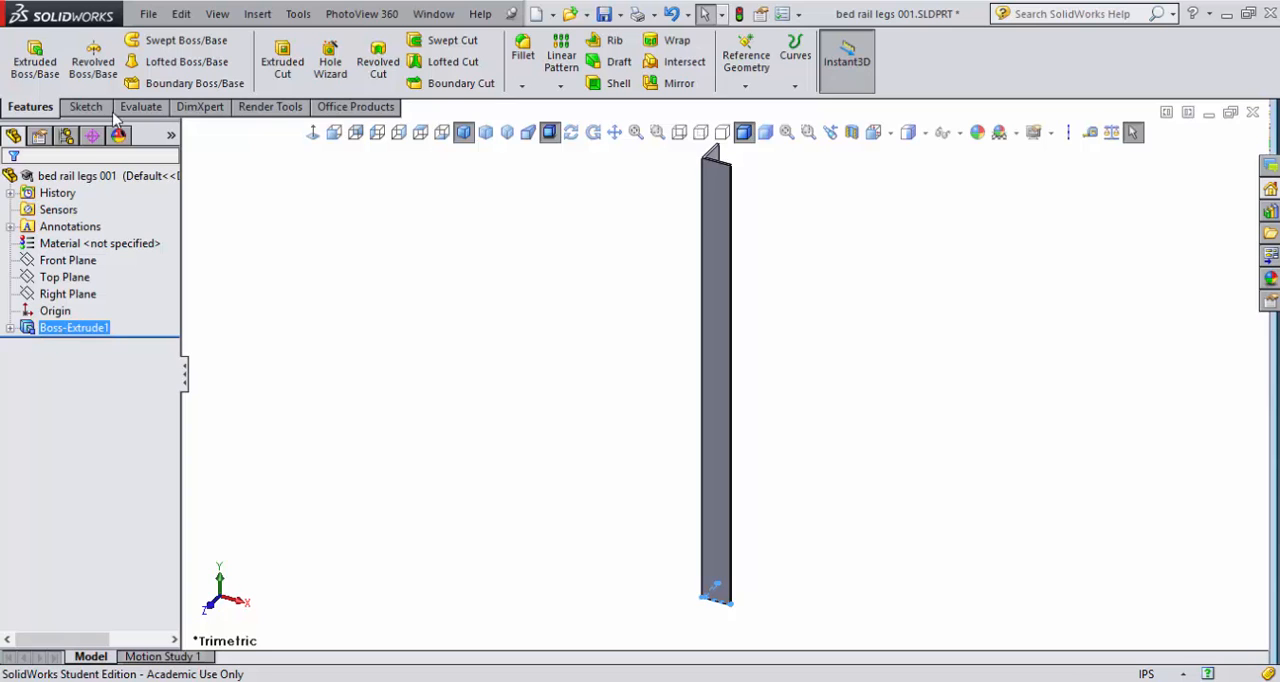
pyautogui.click(80, 243)
pyautogui.rightClick(60, 246)
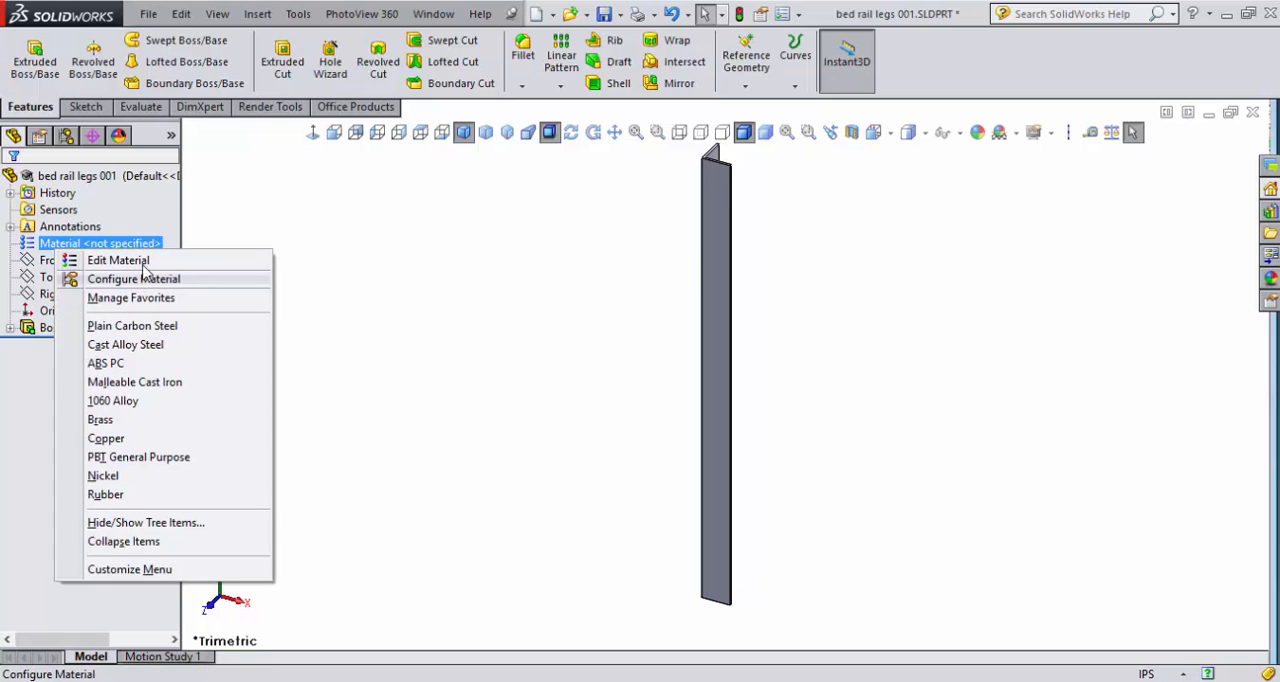
pyautogui.click(131, 326)
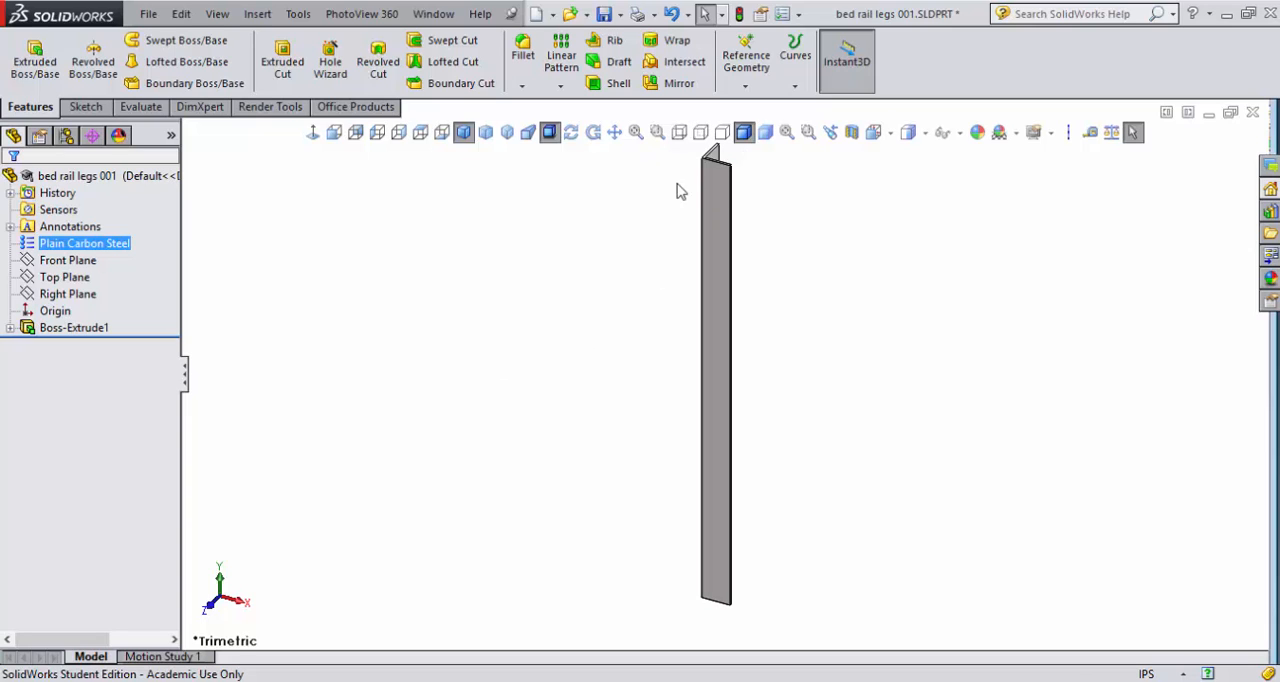
# - Round the long outer corner edge of the angle with a 0.125 in constant-size fillet and save the rebuilt part
pyautogui.scroll(-5, 860, 260)
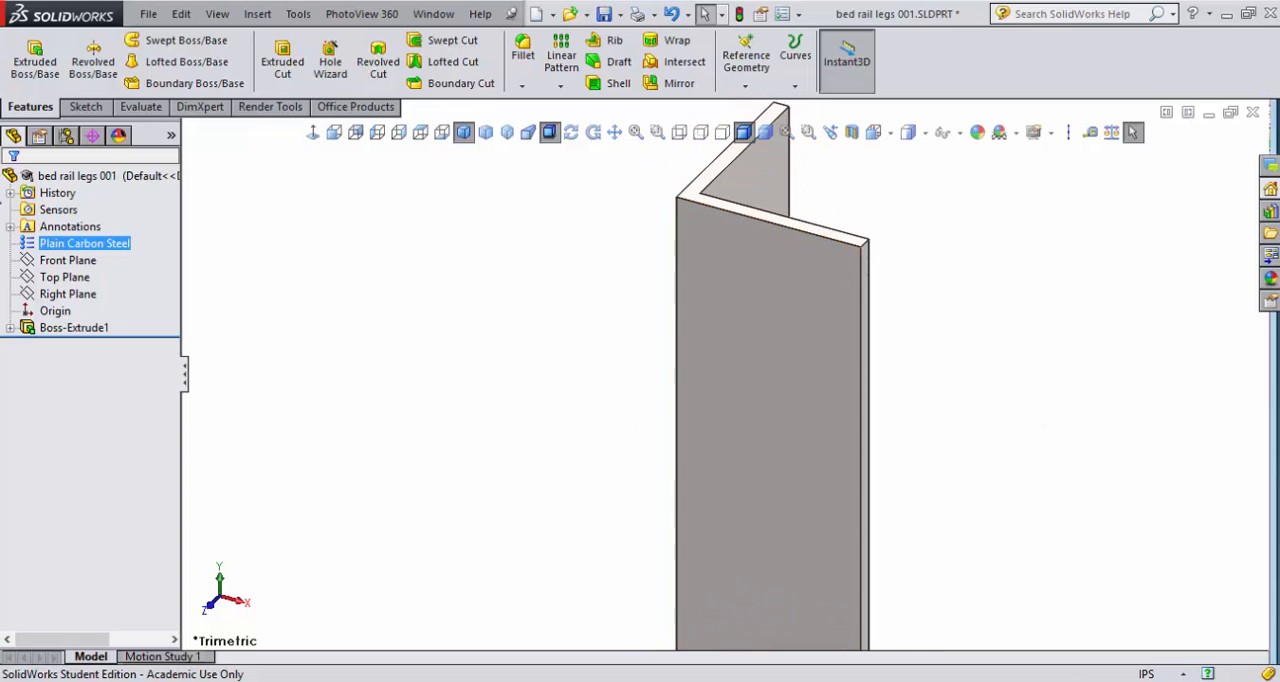
pyautogui.click(528, 68)
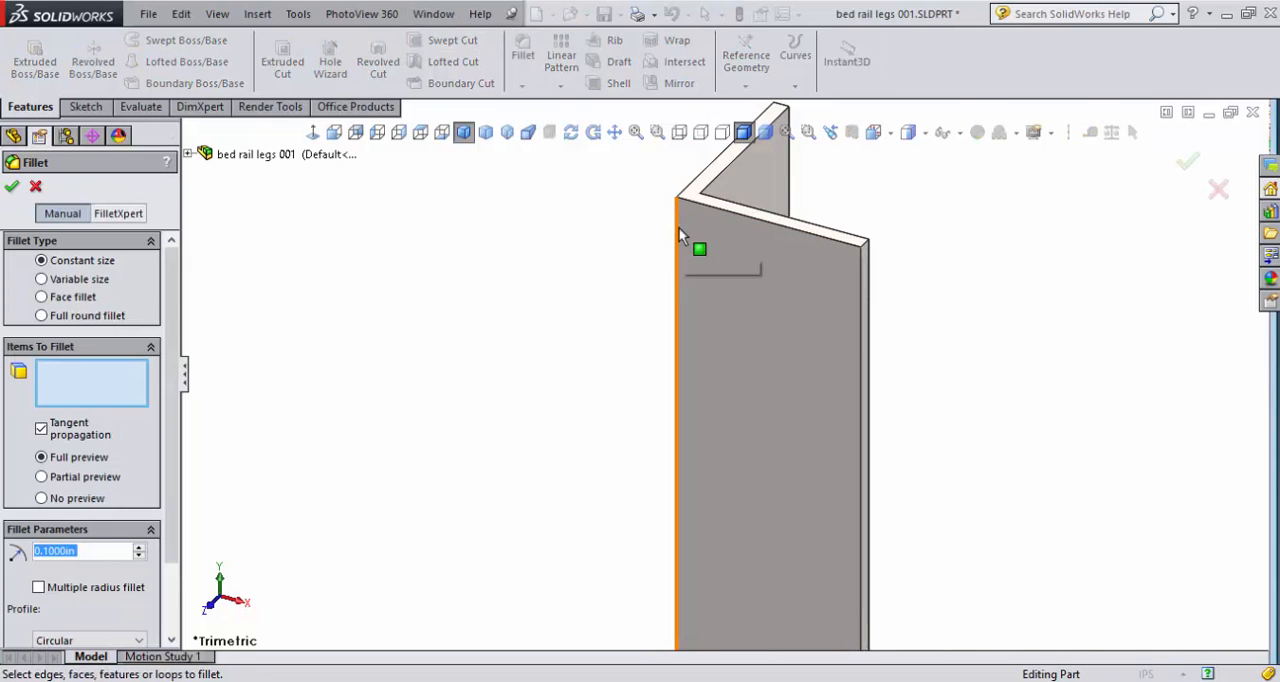
pyautogui.click(679, 227)
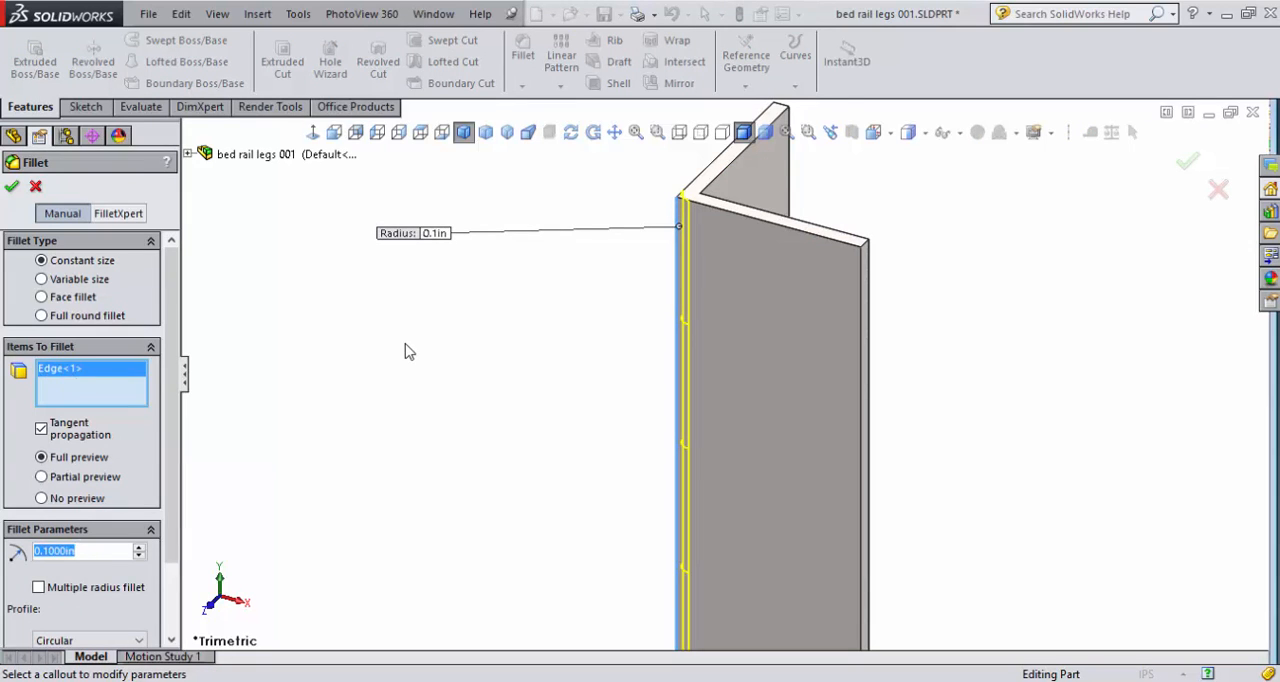
pyautogui.write('.125')
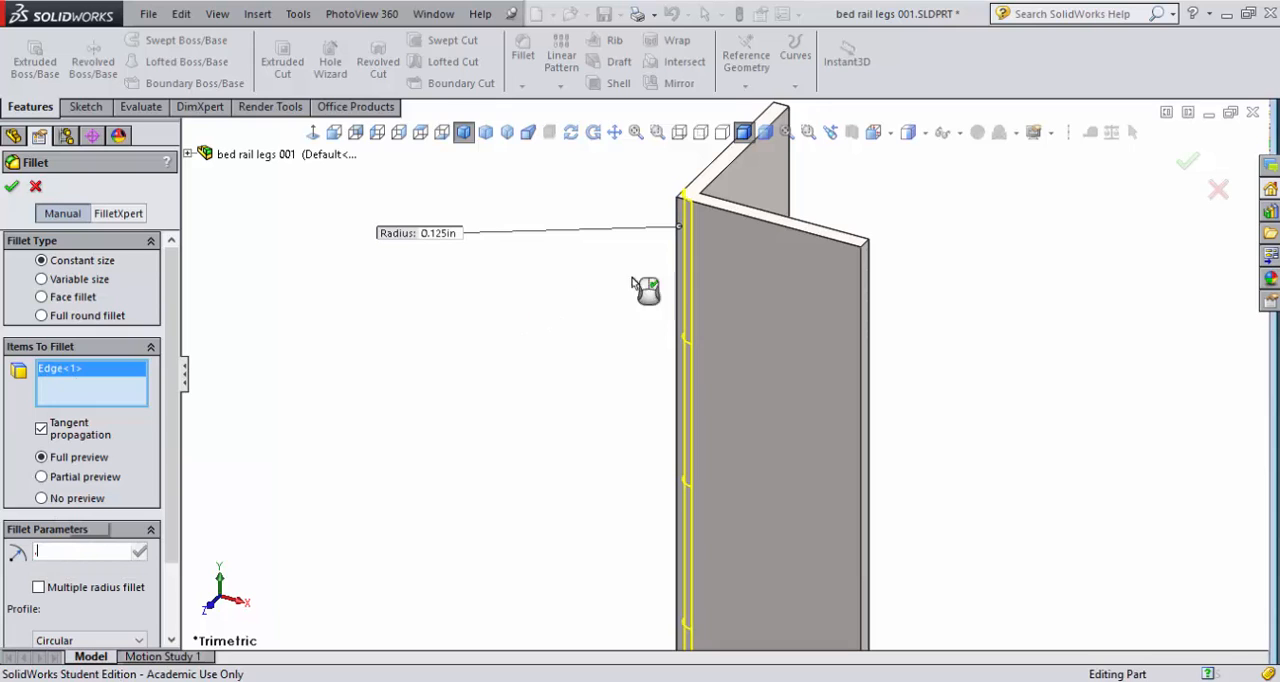
pyautogui.press('Return')
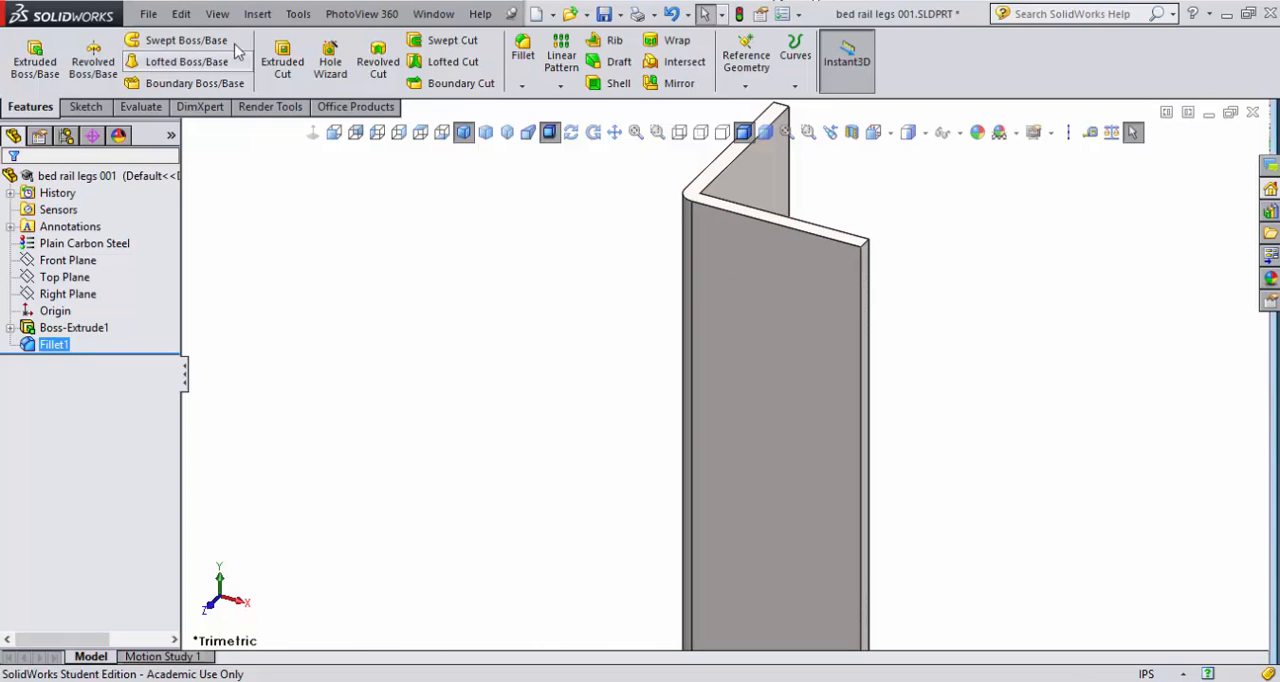
pyautogui.click(740, 15)
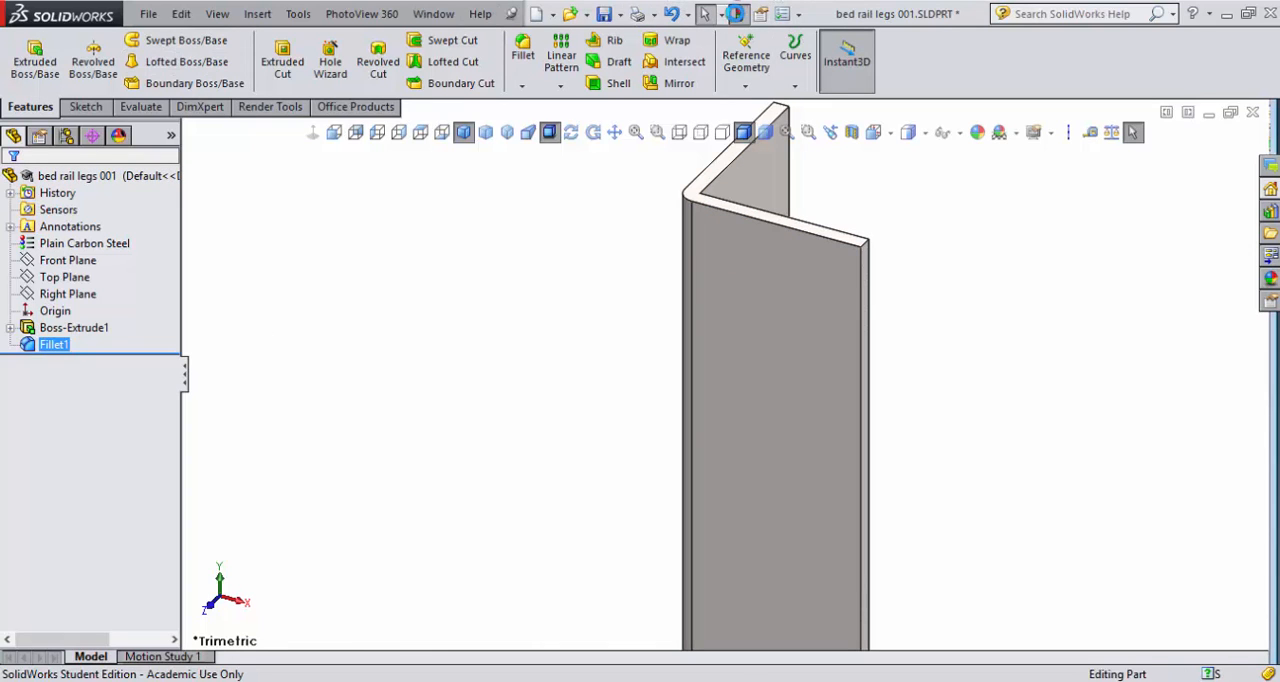
pyautogui.click(605, 14)
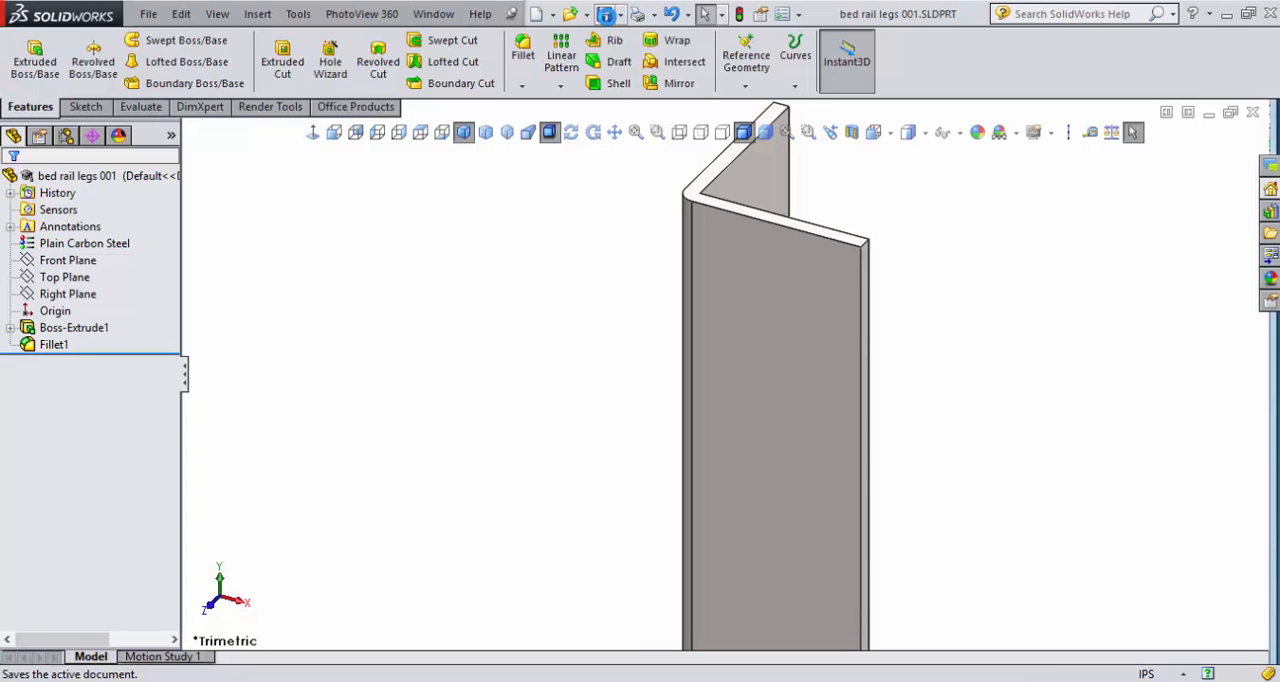
# - Inspect the whole filleted angle leg from different viewing directions
pyautogui.press('f')
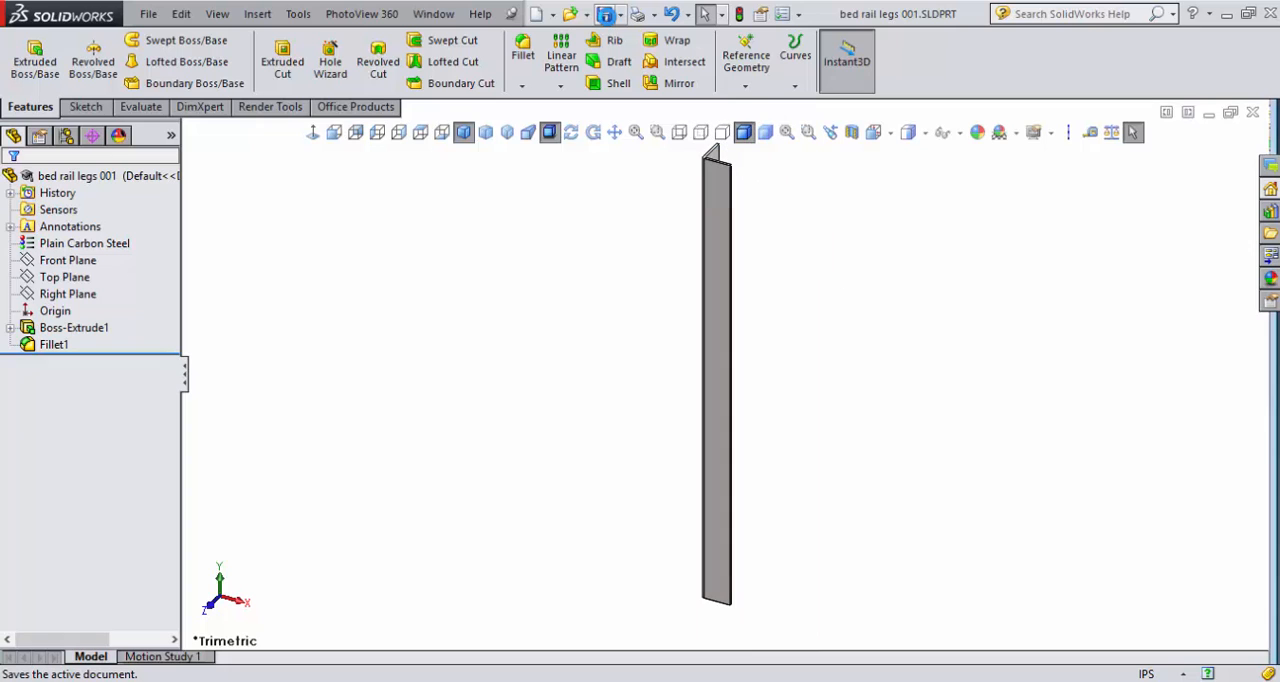
pyautogui.press('Left')
pyautogui.press('Left')
pyautogui.press('Left')
pyautogui.press('Left')
pyautogui.press('Left')
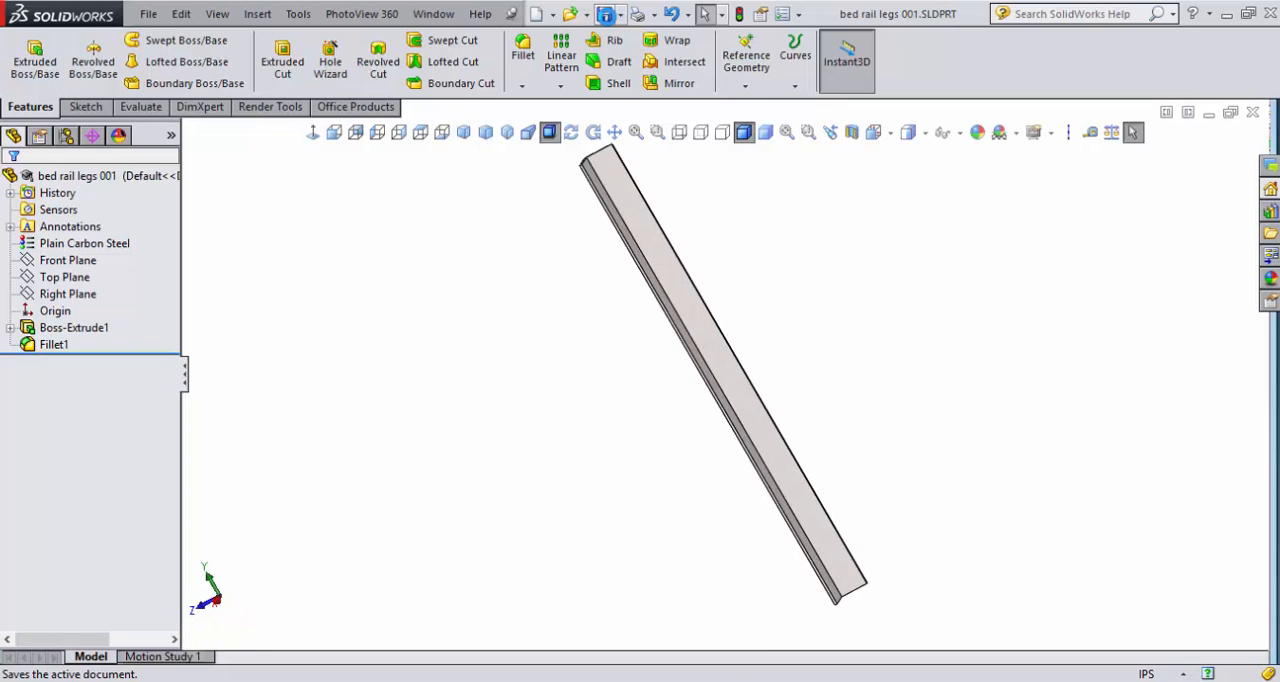
pyautogui.press('Right')
pyautogui.press('Right')
pyautogui.press('Right')
pyautogui.press('Right')
pyautogui.press('Right')
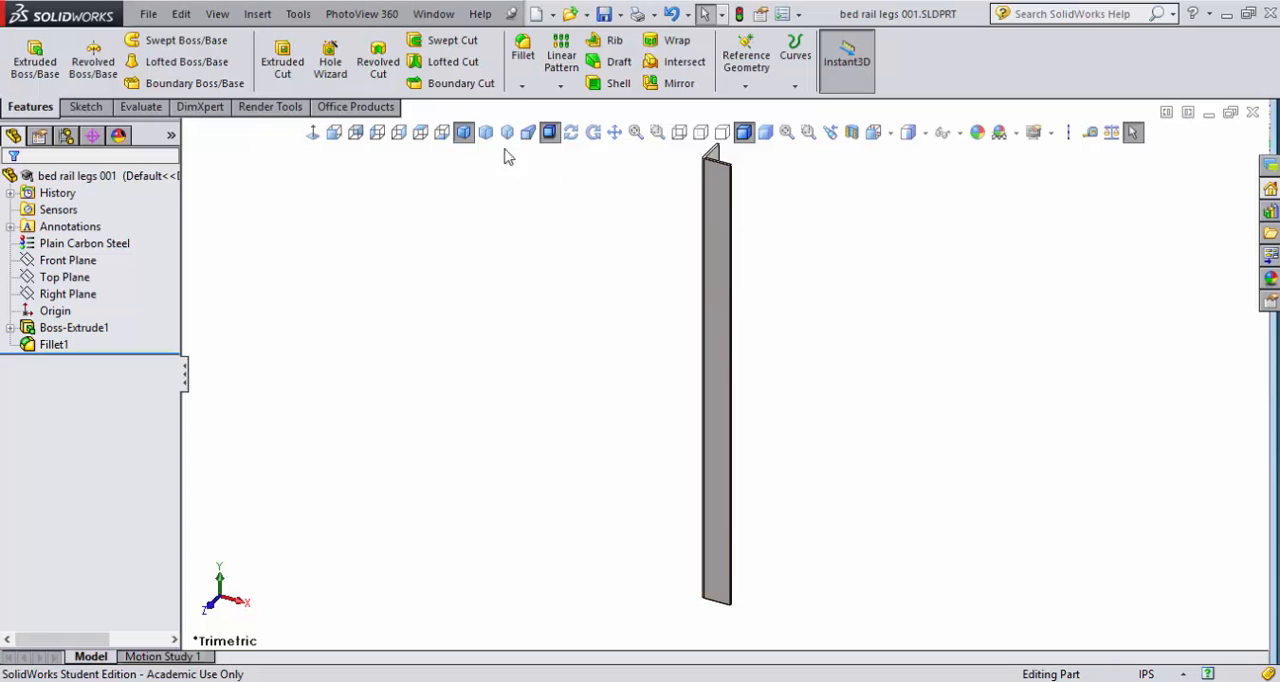
# - Make a new assembly from the current part using the Assembly template and place bed rail legs 001 at the origin
pyautogui.click(552, 14)
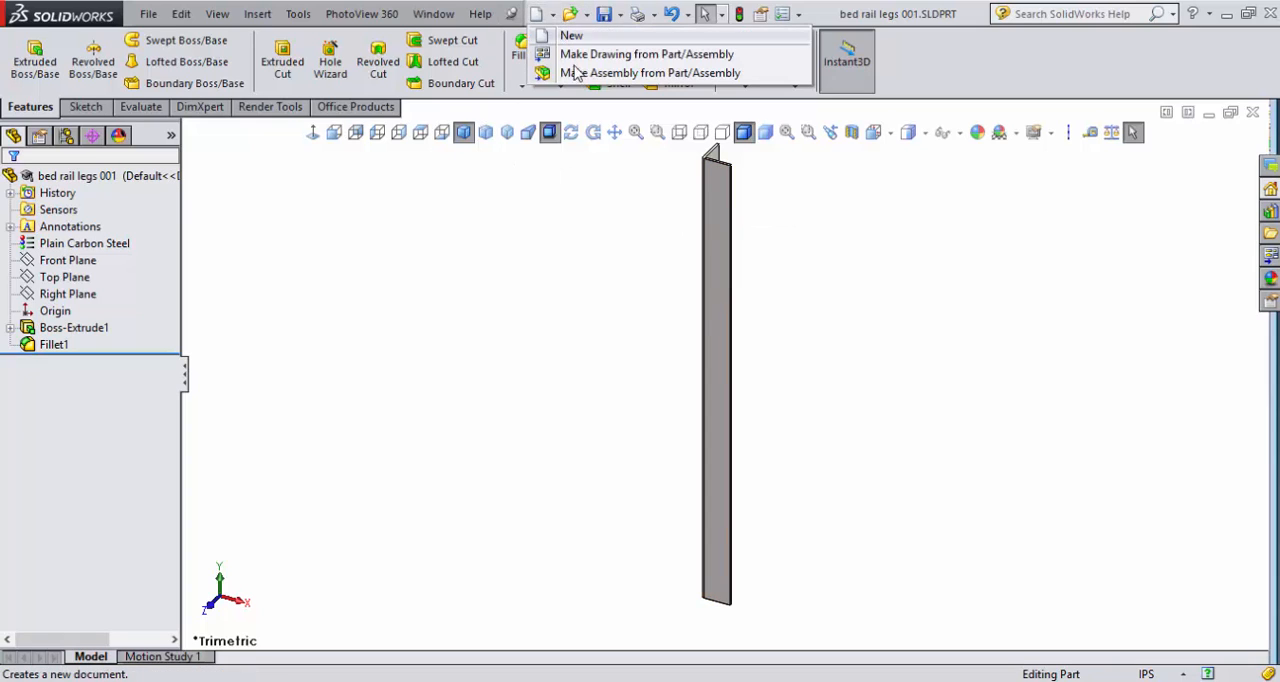
pyautogui.click(713, 74)
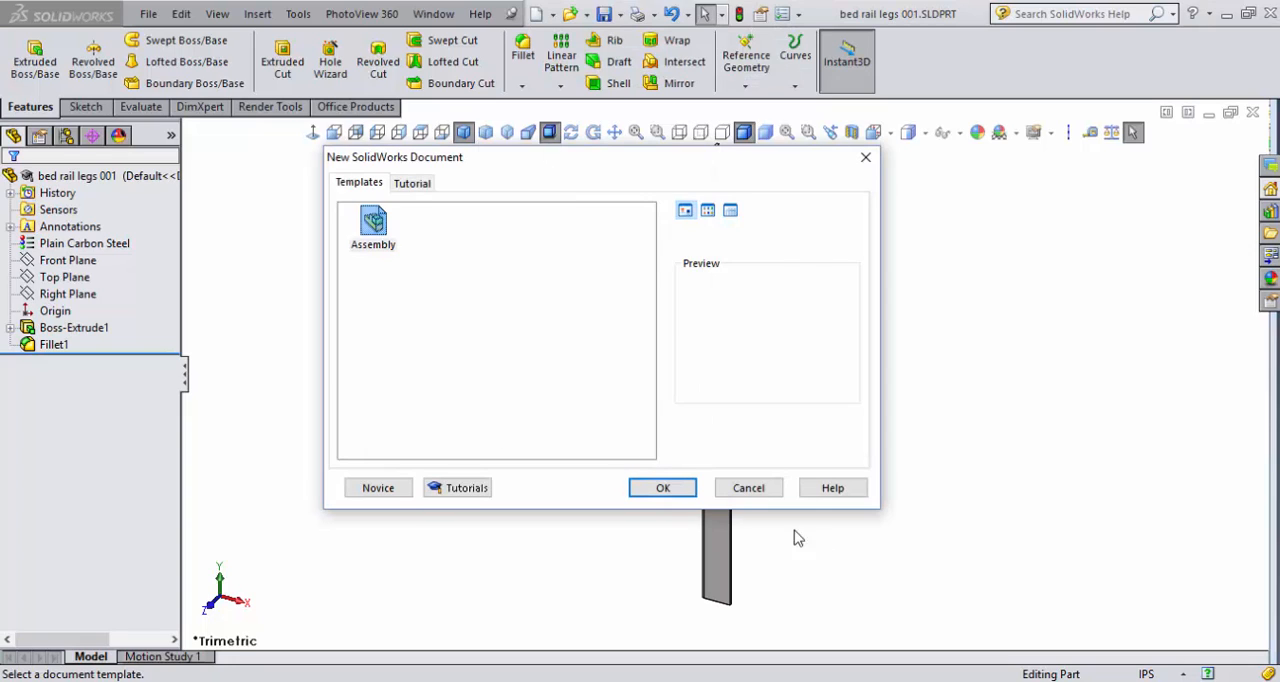
pyautogui.click(660, 488)
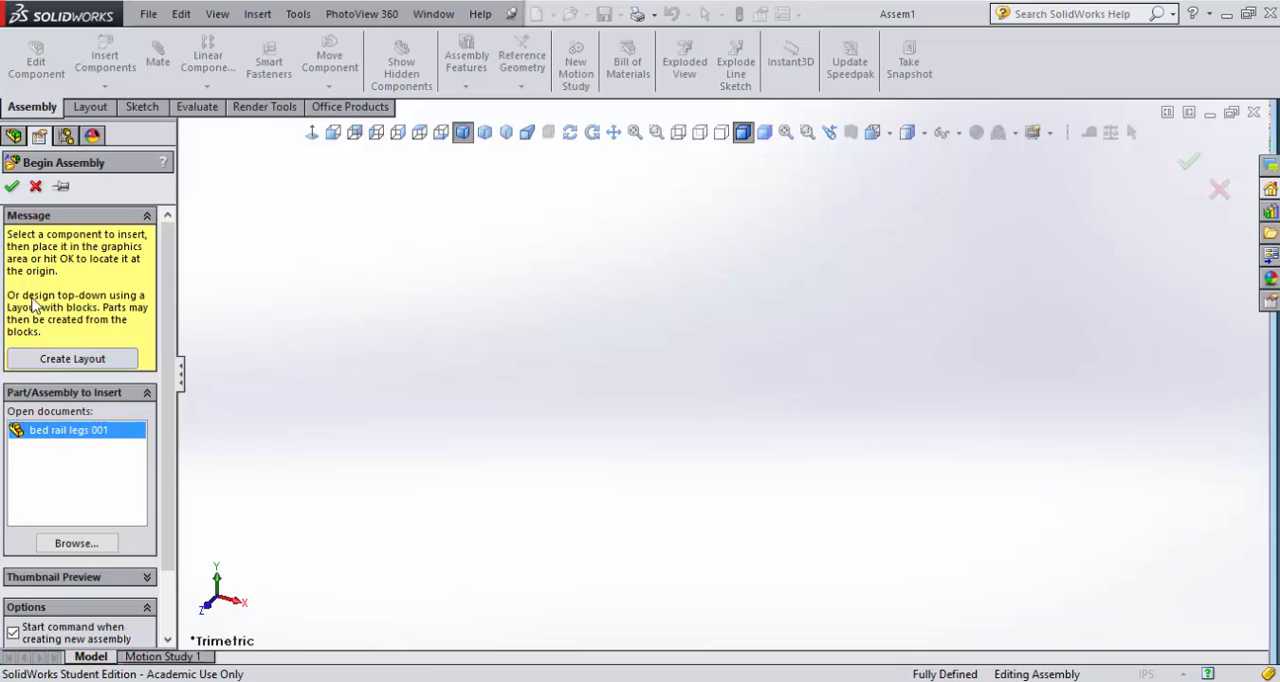
pyautogui.click(12, 187)
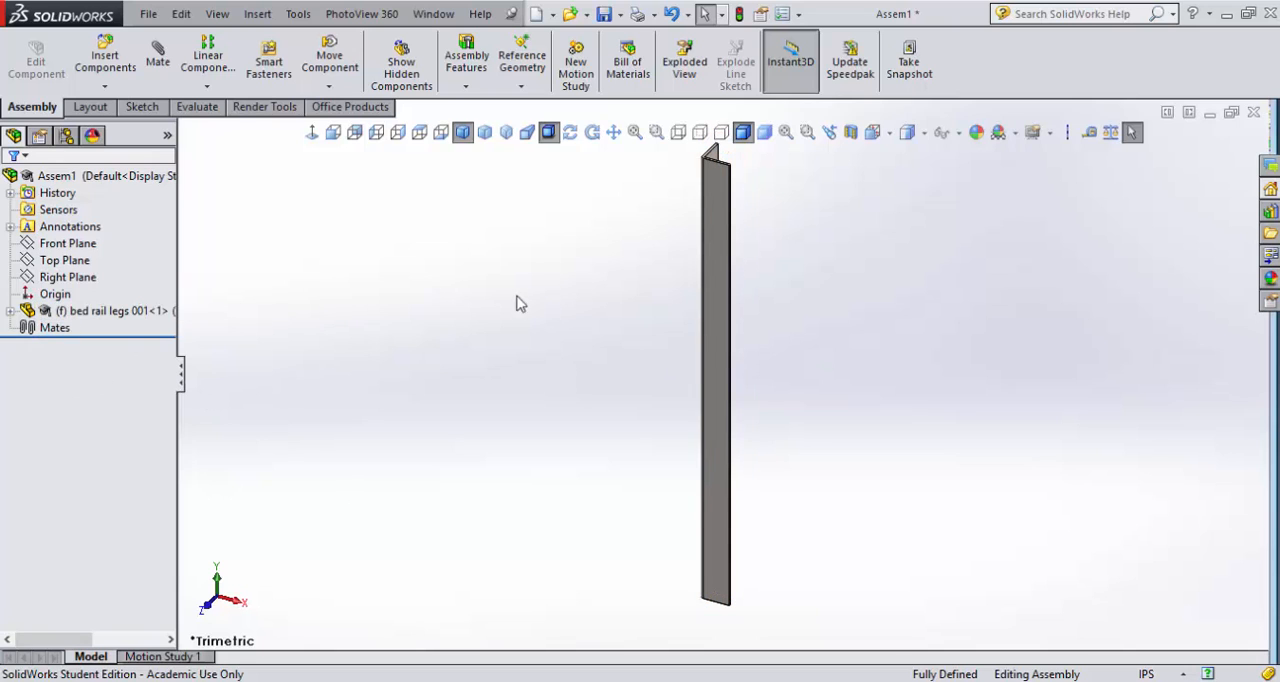
pyautogui.rightClick(88, 311)
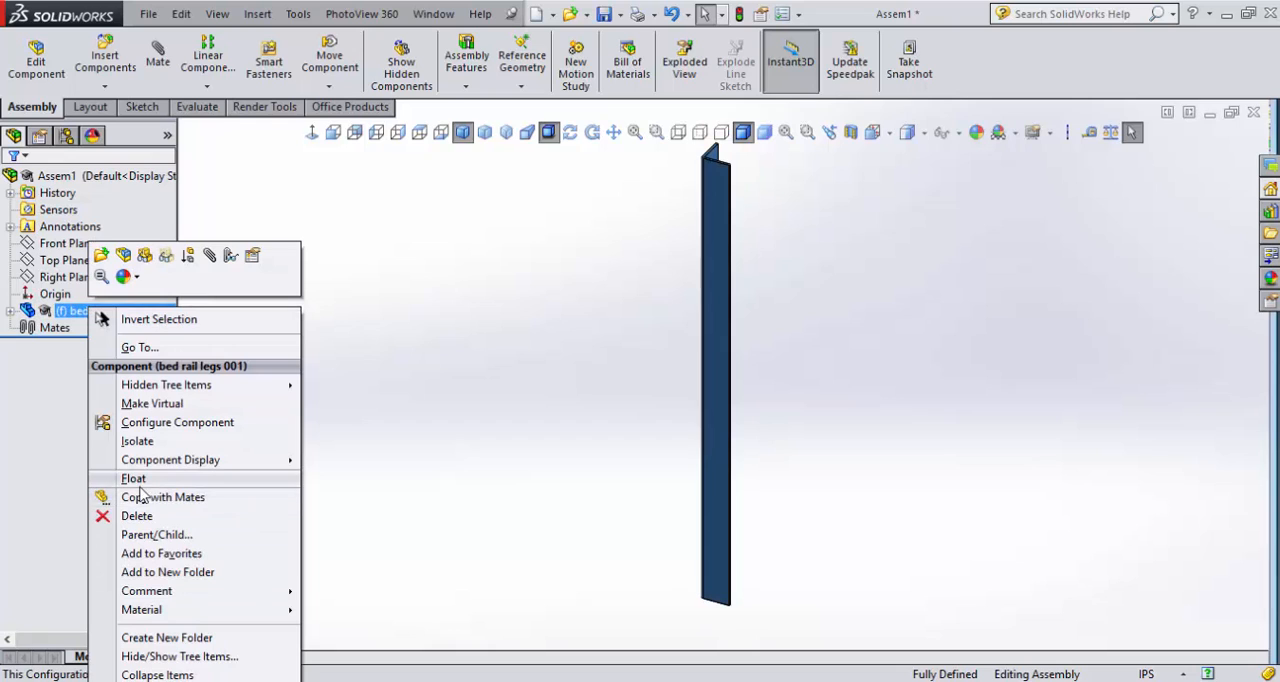
pyautogui.click(42, 480)
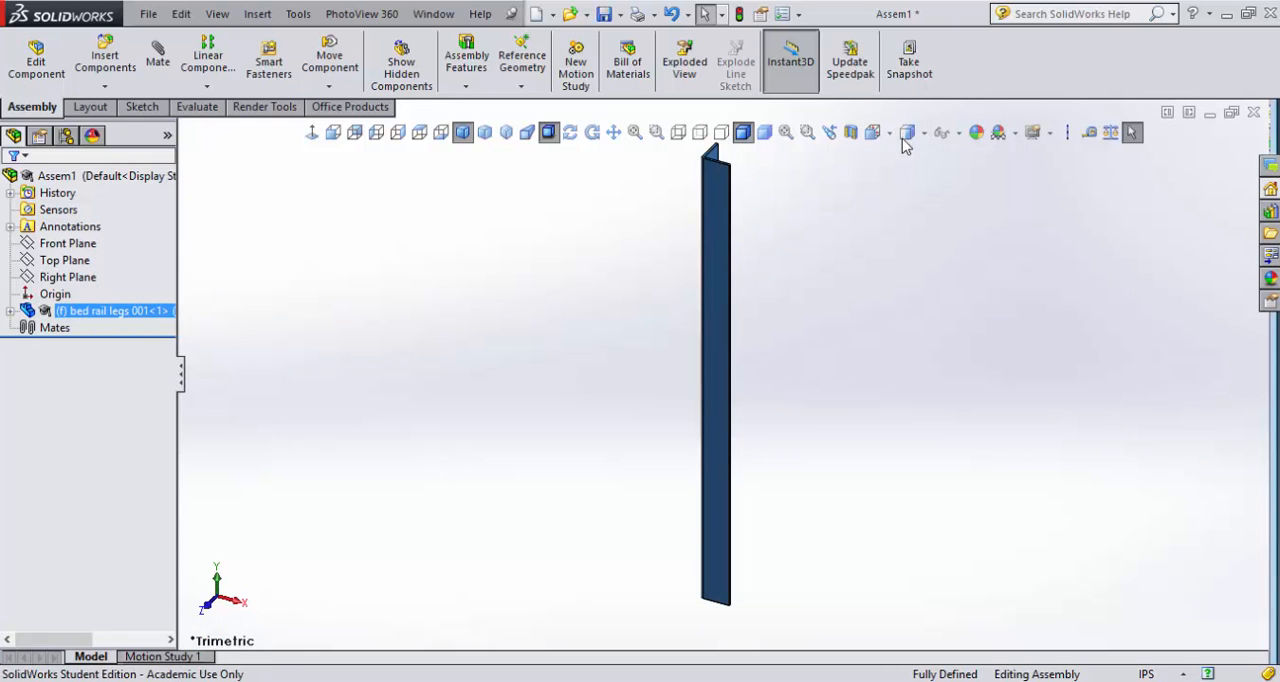
# - Apply the Plain White scene to the assembly's background
pyautogui.click(1014, 134)
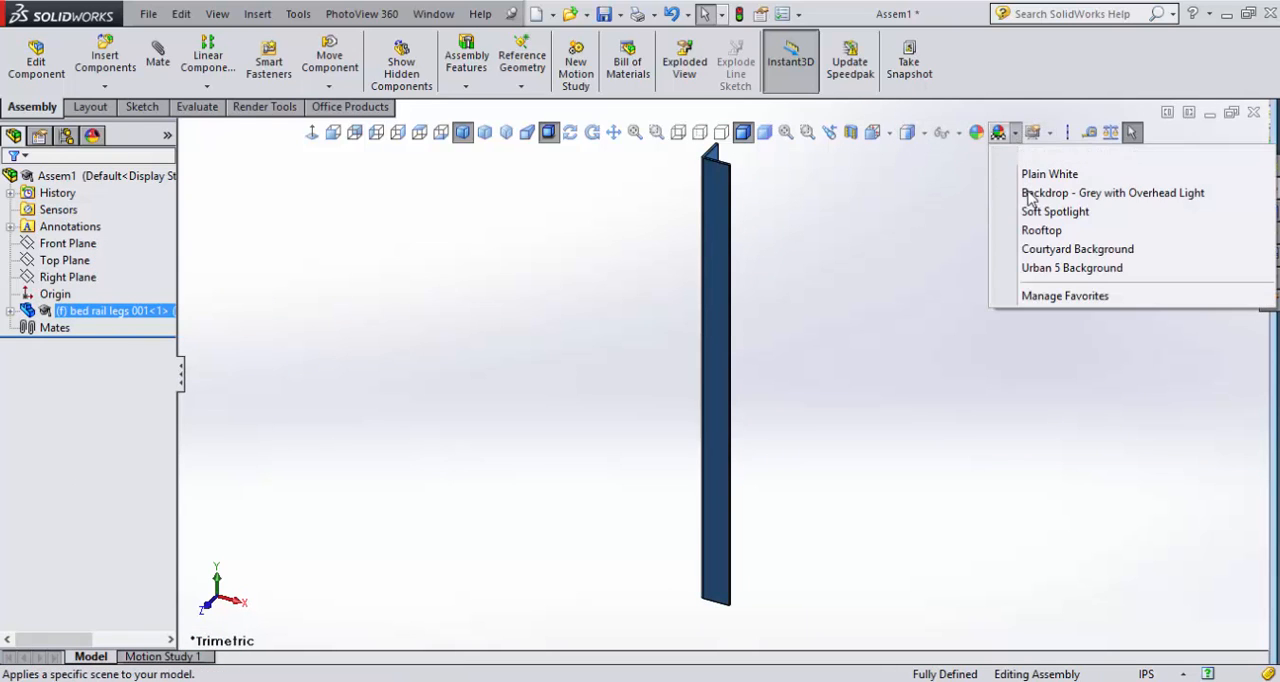
pyautogui.click(1040, 173)
pyautogui.click(672, 415)
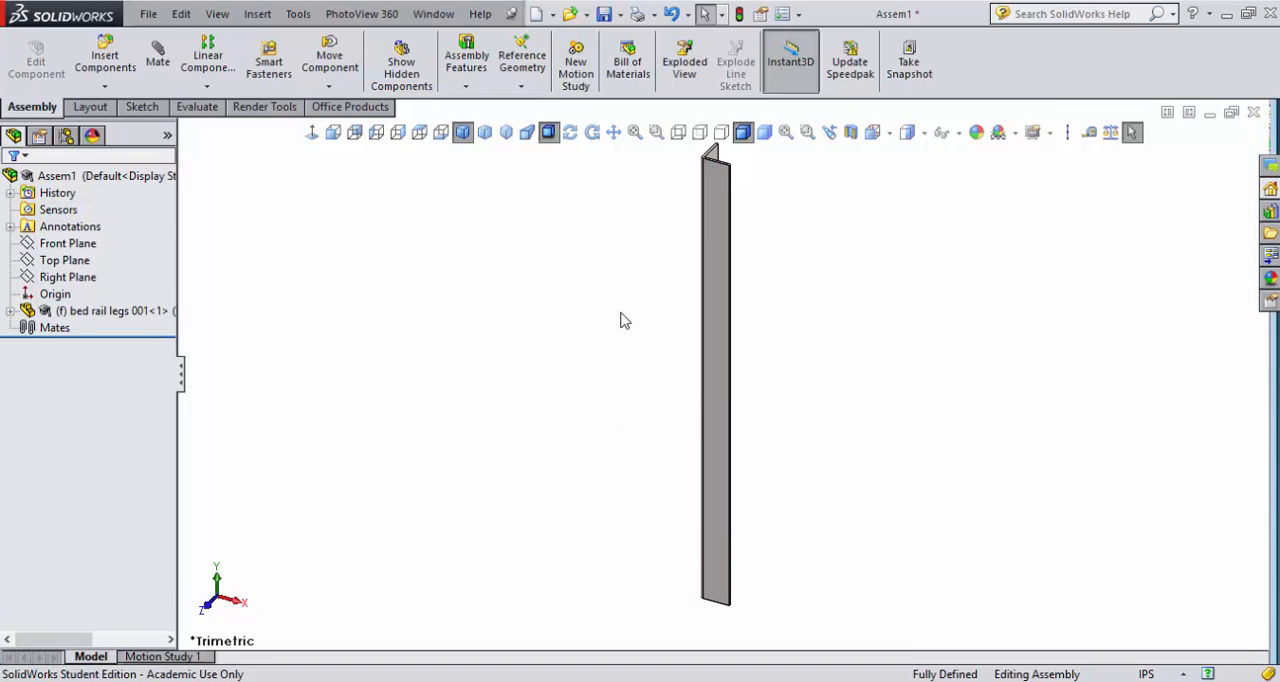
# - Insert a second copy of bed rail legs 001 beside the fixed leg
pyautogui.click(106, 60)
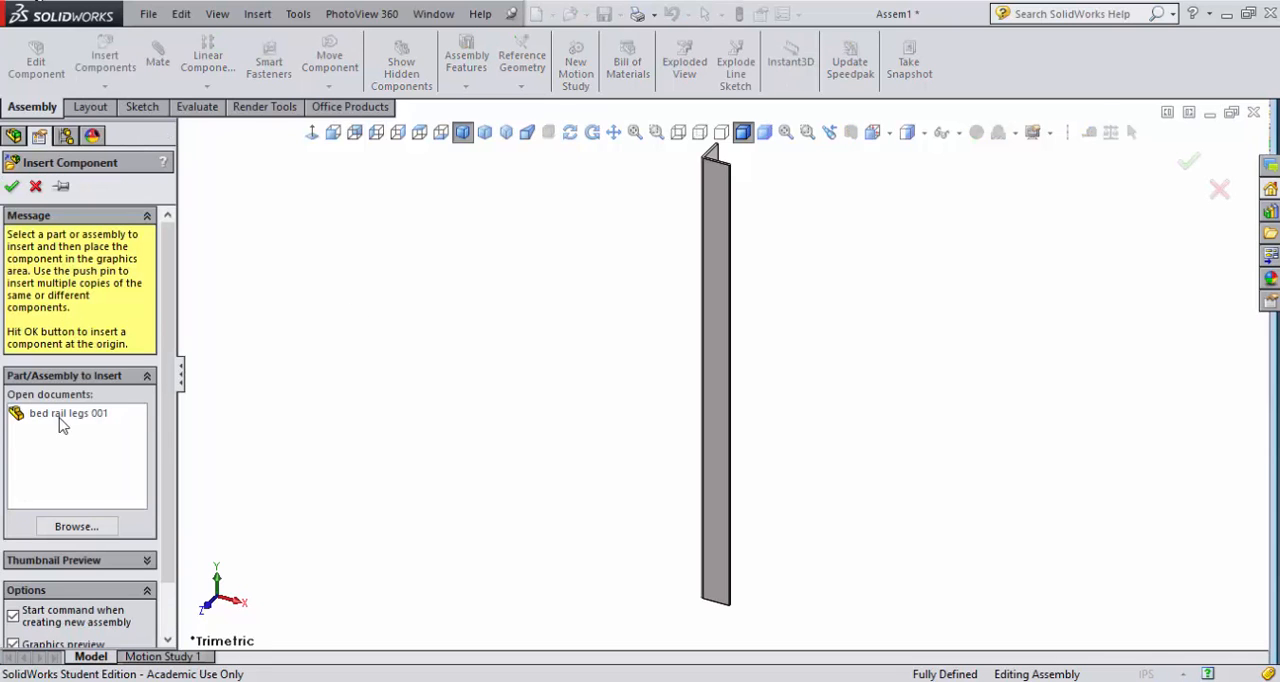
pyautogui.click(60, 418)
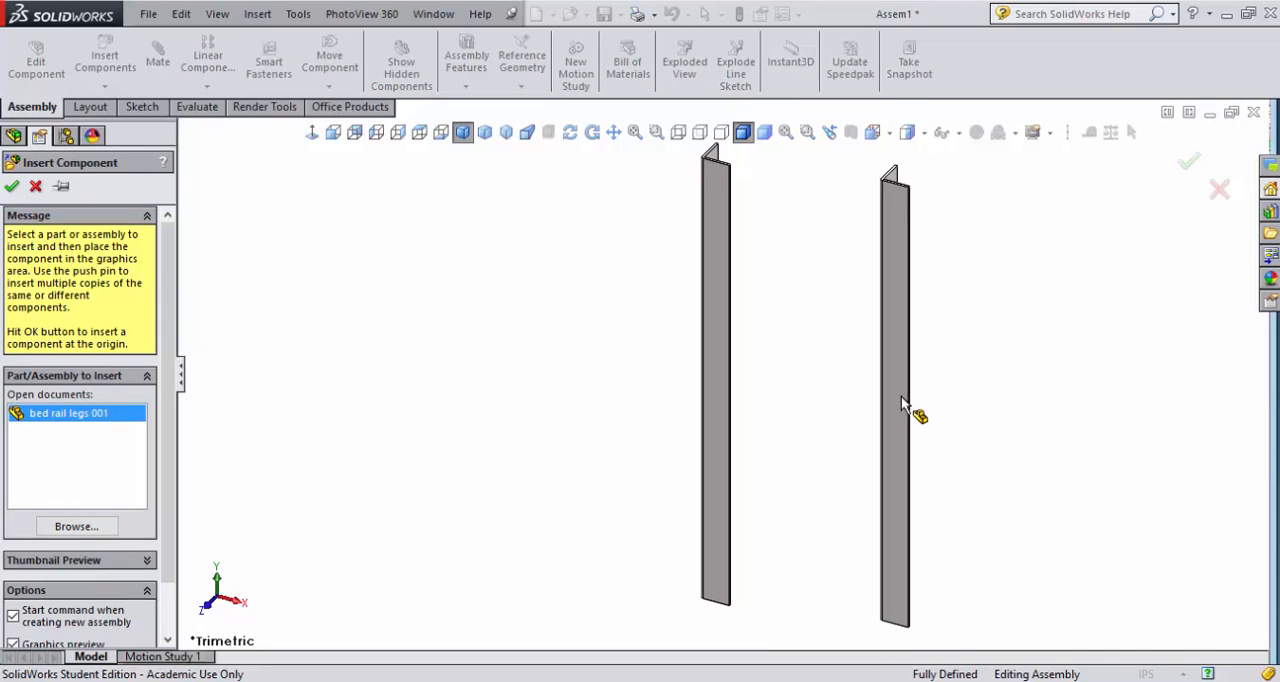
pyautogui.click(901, 396)
# - Mate the fixed leg's wide outer face coincident with the second leg's adjacent flange face, with the mate alignment flipped
pyautogui.click(719, 238)
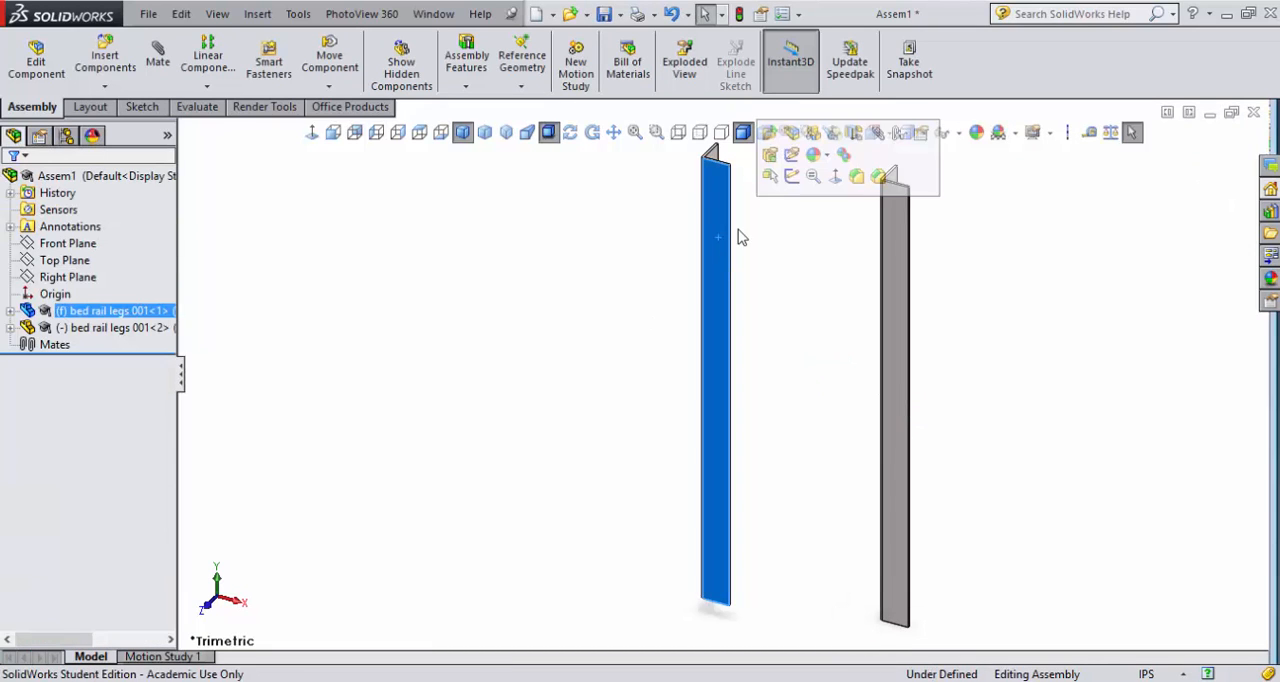
pyautogui.click(877, 133)
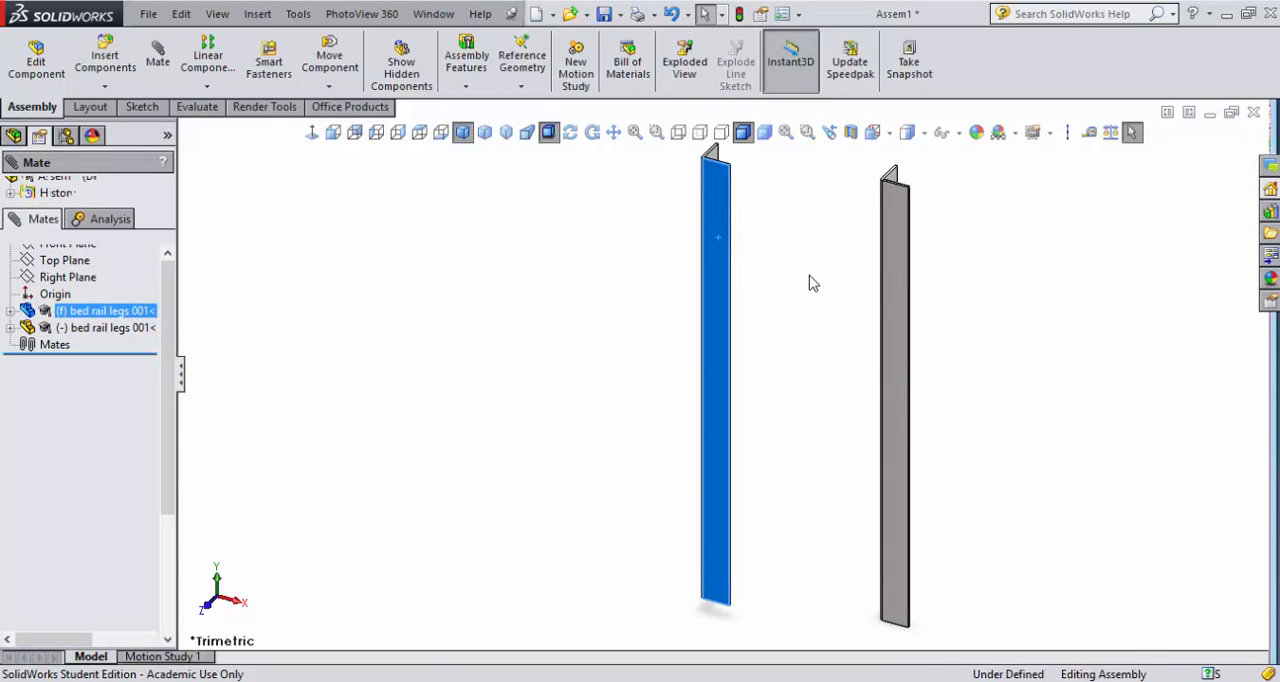
pyautogui.moveTo(803, 366)
pyautogui.mouseDown(button='middle')
pyautogui.moveTo(806, 354)
pyautogui.moveTo(785, 362)
pyautogui.mouseUp(button='middle')
pyautogui.press('Right')
pyautogui.press('Right')
pyautogui.press('Right')
pyautogui.press('Right')
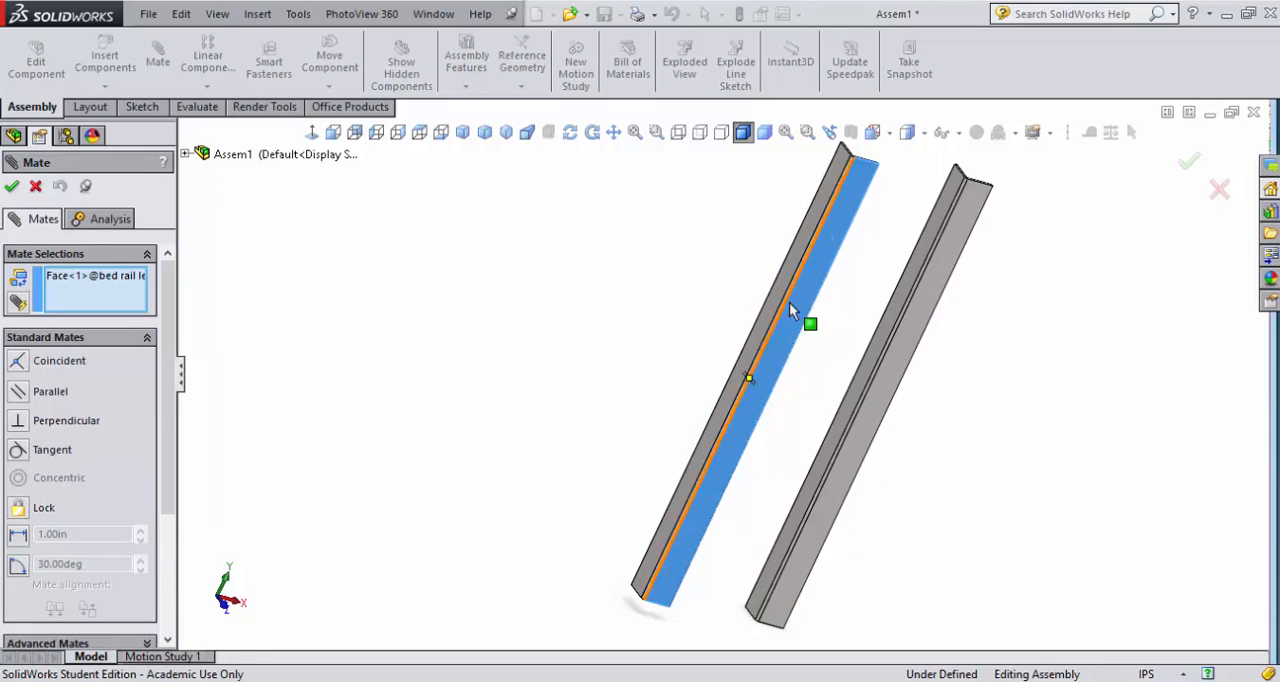
pyautogui.click(917, 259)
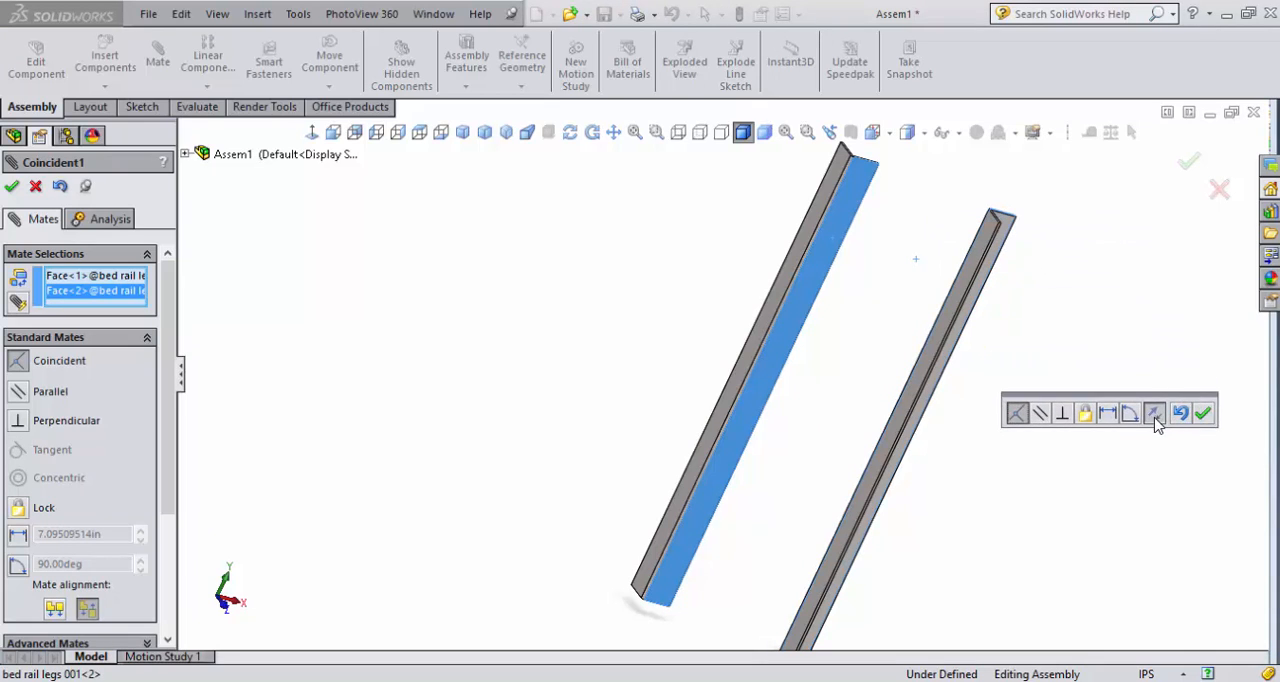
pyautogui.click(1155, 416)
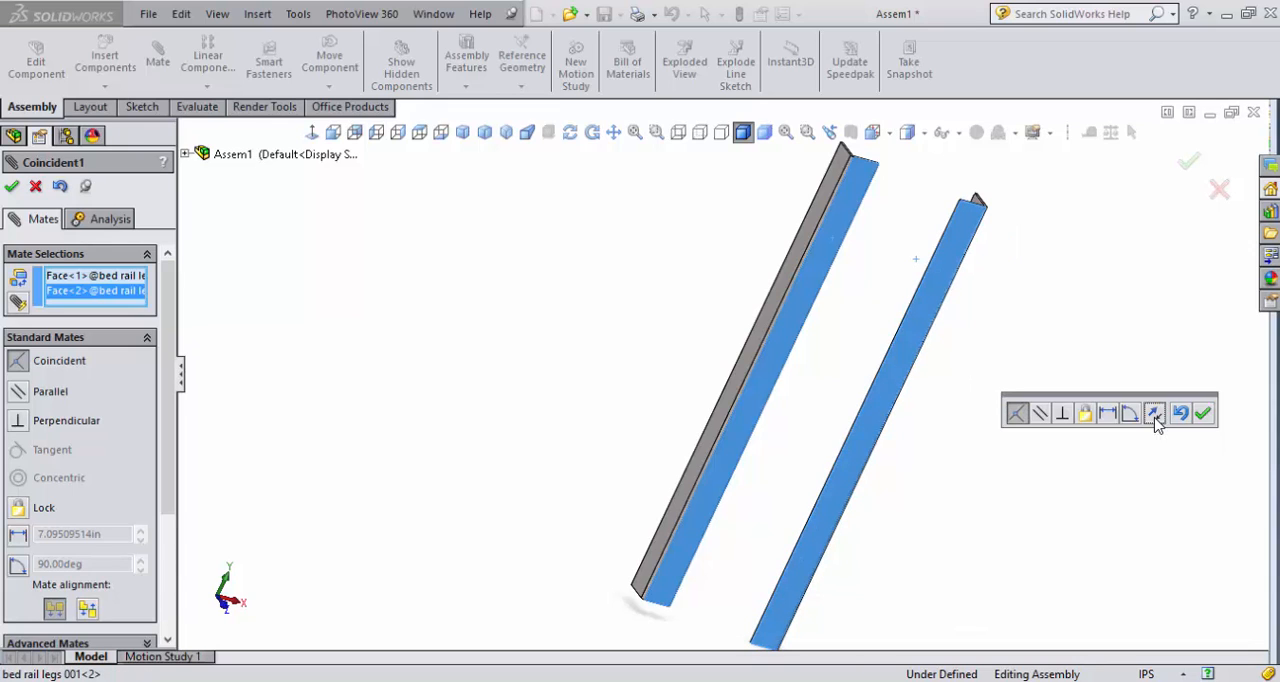
pyautogui.click(1203, 413)
# - Add a coincident mate between the top end faces of the two legs
pyautogui.scroll(-4, 797, 371)
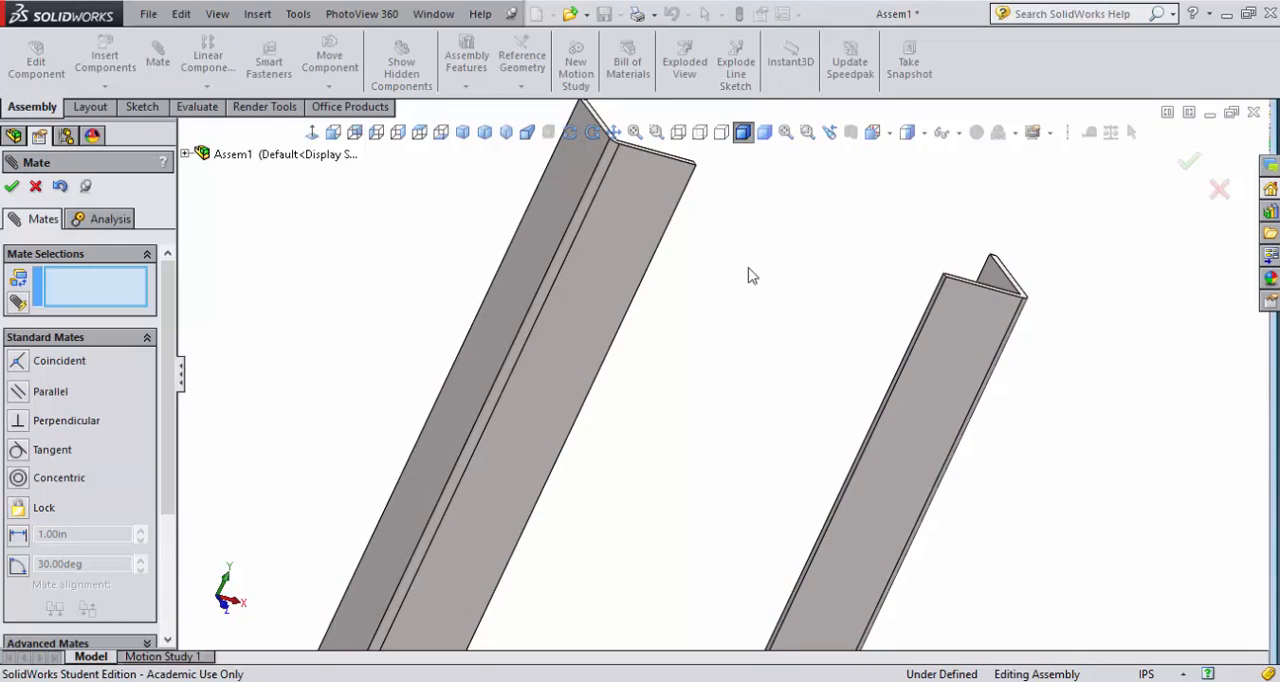
pyautogui.scroll(-1, 734, 199)
pyautogui.scroll(2, 733, 201)
pyautogui.scroll(-5, 703, 375)
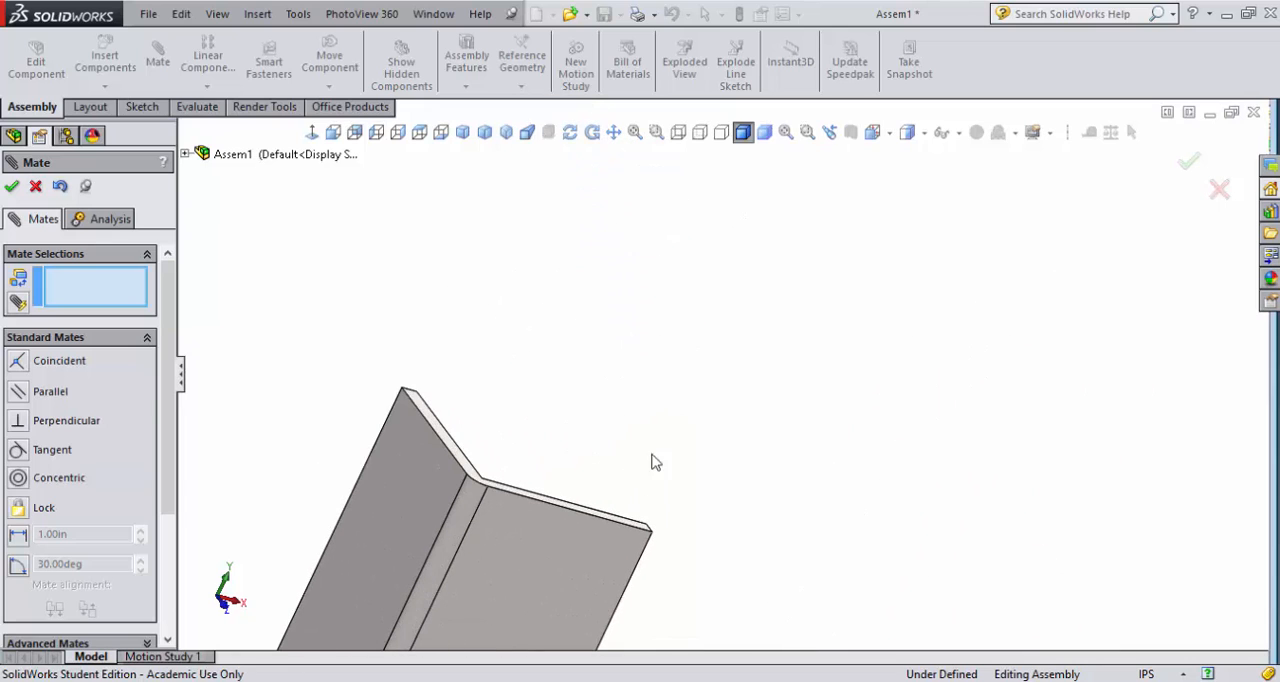
pyautogui.scroll(2, 836, 362)
pyautogui.moveTo(866, 374); pyautogui.dragTo(809, 396, button='middle')
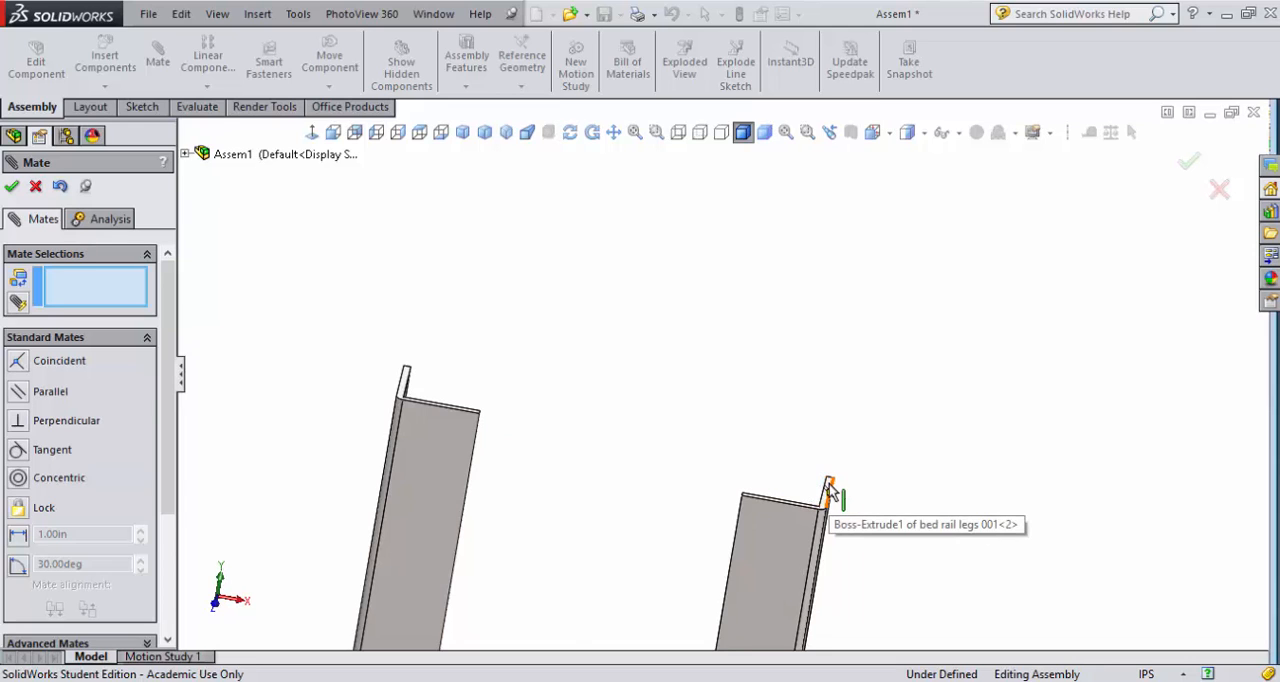
pyautogui.scroll(-3, 829, 490)
pyautogui.click(795, 466)
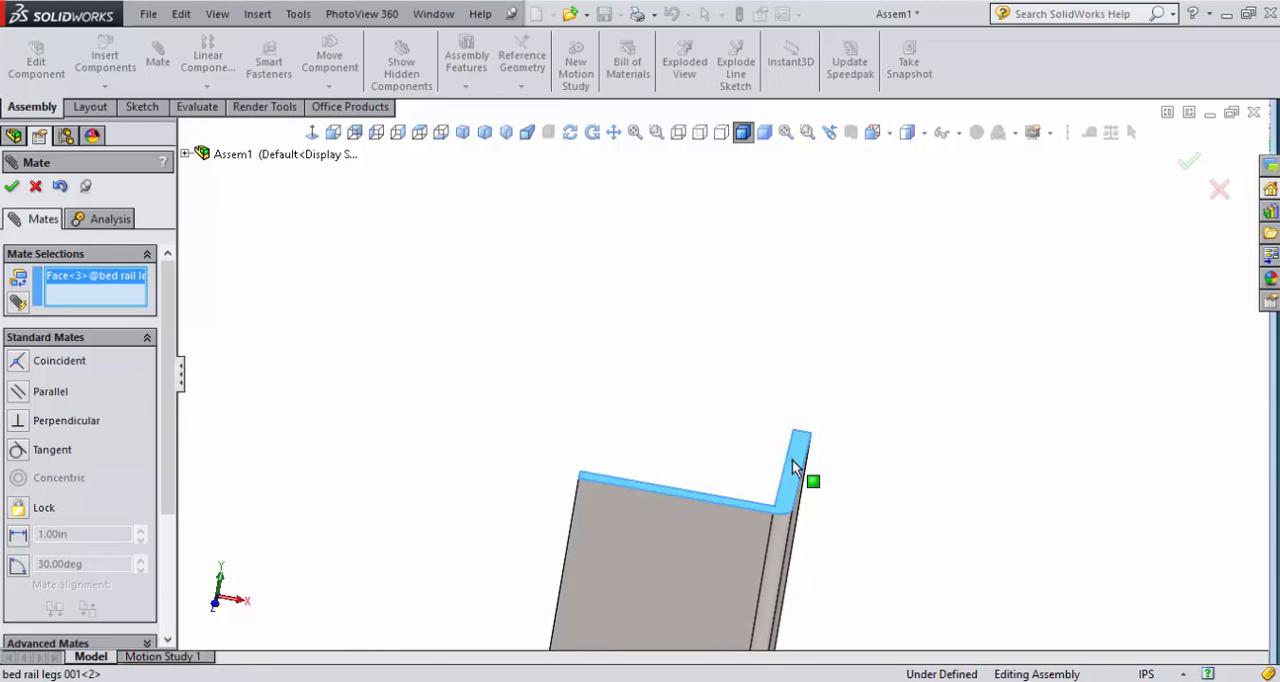
pyautogui.scroll(4, 795, 466)
pyautogui.scroll(-3, 420, 363)
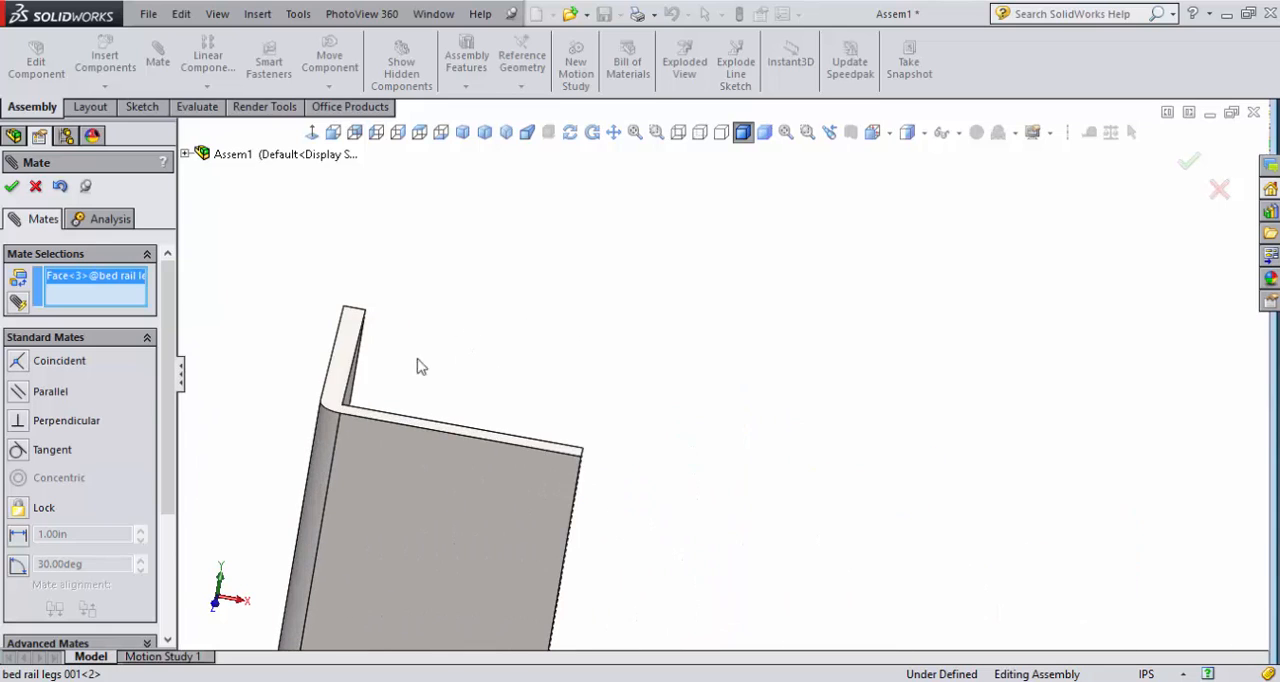
pyautogui.click(352, 357)
pyautogui.scroll(3, 700, 460)
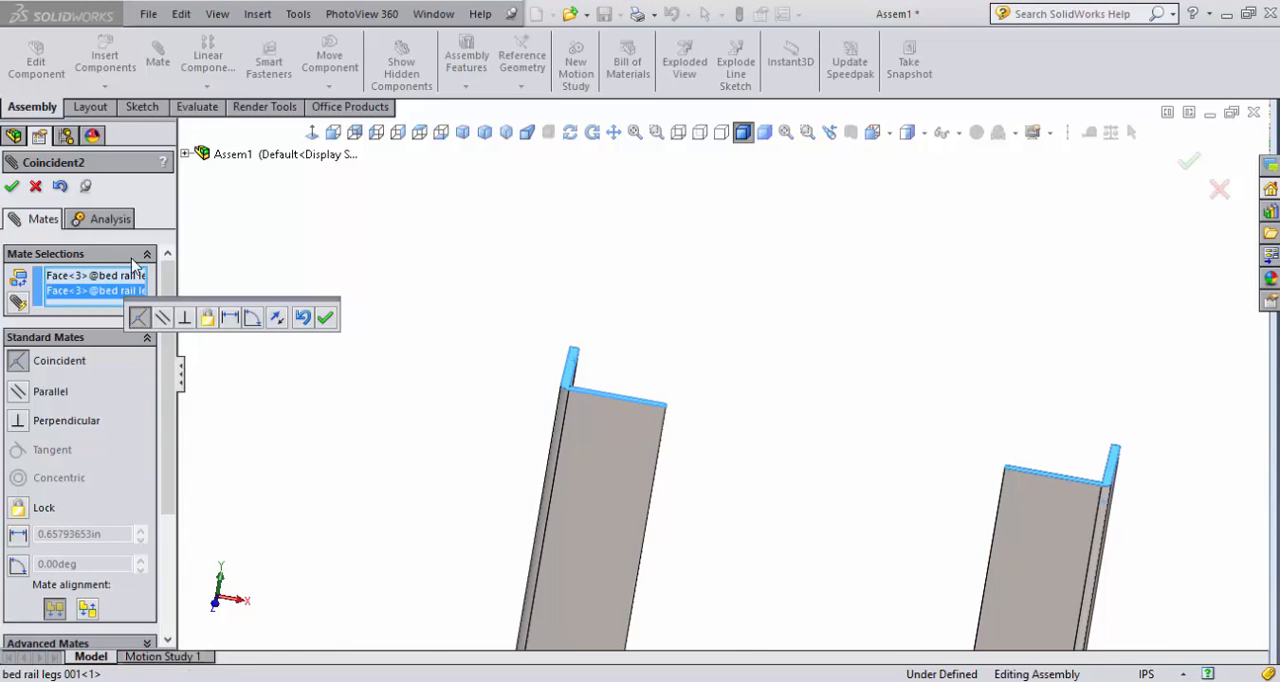
pyautogui.click(326, 318)
# - Add a 12 in distance mate between the inner faces of the two legs' side flanges and finish mating
pyautogui.moveTo(497, 449); pyautogui.dragTo(703, 514, button='middle')
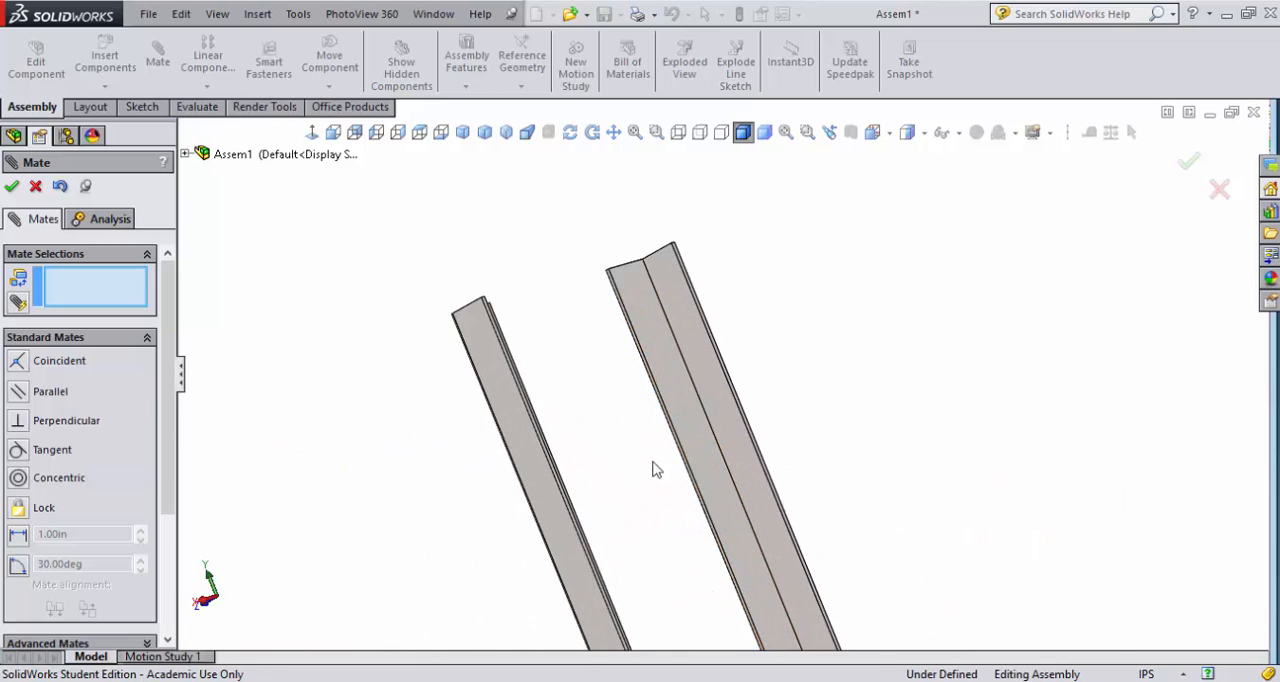
pyautogui.moveTo(654, 469); pyautogui.dragTo(634, 641, button='middle')
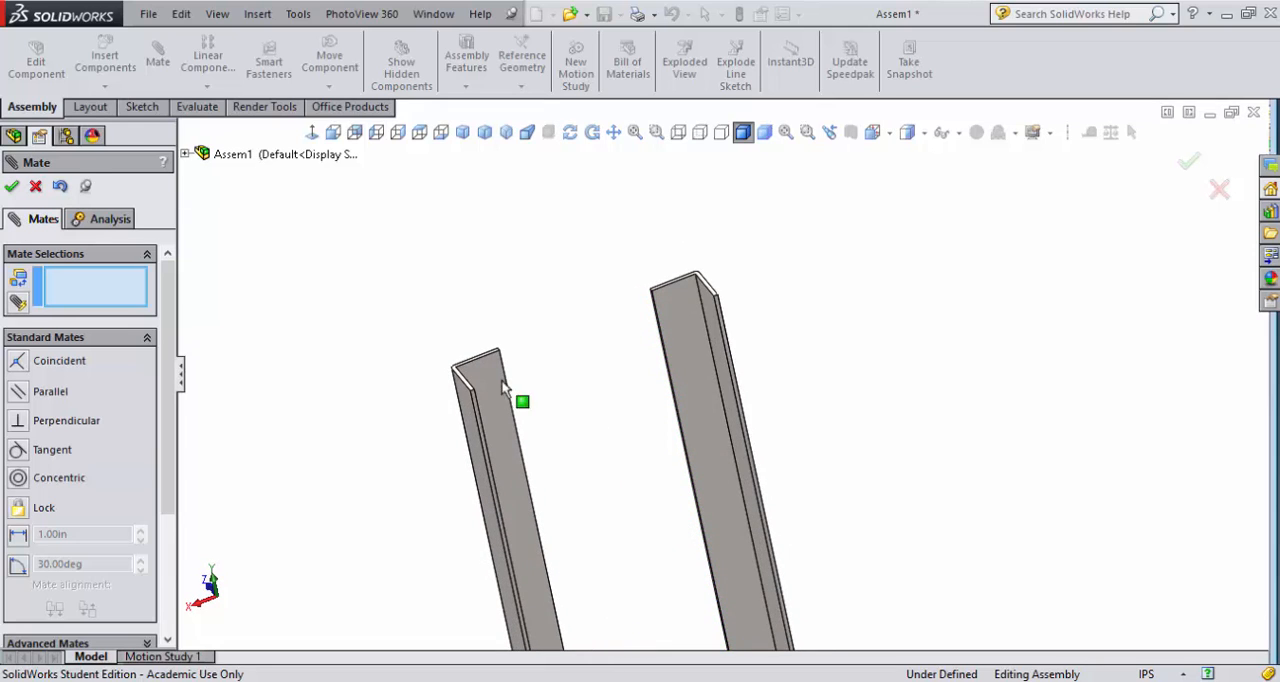
pyautogui.click(714, 332)
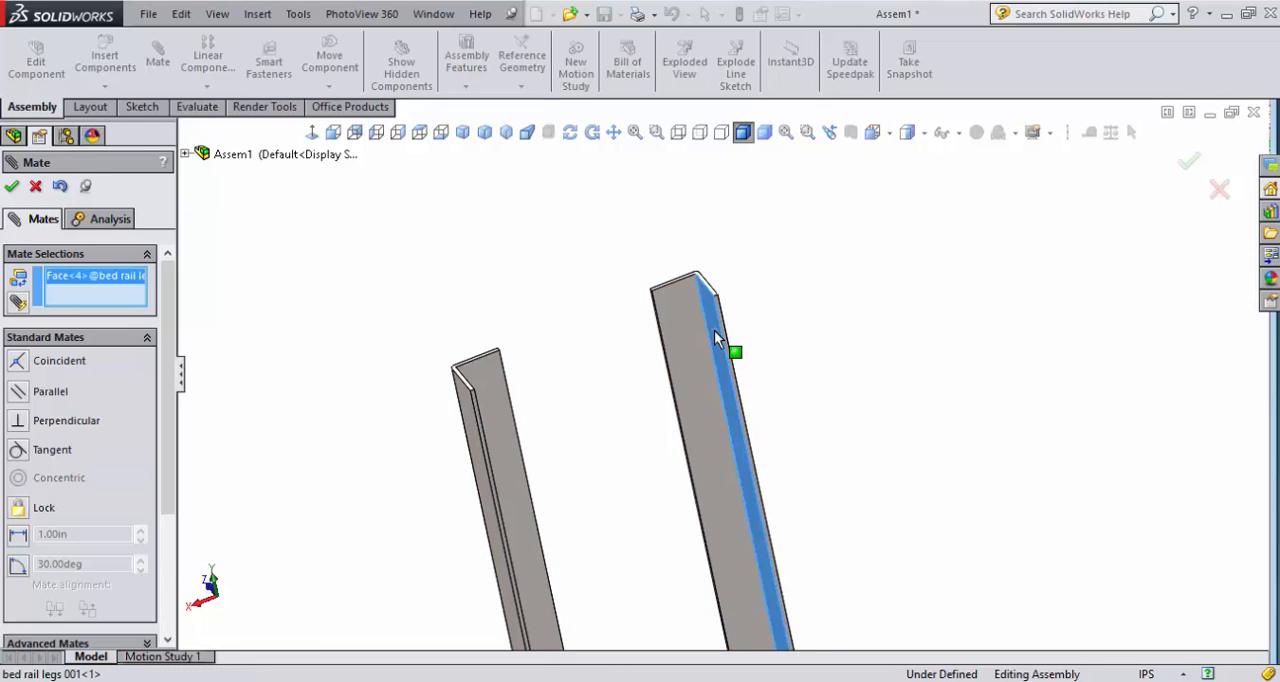
pyautogui.moveTo(655, 410); pyautogui.dragTo(565, 457, button='middle')
pyautogui.click(438, 437)
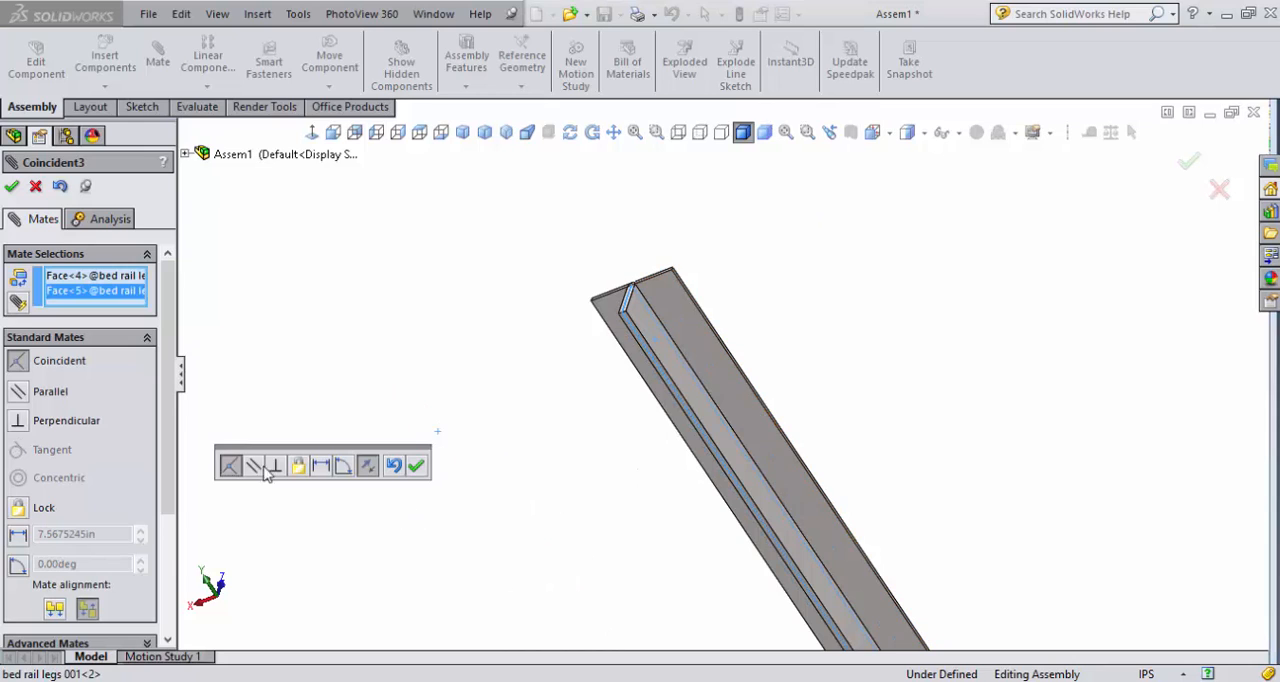
pyautogui.click(321, 466)
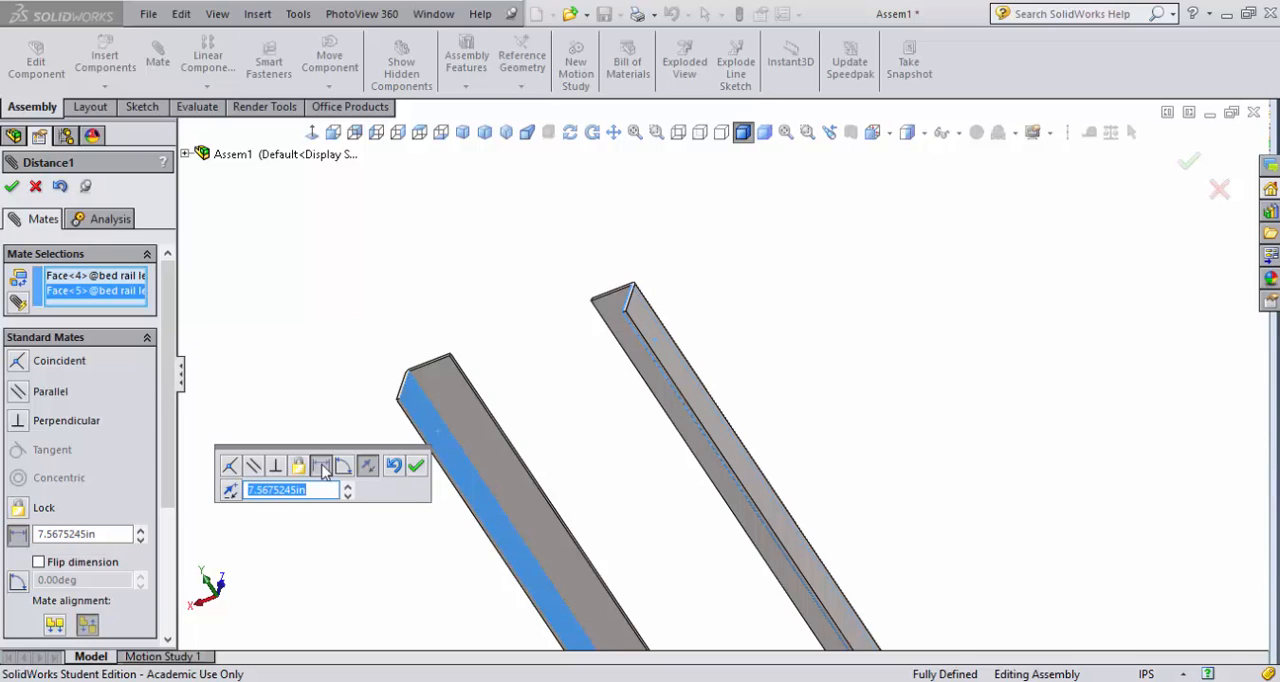
pyautogui.write('12')
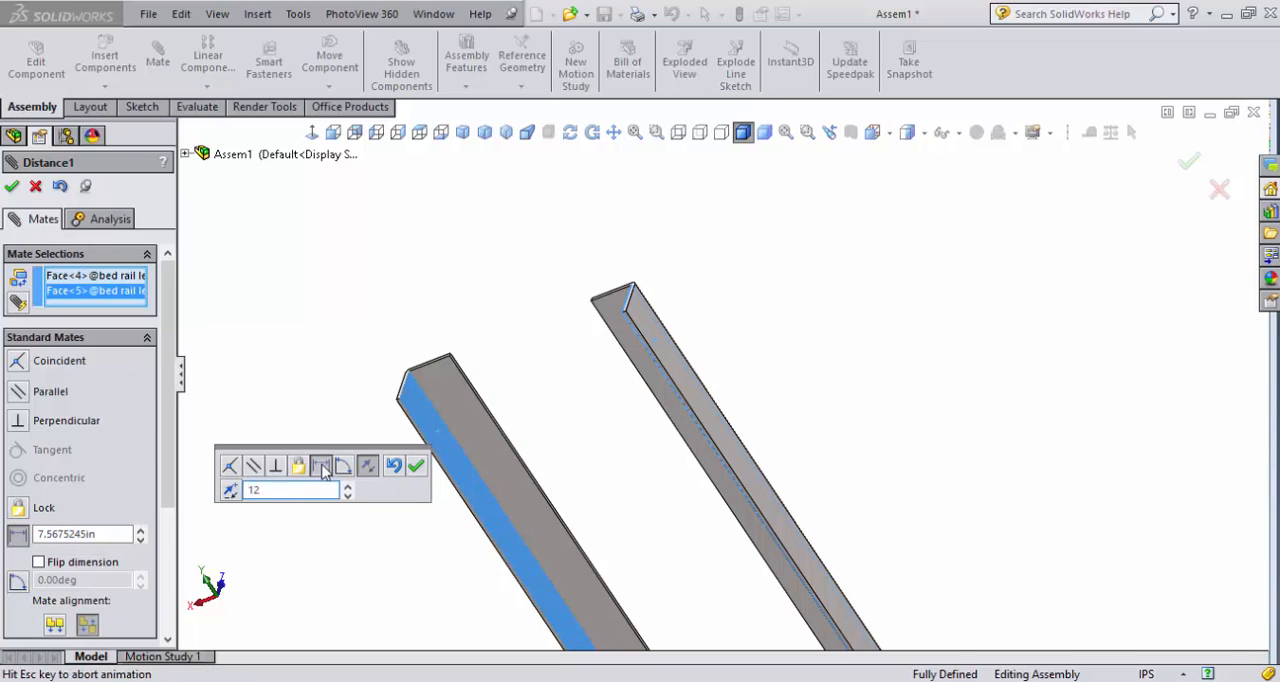
pyautogui.press('Return')
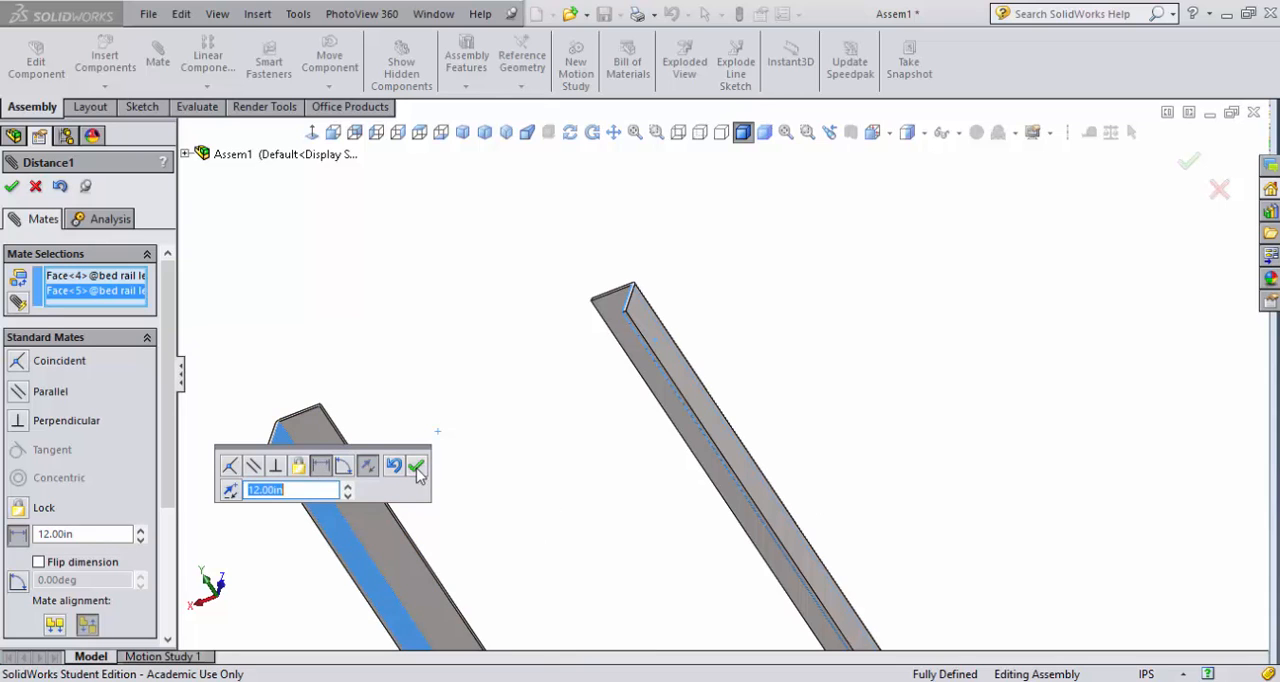
pyautogui.click(417, 467)
pyautogui.scroll(3, 457, 483)
pyautogui.moveTo(651, 477); pyautogui.dragTo(766, 563, button='middle')
pyautogui.scroll(-3, 721, 474)
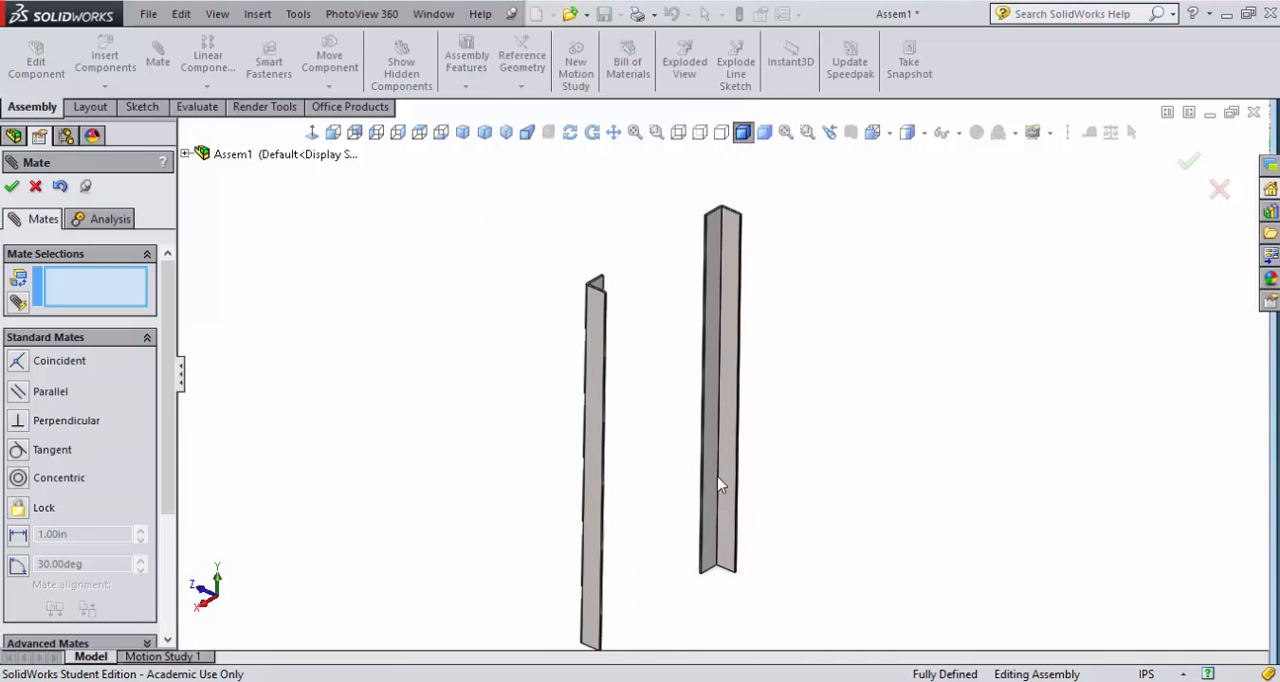
pyautogui.click(12, 187)
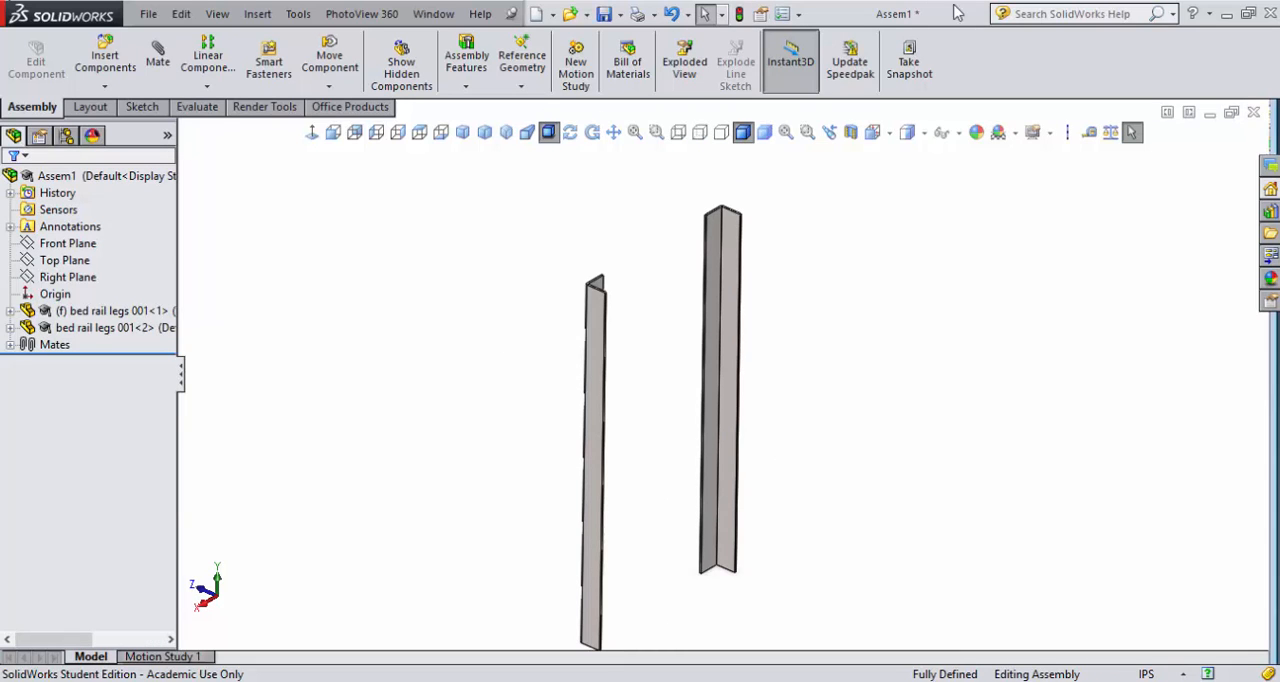
# - Save the assembly as end table 001 in the end table folder and save it again under the same name
pyautogui.click(605, 15)
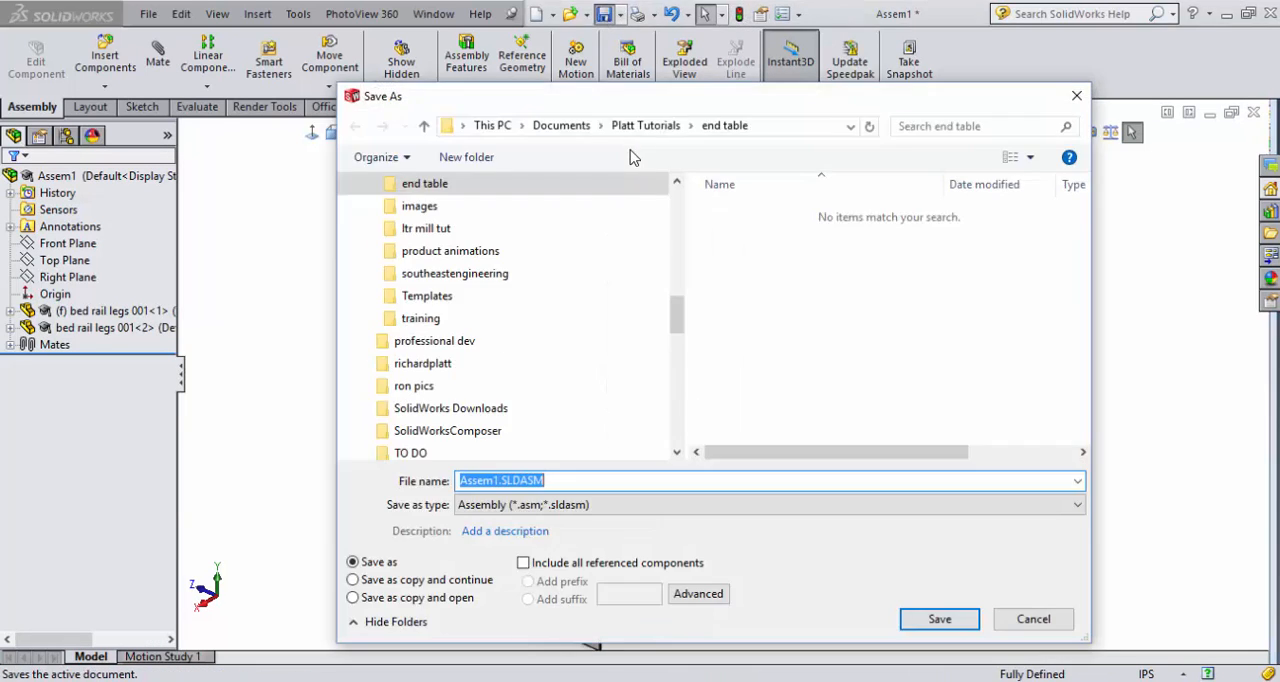
pyautogui.write('end')
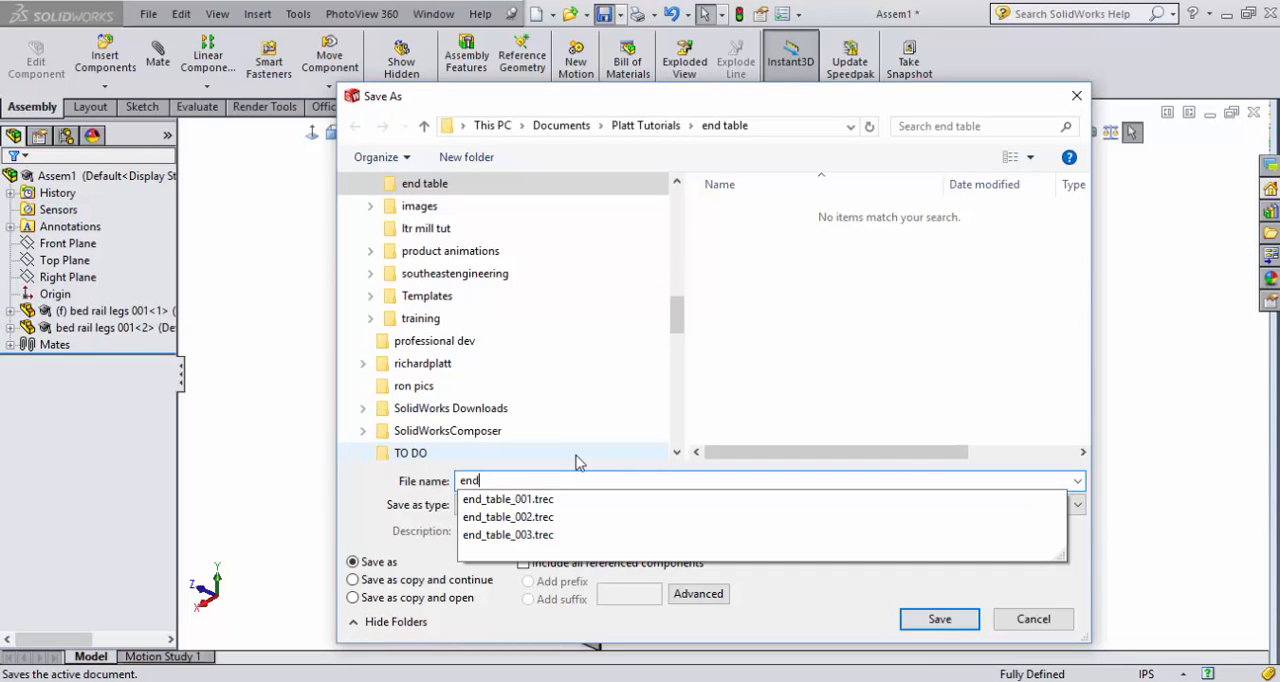
pyautogui.write(' table 001')
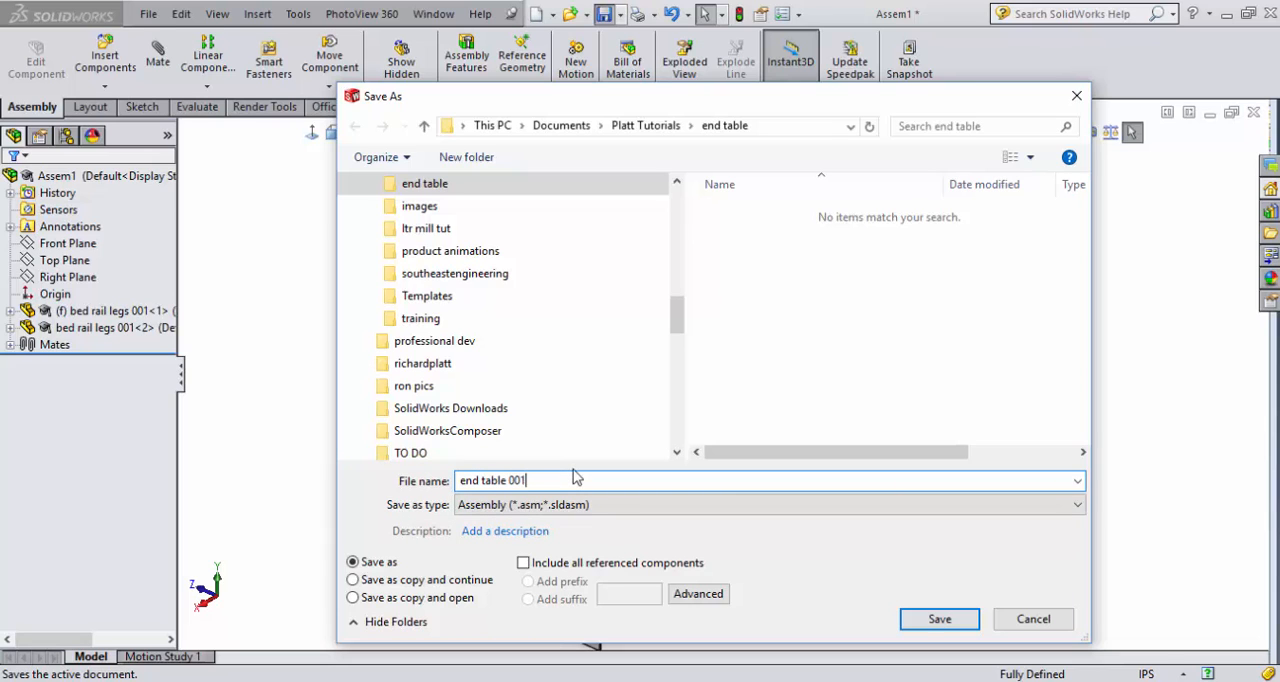
pyautogui.press('Return')
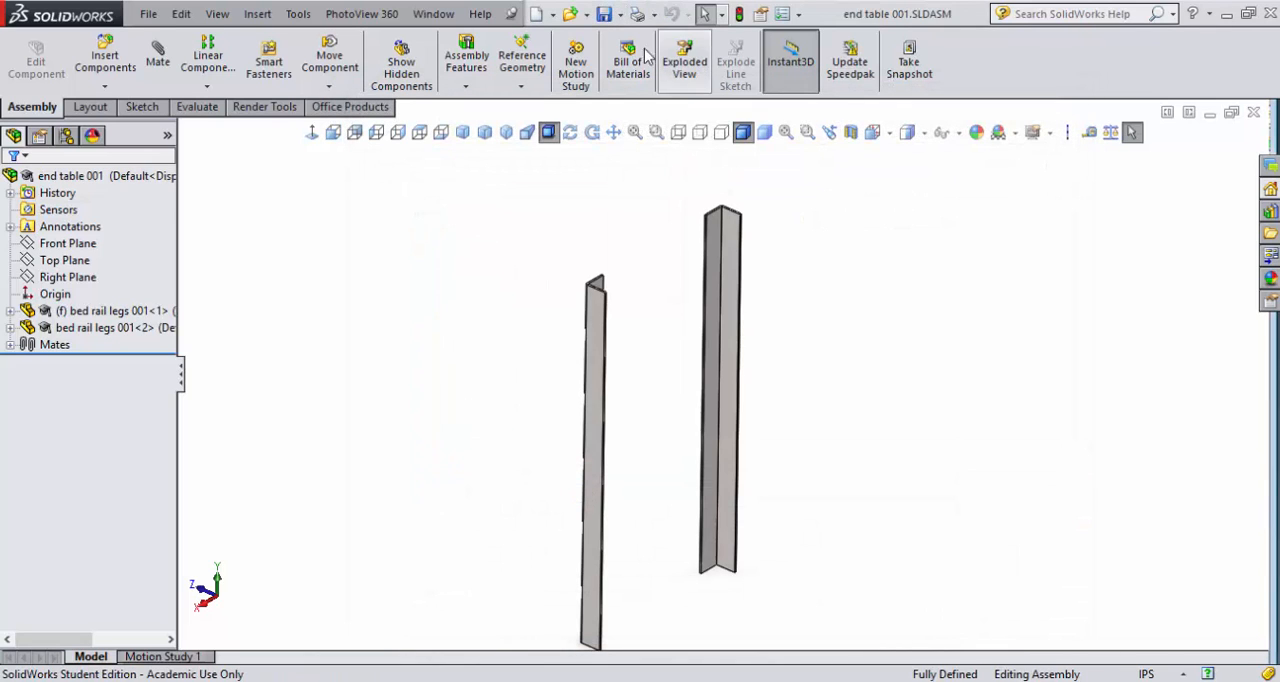
pyautogui.click(619, 14)
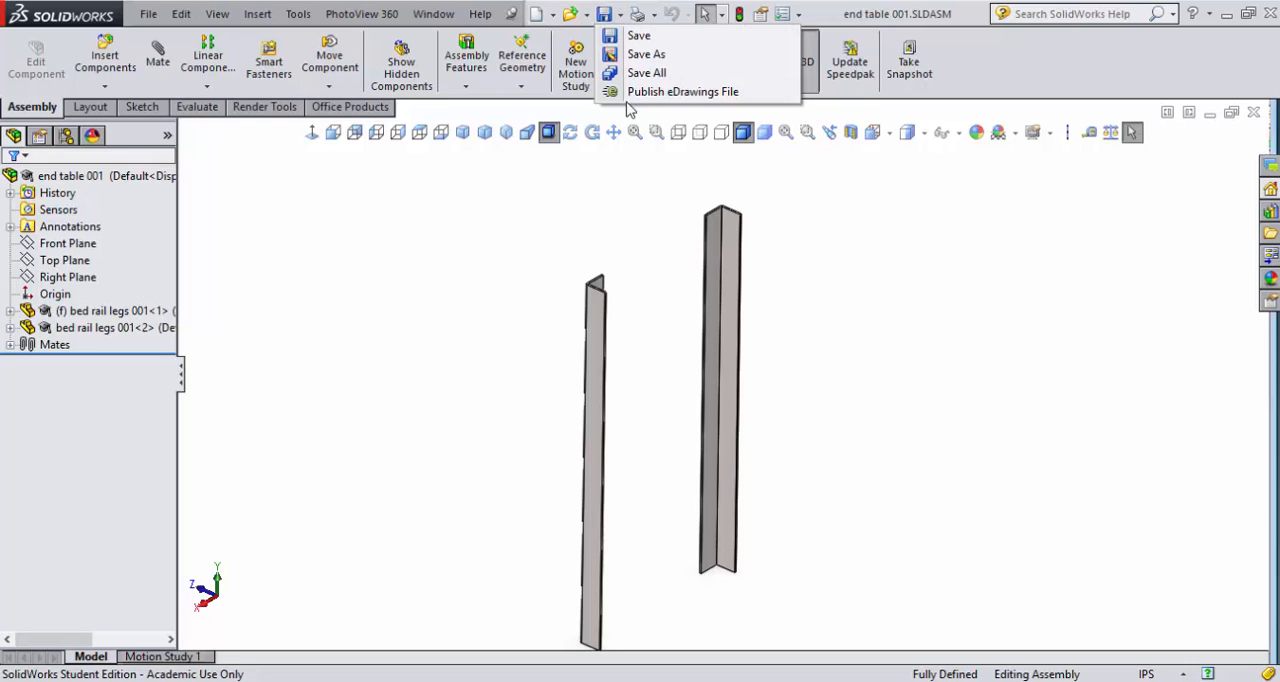
pyautogui.click(646, 55)
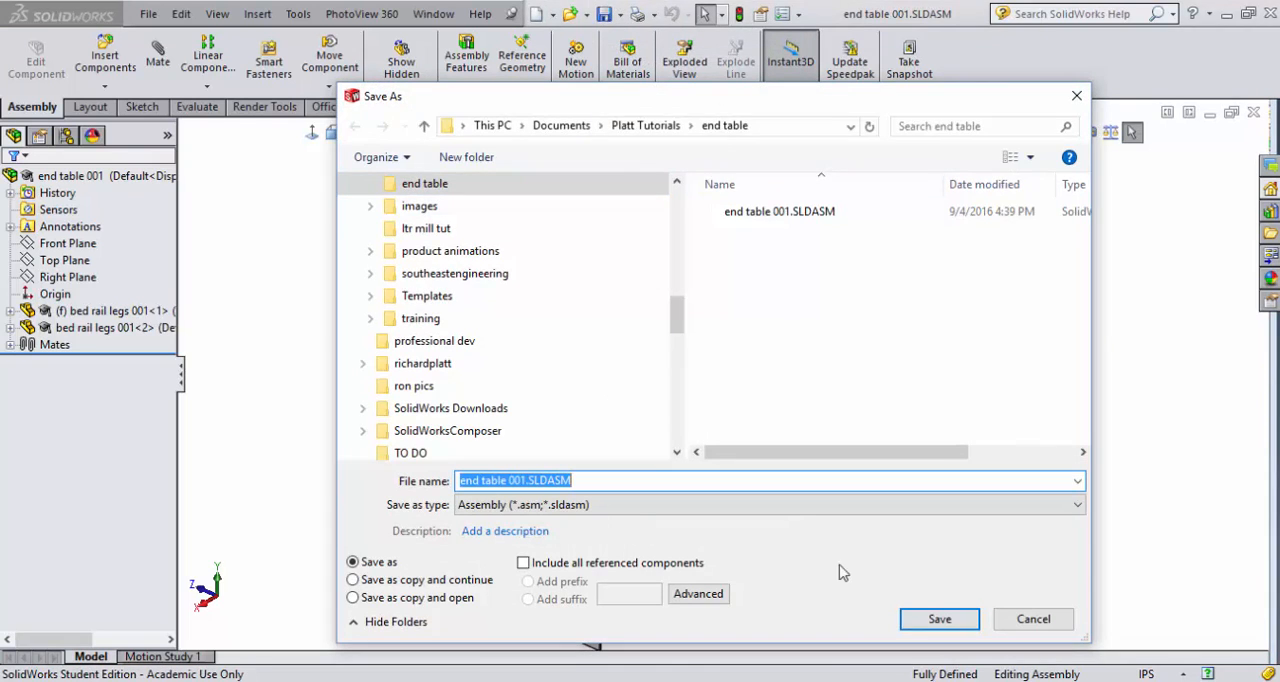
pyautogui.click(950, 622)
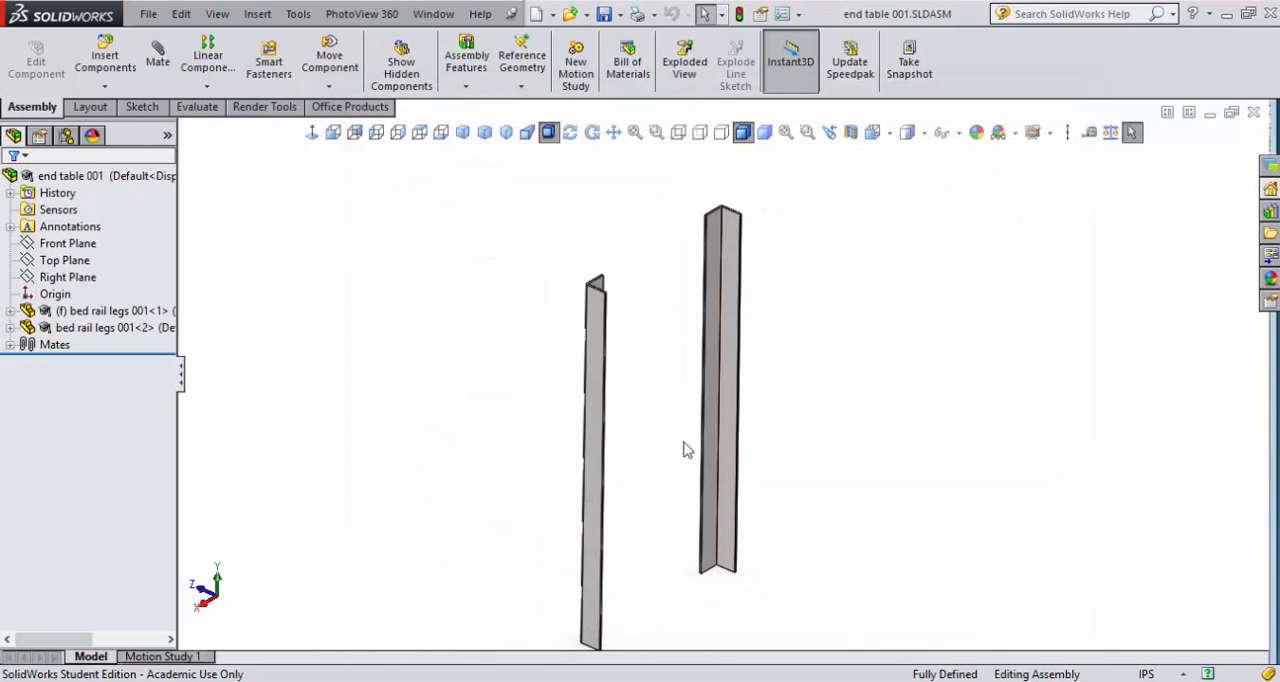
# - Insert a third copy of bed rail legs 001 beside the existing pair of legs
pyautogui.click(103, 52)
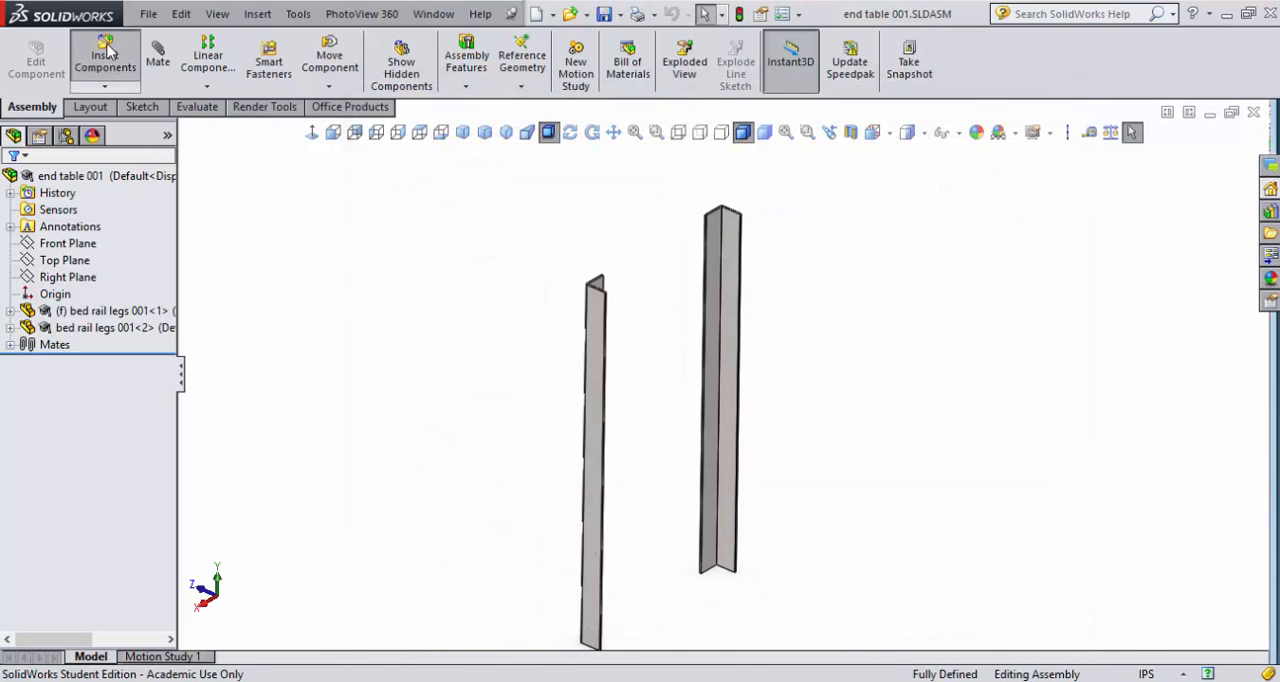
pyautogui.click(53, 413)
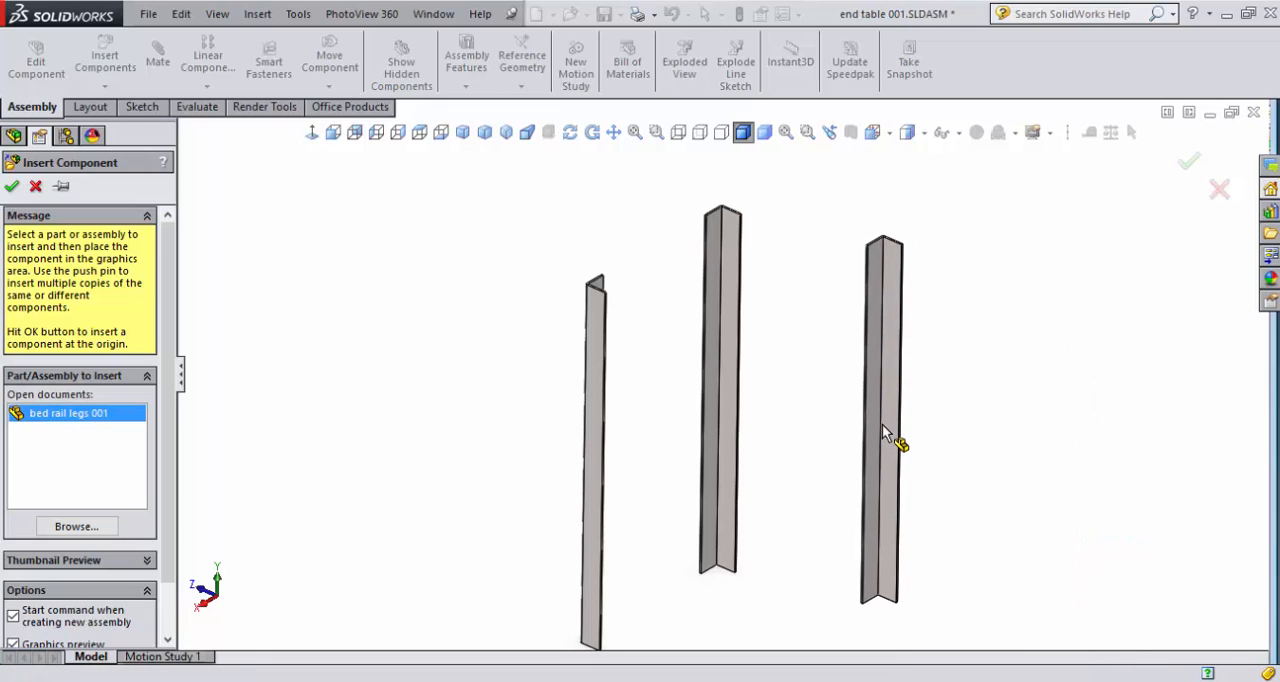
pyautogui.click(882, 432)
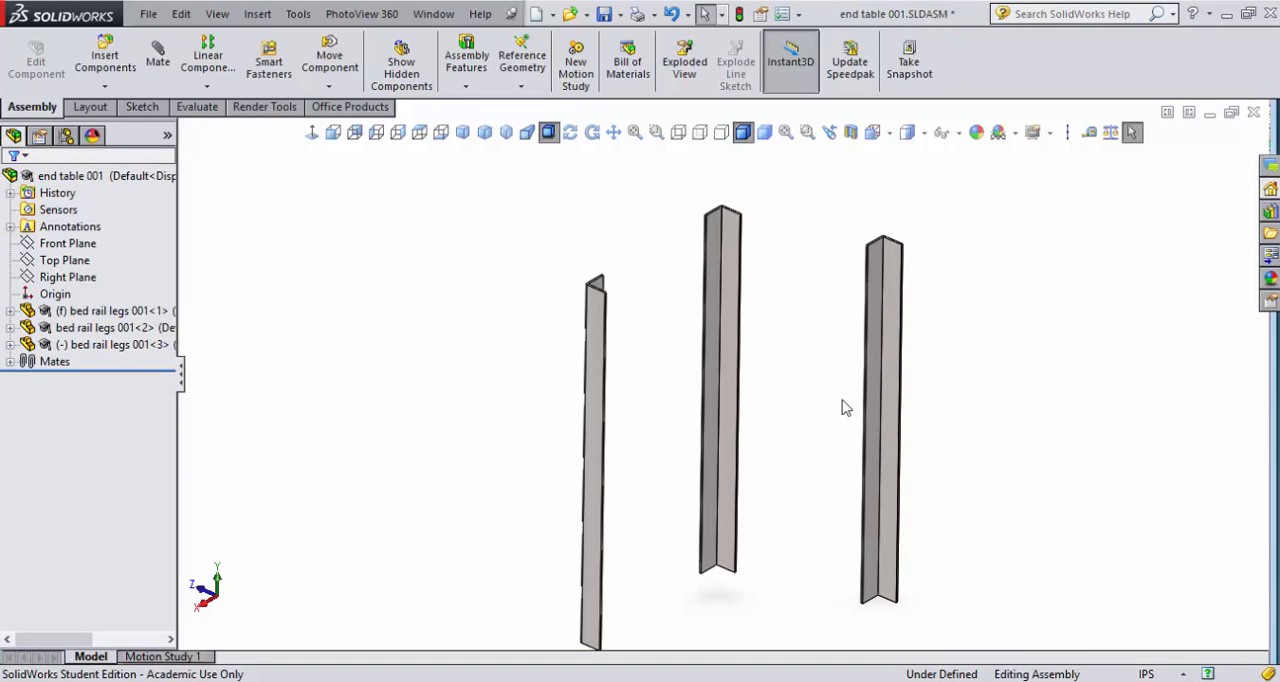
# - Mate the fixed leg's inner flange face coincident with the third leg's matching inner flange face, with the mate alignment flipped
pyautogui.click(162, 60)
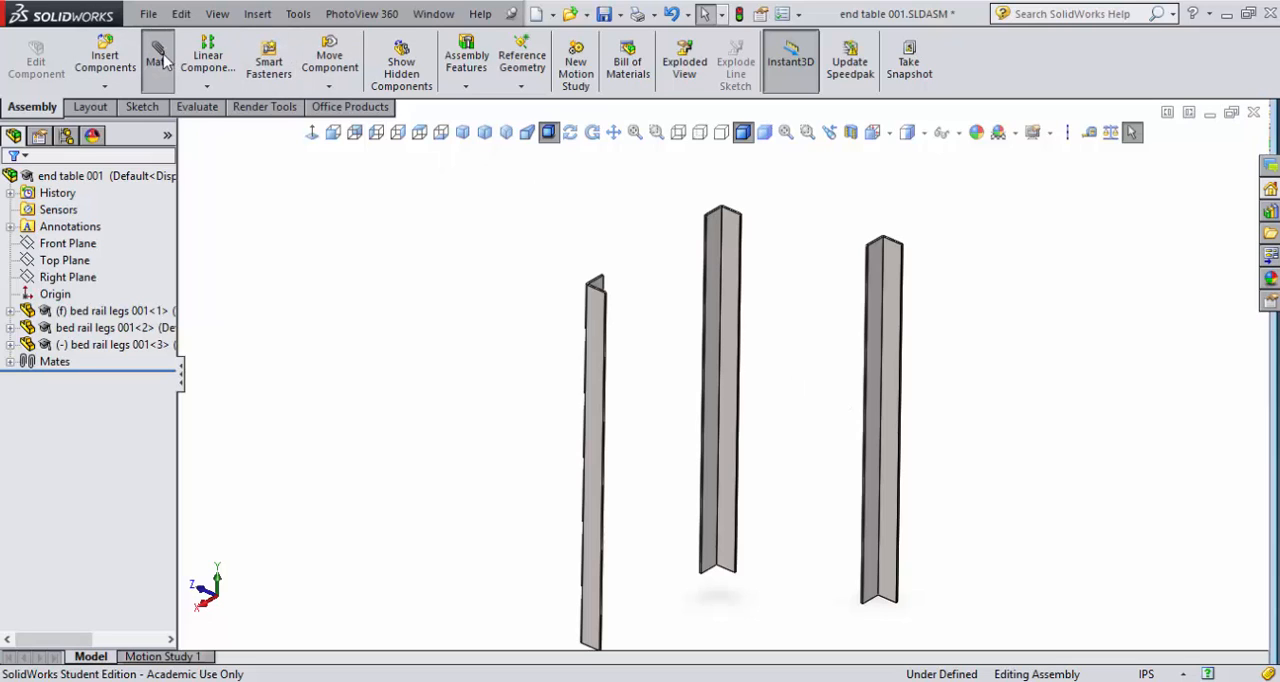
pyautogui.click(728, 236)
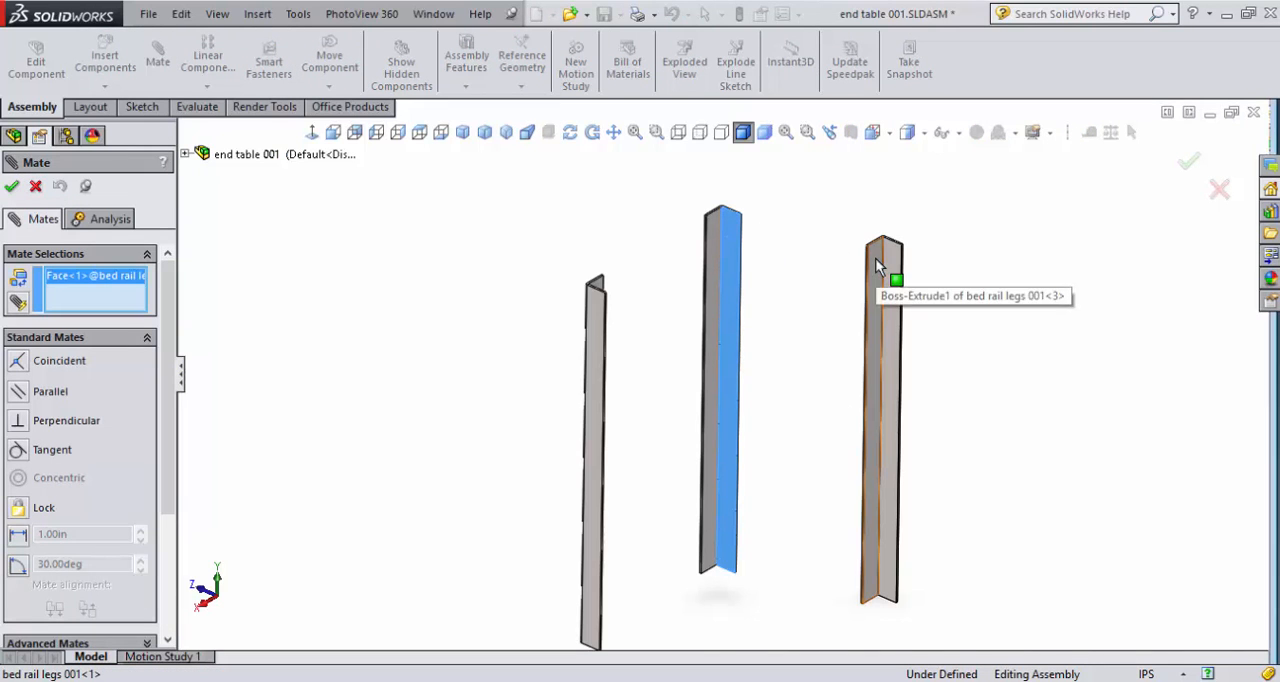
pyautogui.click(18, 361)
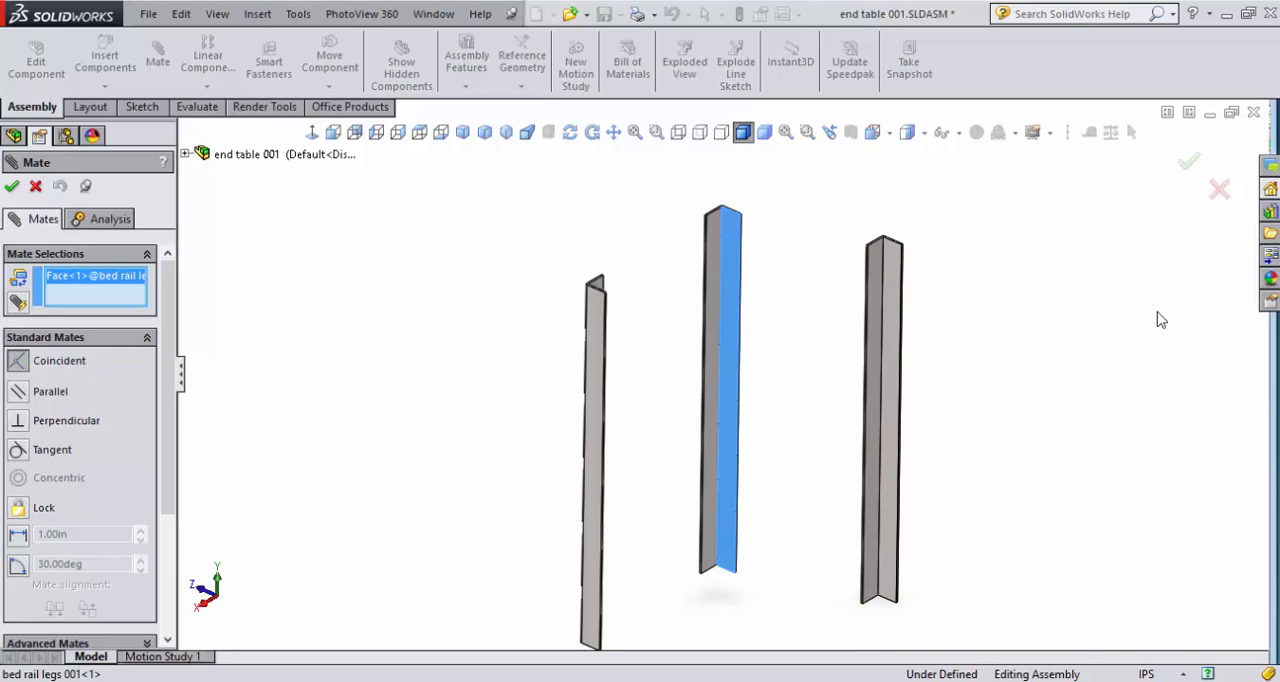
pyautogui.click(892, 266)
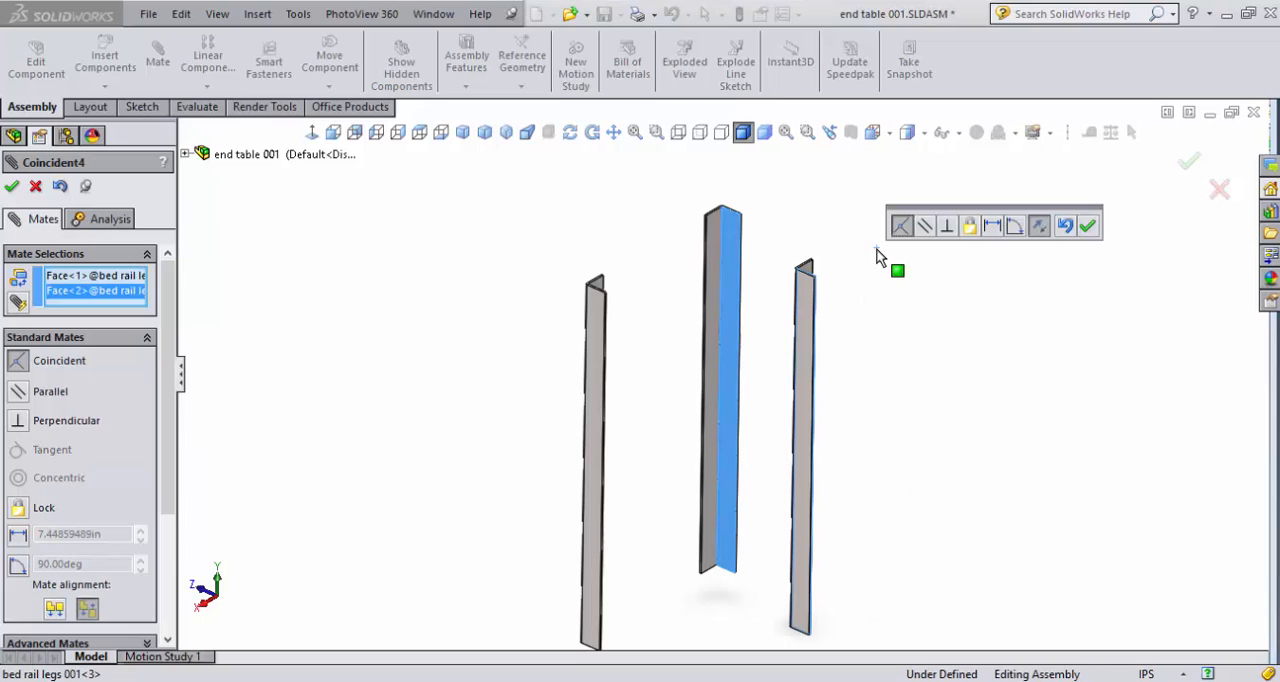
pyautogui.click(1039, 226)
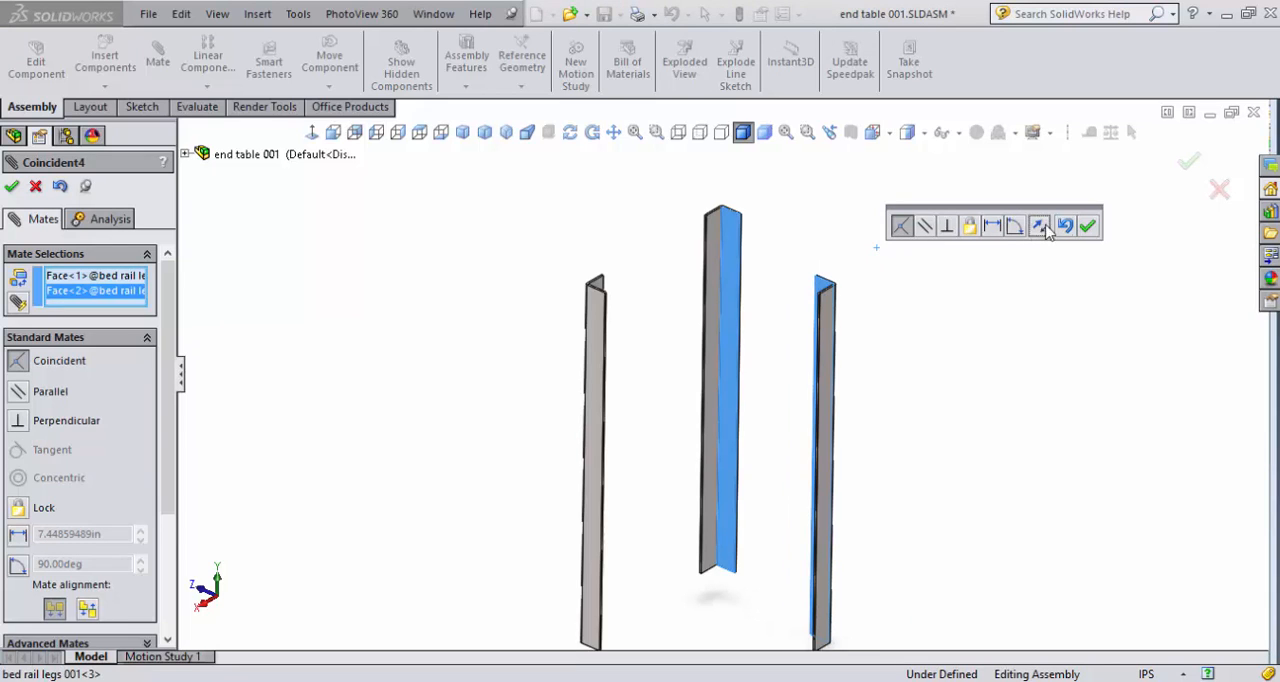
pyautogui.click(1088, 226)
# - Add a coincident mate between the top end faces of the fixed leg and the third leg
pyautogui.scroll(-5, 797, 231)
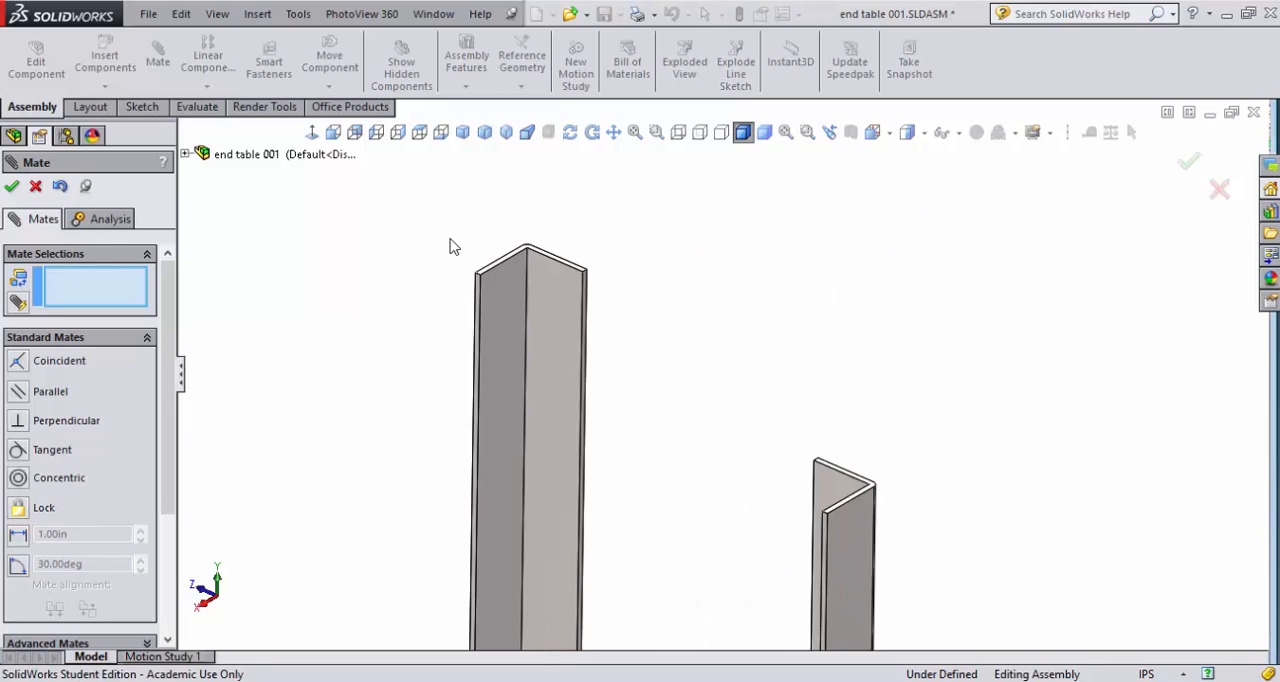
pyautogui.scroll(-4, 528, 262)
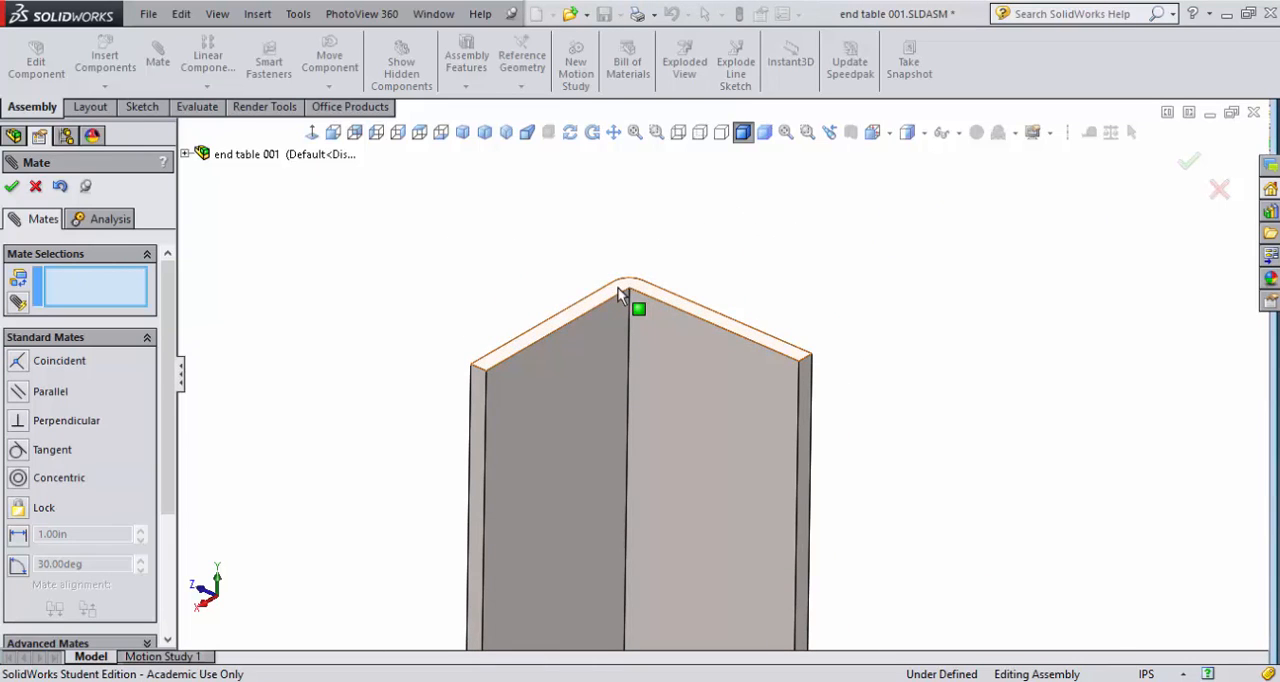
pyautogui.click(619, 295)
pyautogui.scroll(5, 723, 320)
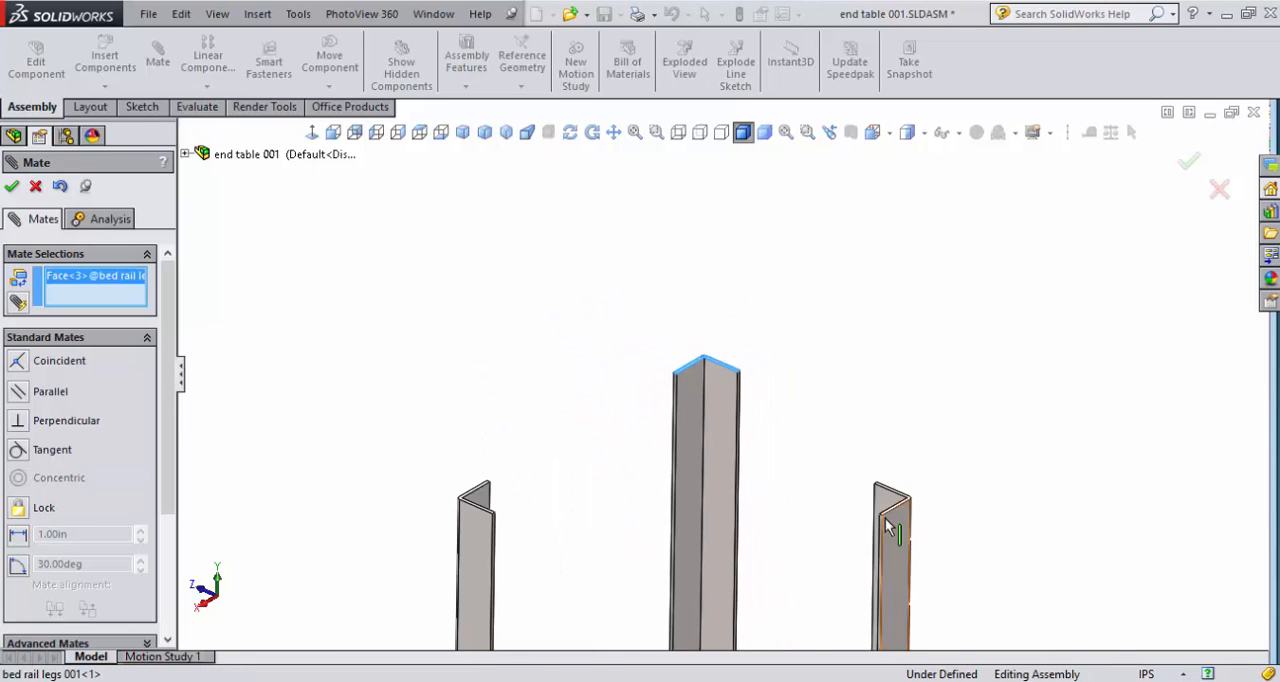
pyautogui.scroll(-5, 887, 515)
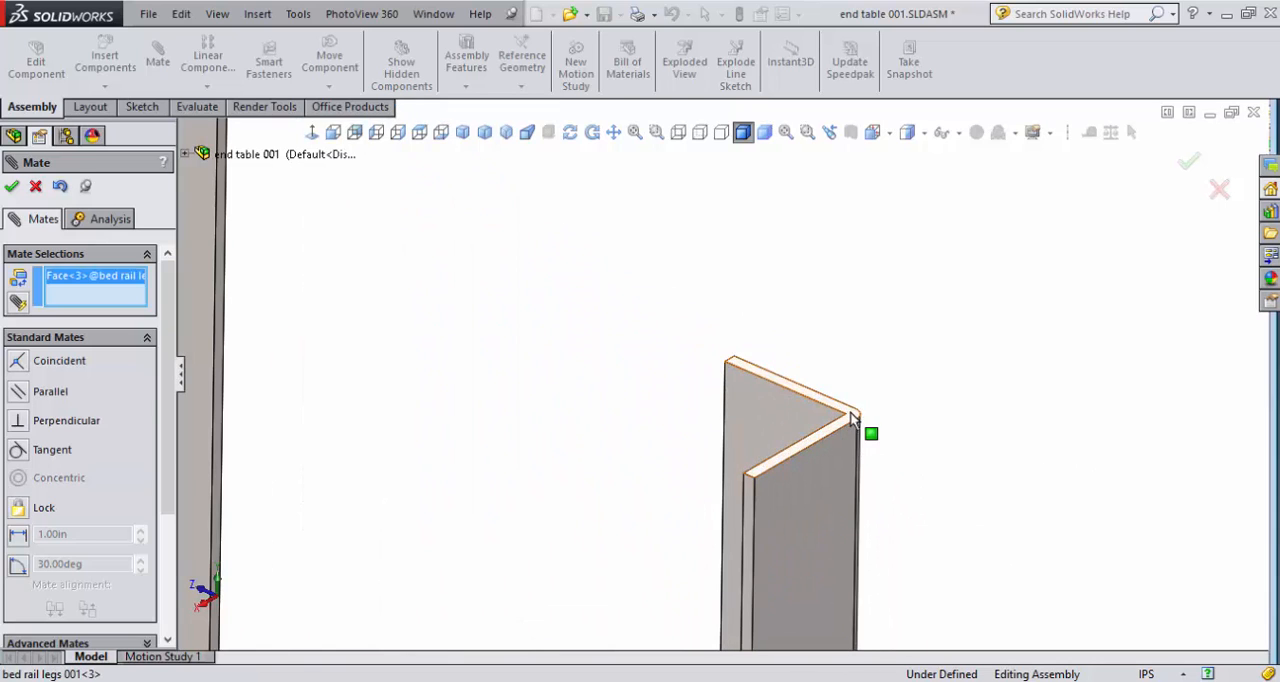
pyautogui.click(852, 418)
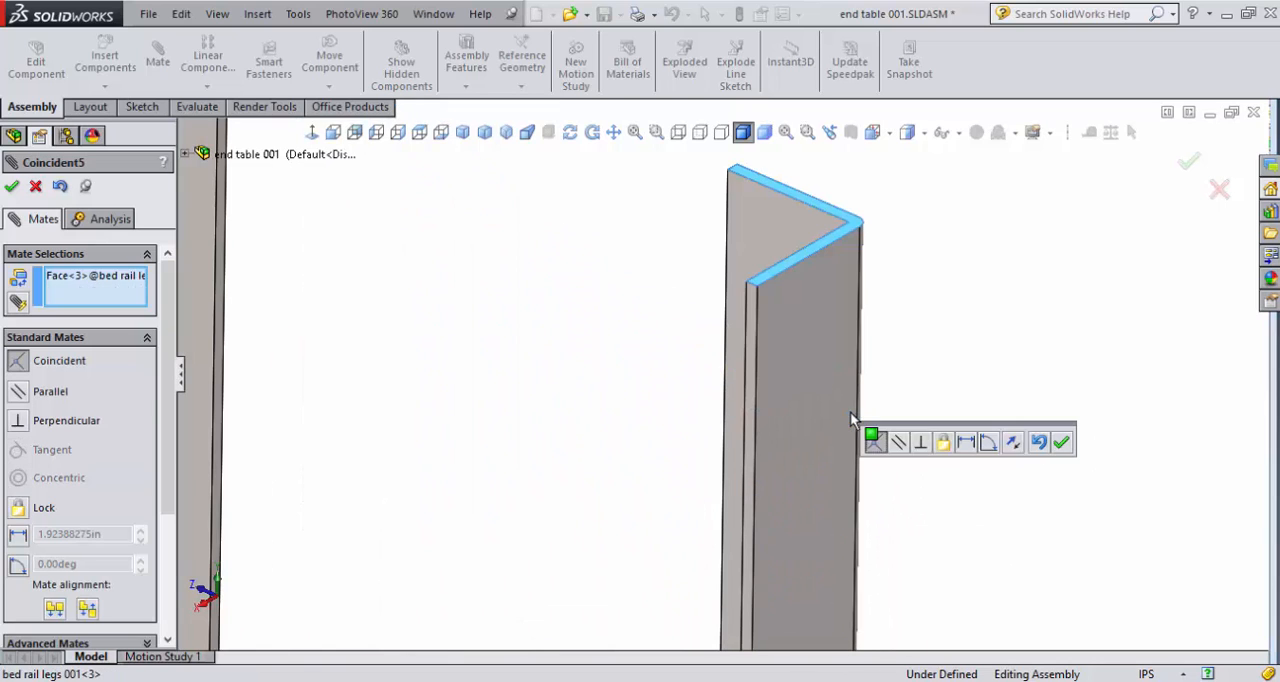
pyautogui.click(1061, 442)
# - Add a 12 in distance mate between the facing flange faces of the fixed leg and the third leg, and finish mating
pyautogui.moveTo(474, 380); pyautogui.dragTo(403, 241, button='middle')
pyautogui.click(403, 241)
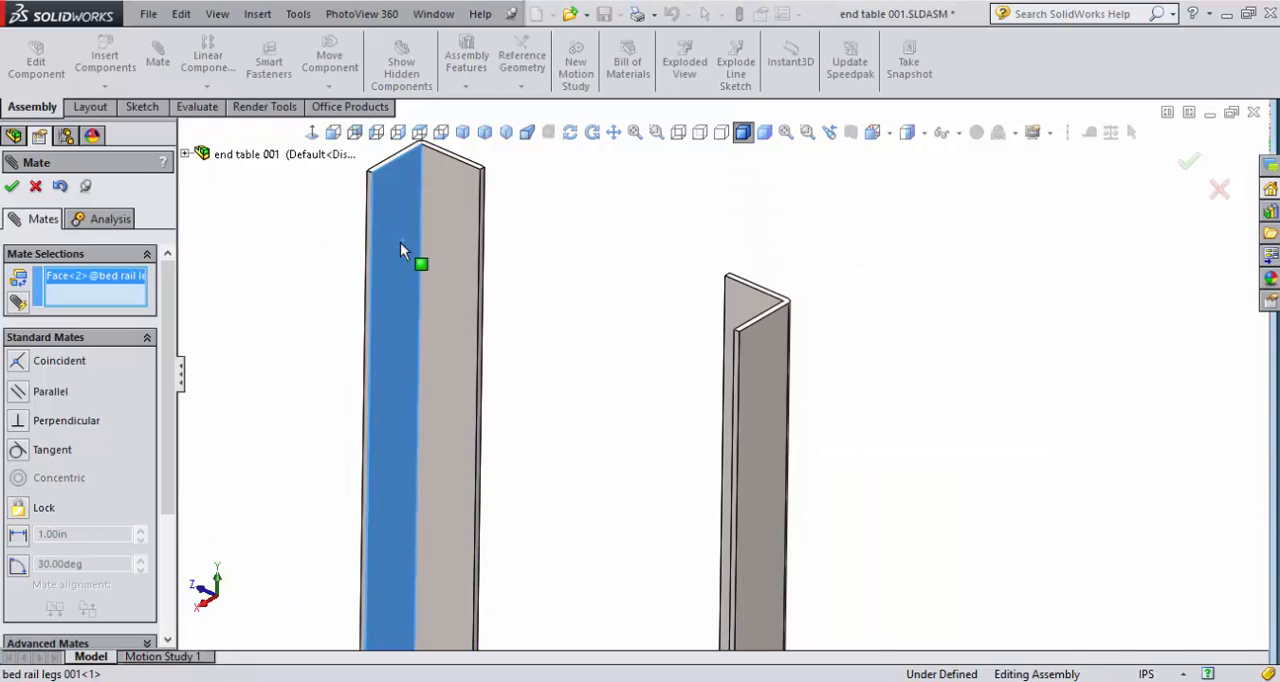
pyautogui.moveTo(666, 474); pyautogui.dragTo(725, 458, button='middle')
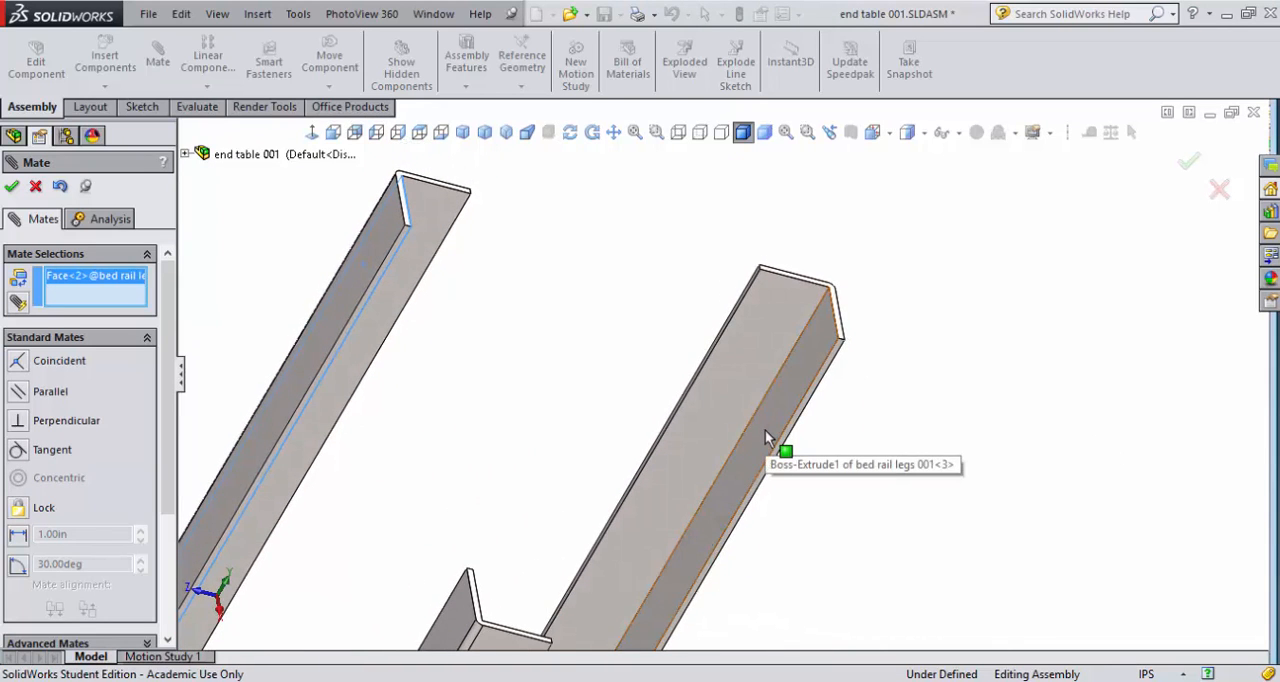
pyautogui.click(765, 430)
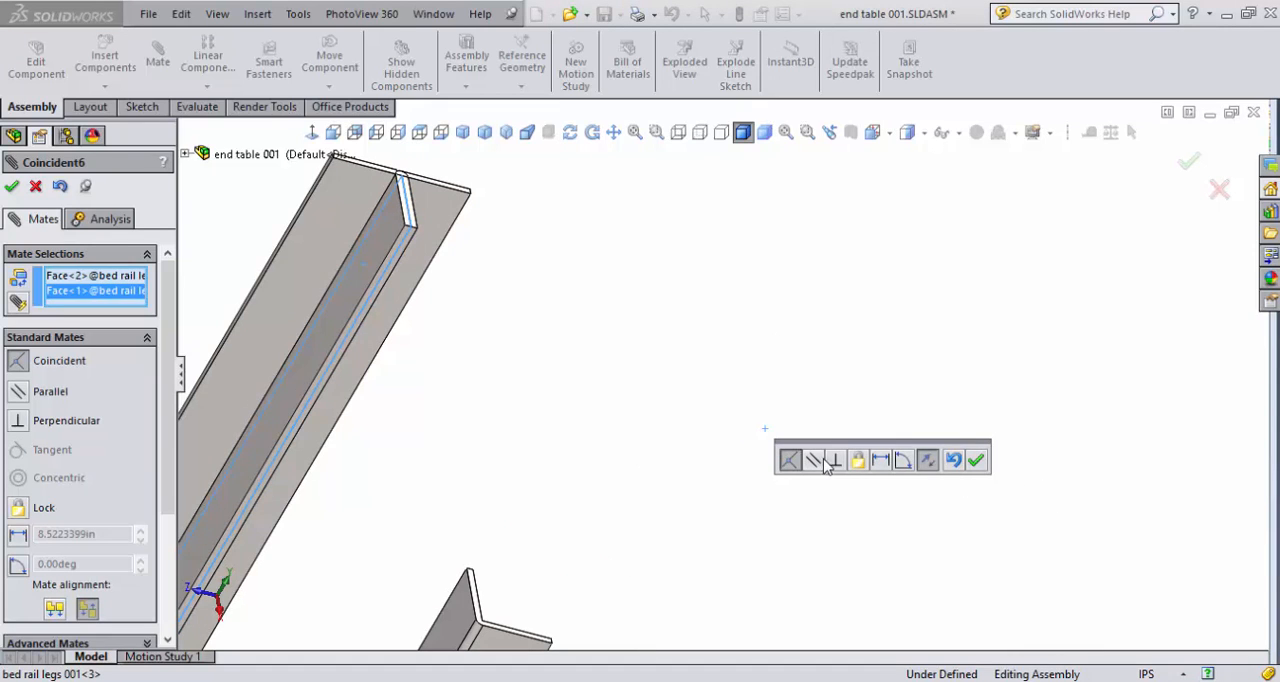
pyautogui.click(881, 460)
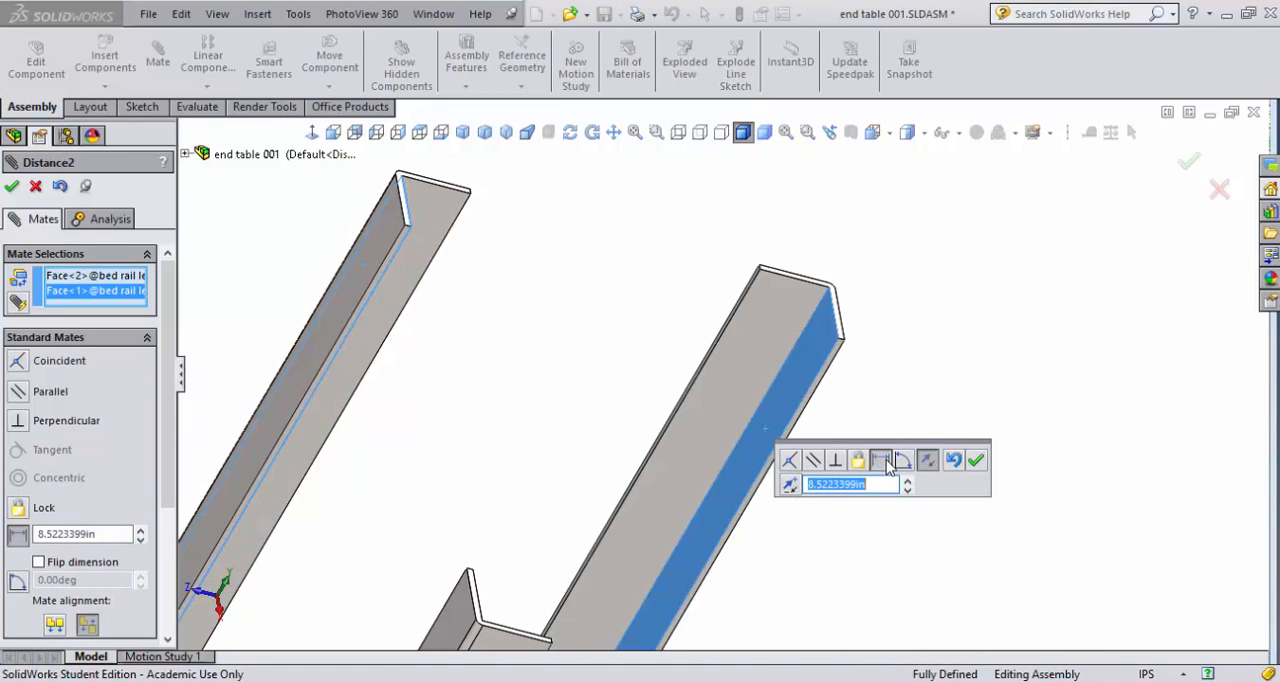
pyautogui.write('12')
pyautogui.press('Return')
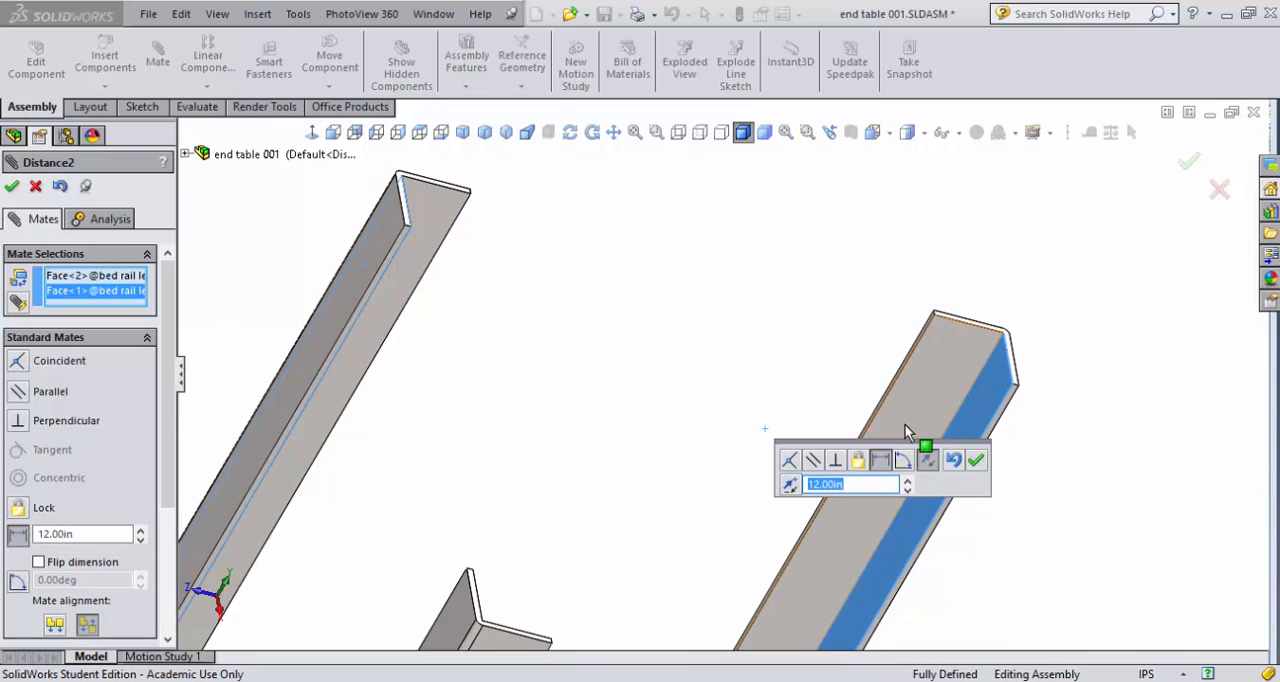
pyautogui.click(977, 461)
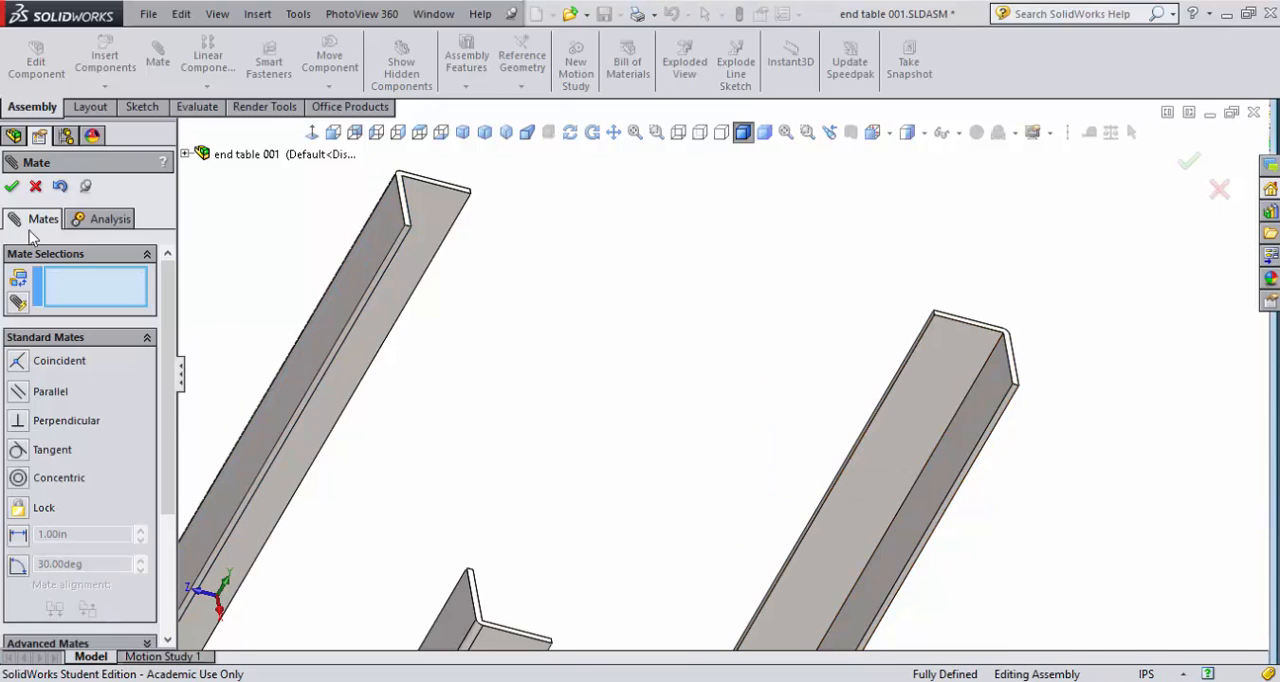
pyautogui.click(12, 188)
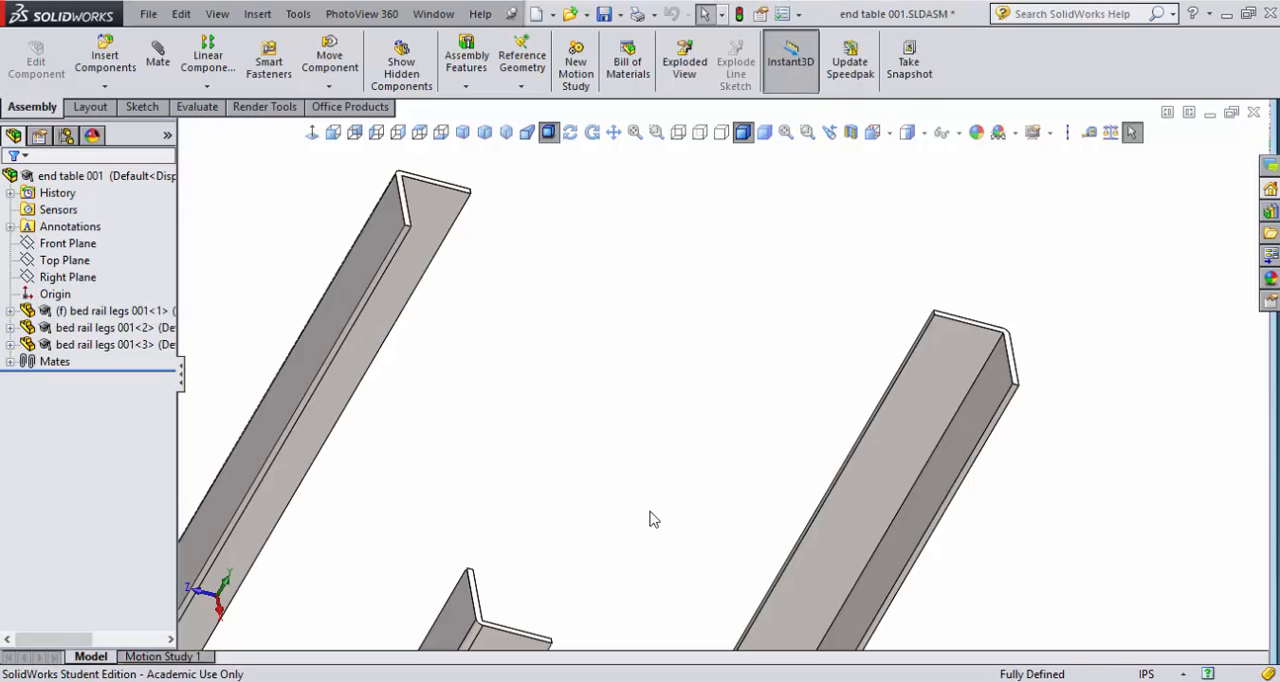
# - Check the arrangement of the three legs in the isometric and dimetric views
pyautogui.hotkey('ctrl', '7')
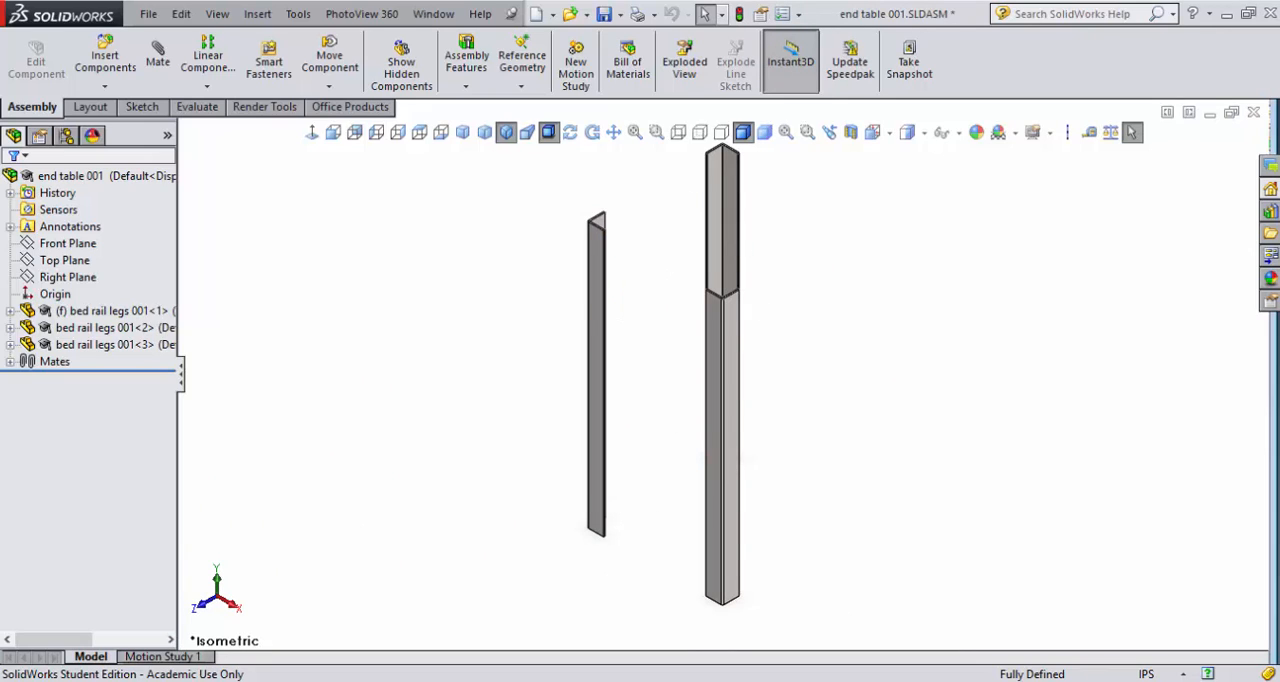
pyautogui.click(485, 133)
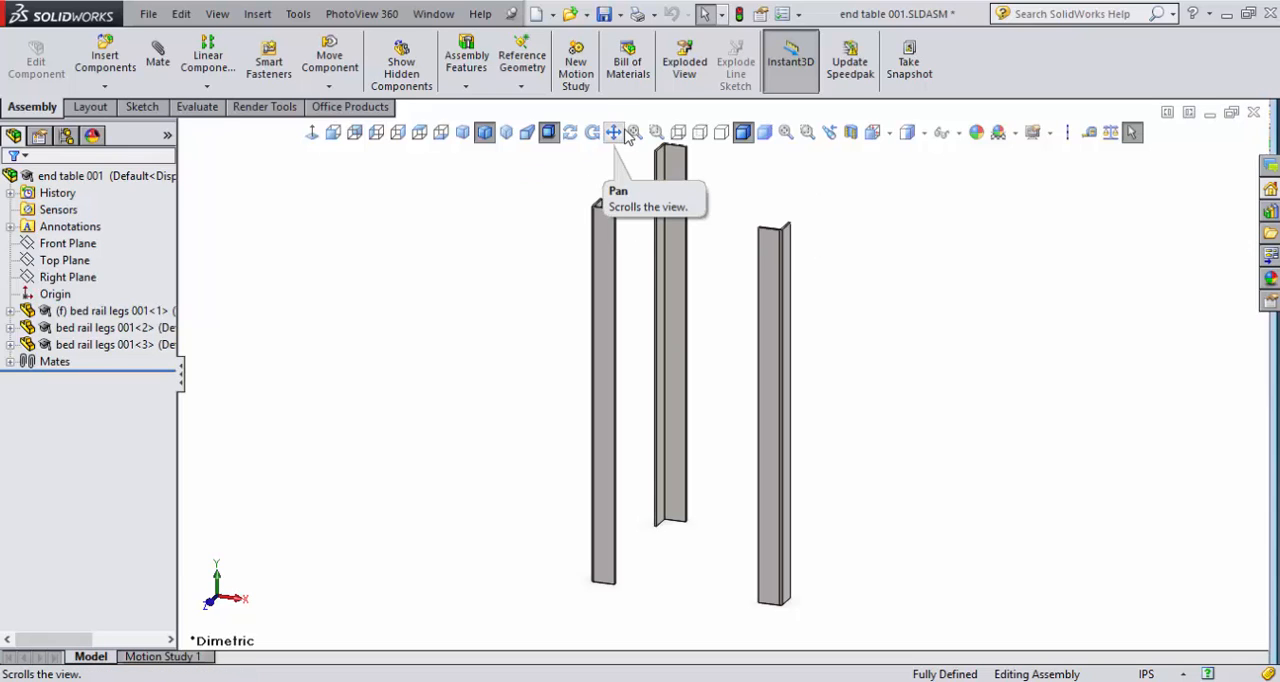
pyautogui.click(891, 136)
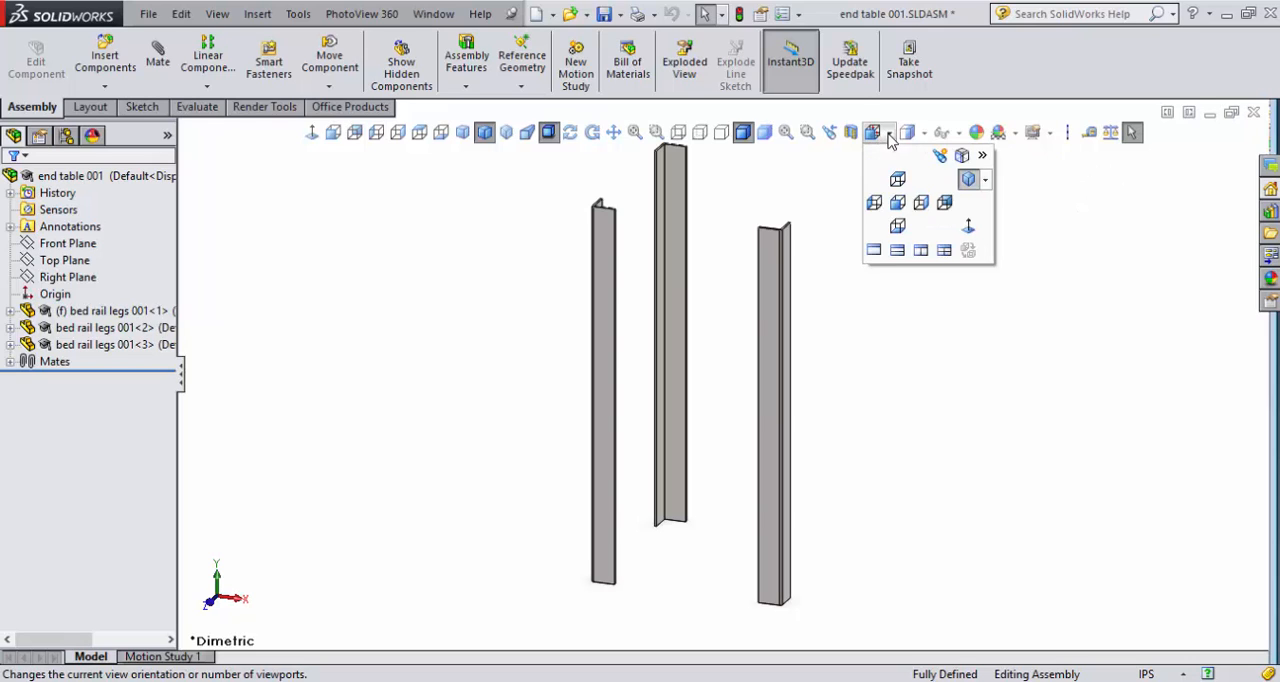
pyautogui.click(906, 136)
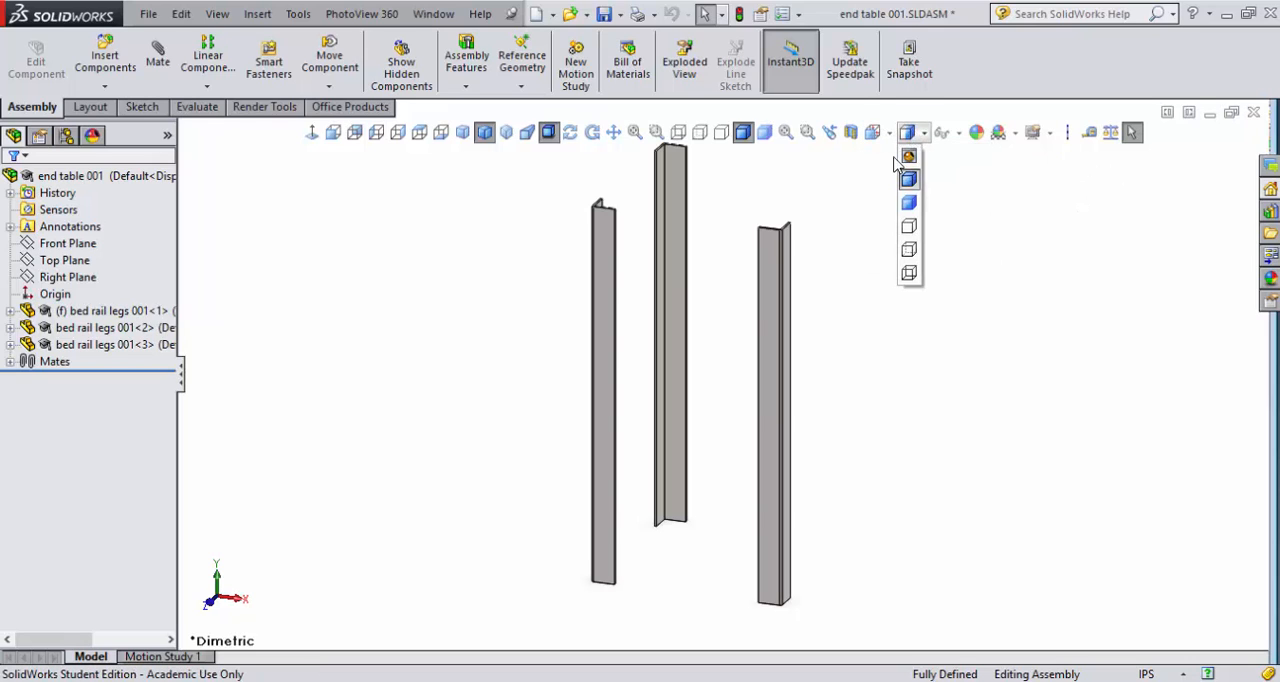
pyautogui.click(873, 133)
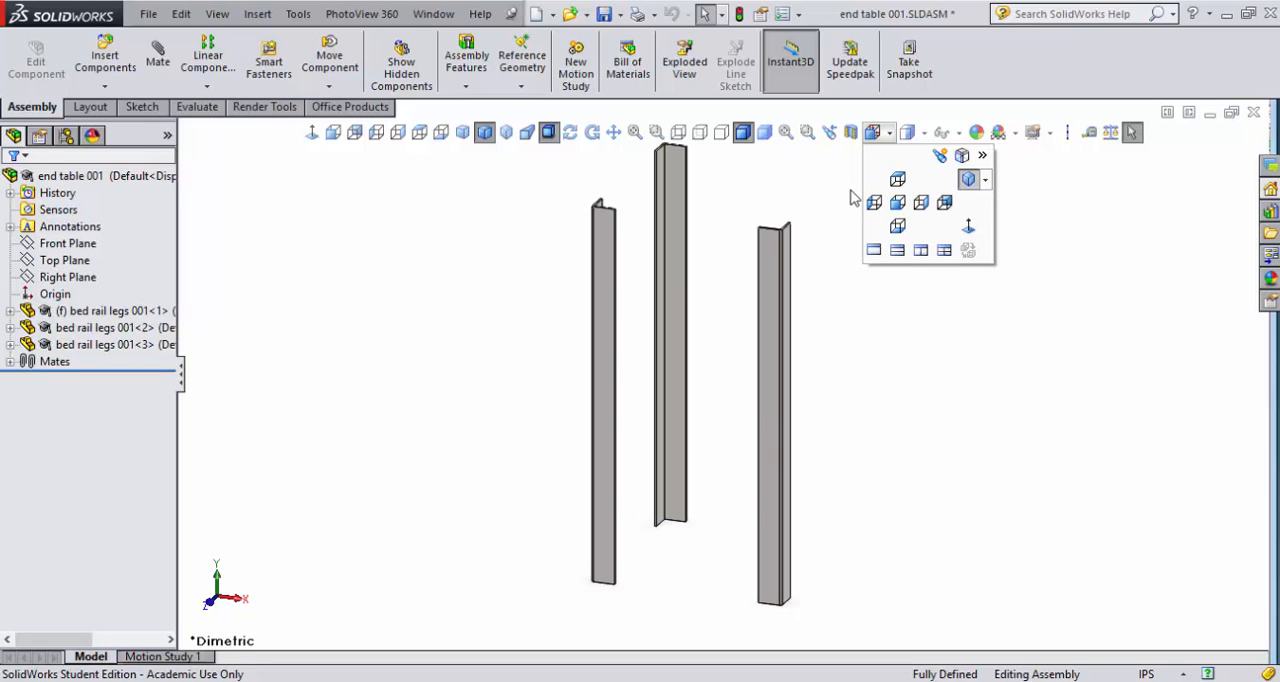
pyautogui.click(820, 184)
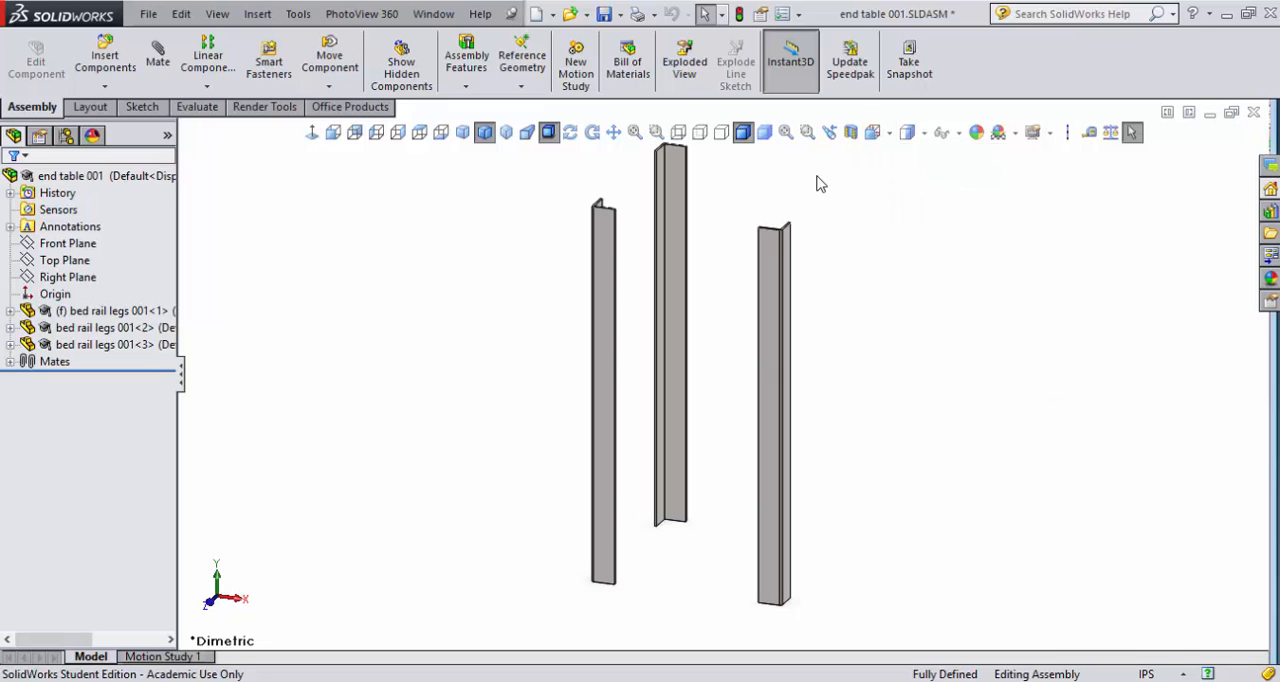
# - Insert a fourth copy of bed rail legs 001 beside the three mated legs
pyautogui.click(105, 62)
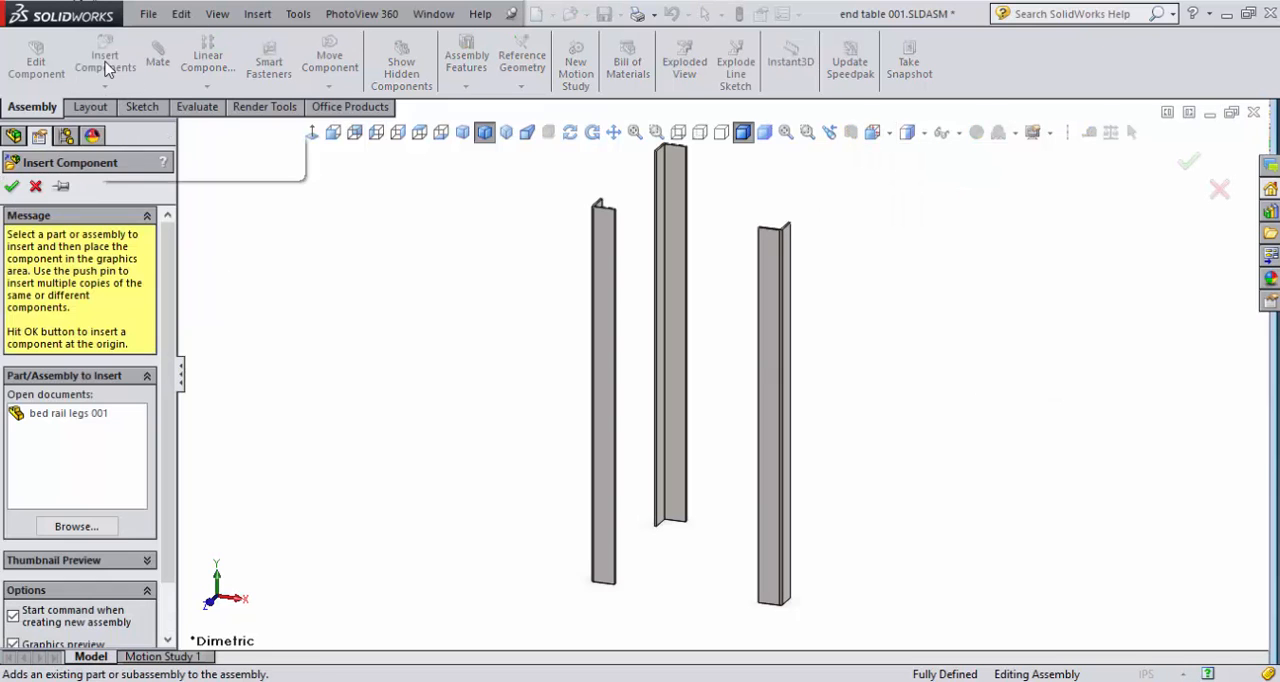
pyautogui.click(62, 414)
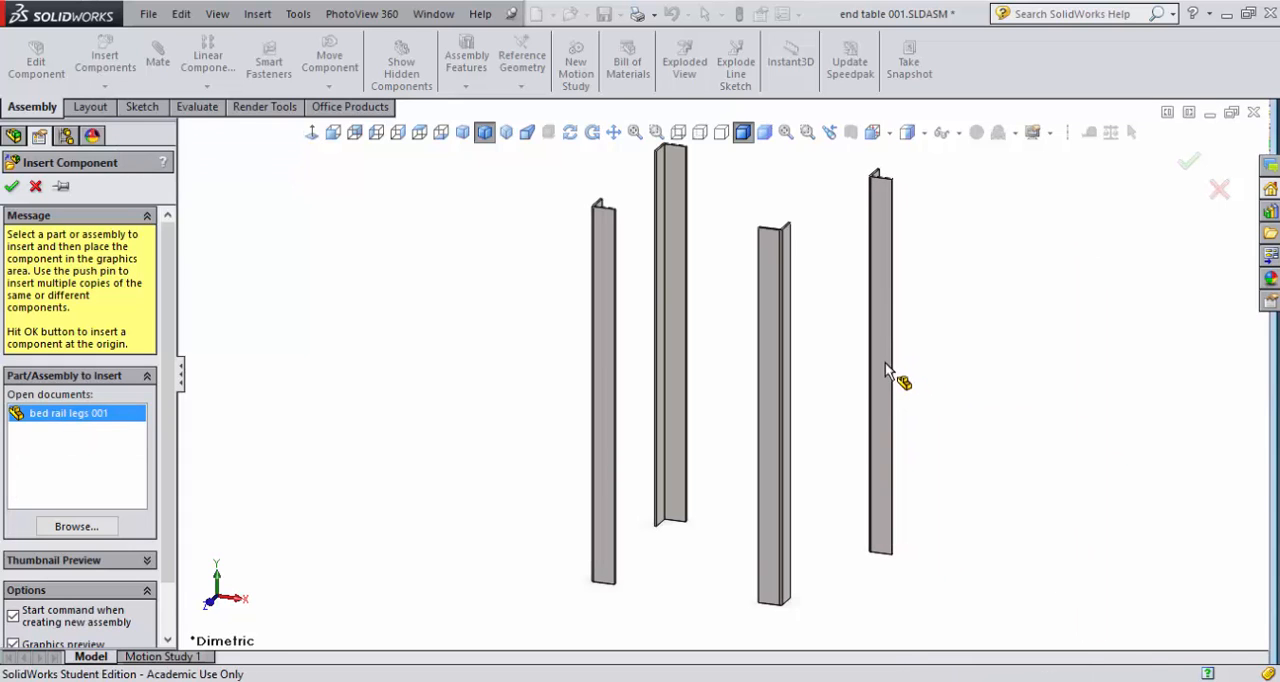
pyautogui.click(885, 364)
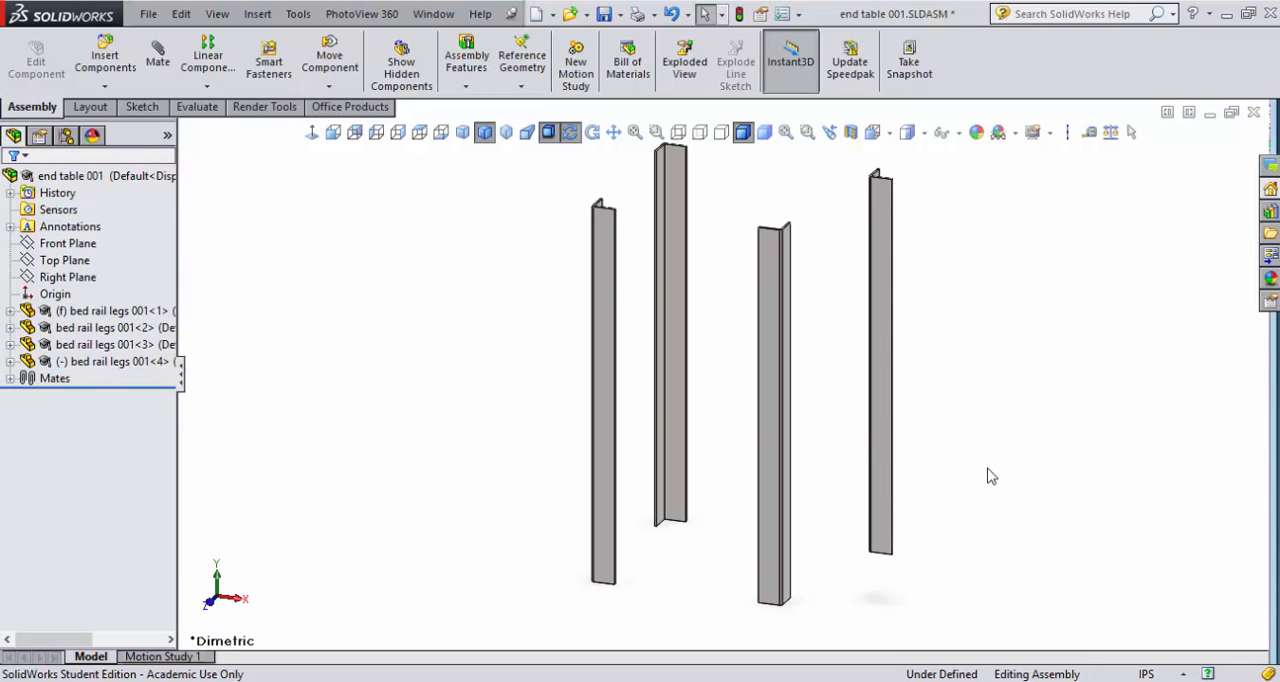
# - Add a coincident mate between the outer flange faces of the second and fourth legs, with the mate alignment flipped
pyautogui.moveTo(990, 476); pyautogui.dragTo(946, 503, button='middle')
pyautogui.scroll(-5, 700, 318)
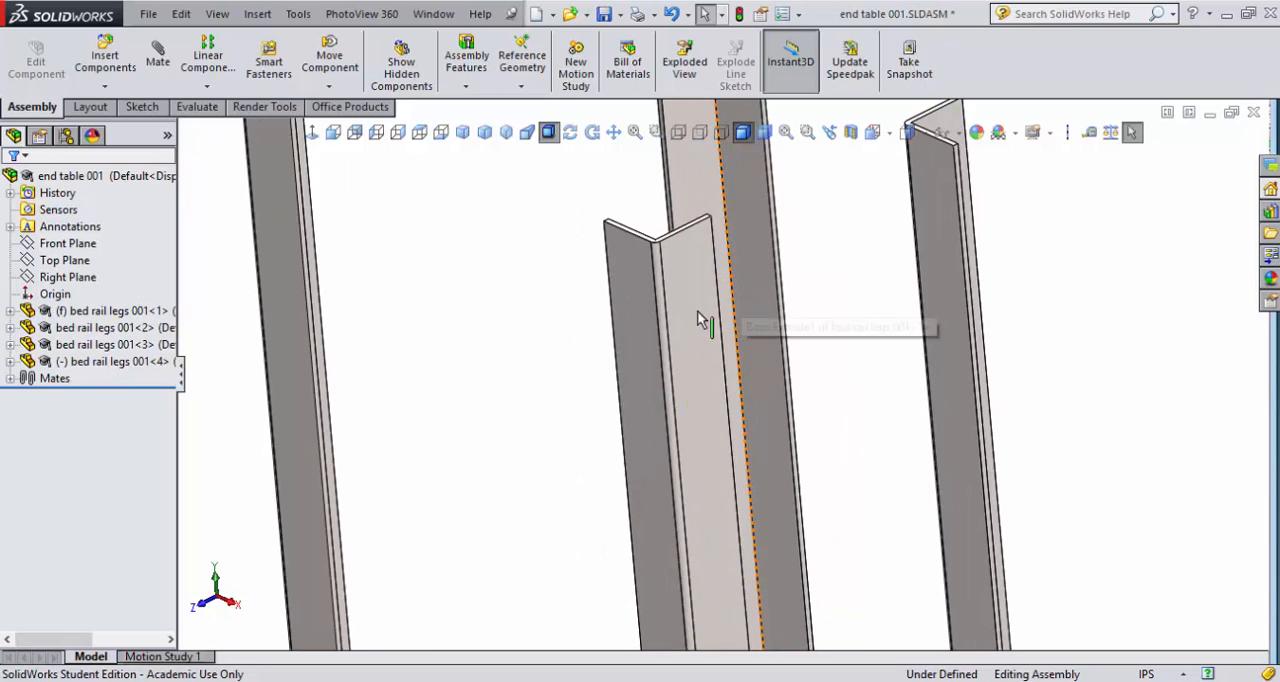
pyautogui.click(700, 303)
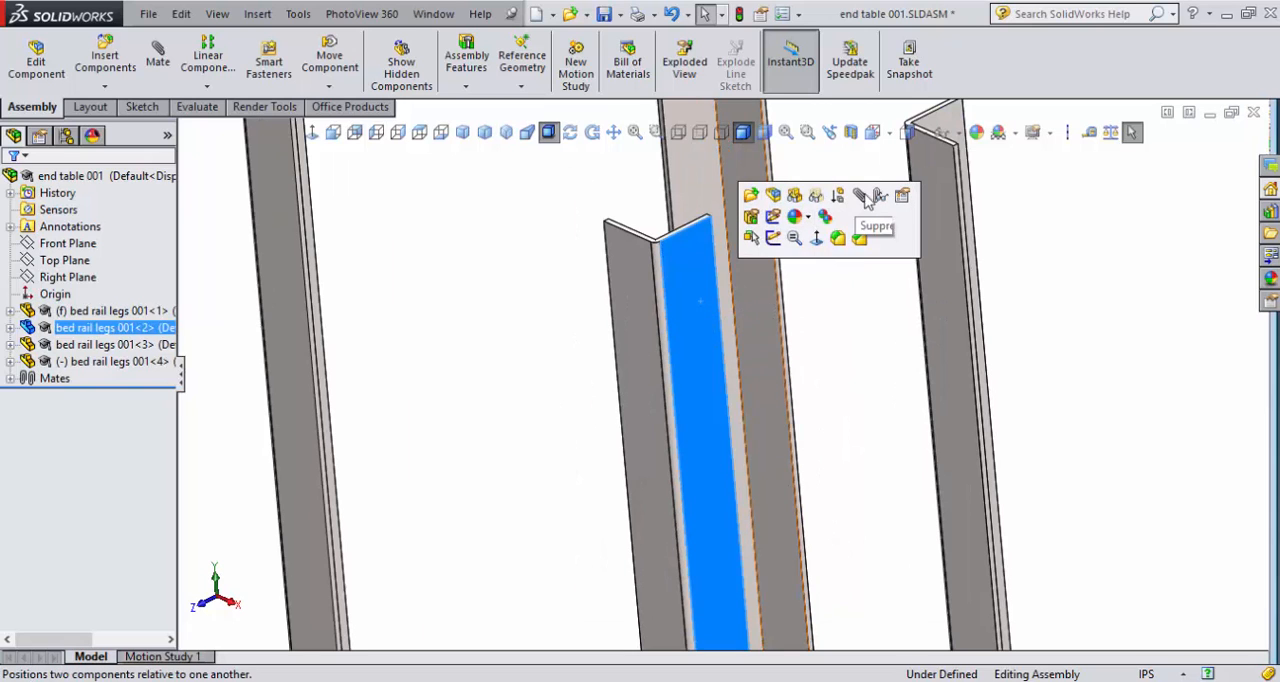
pyautogui.click(860, 236)
pyautogui.moveTo(911, 343); pyautogui.dragTo(983, 198, button='middle')
pyautogui.click(983, 198)
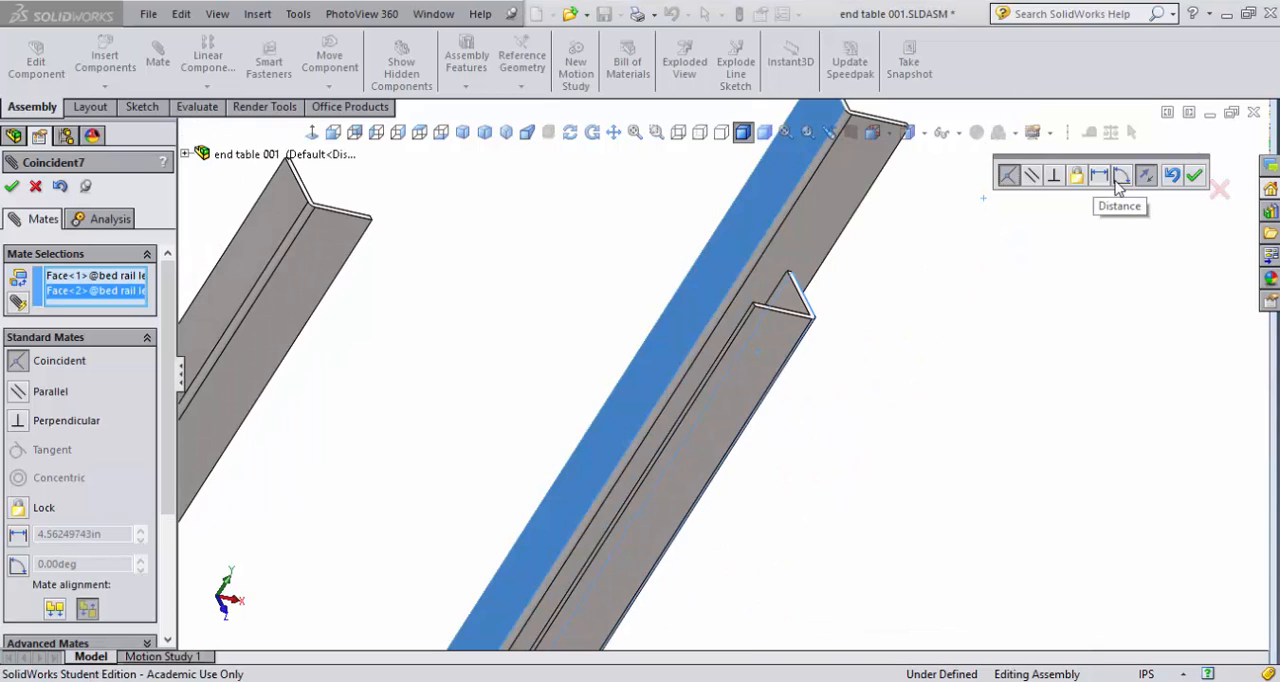
pyautogui.click(1145, 178)
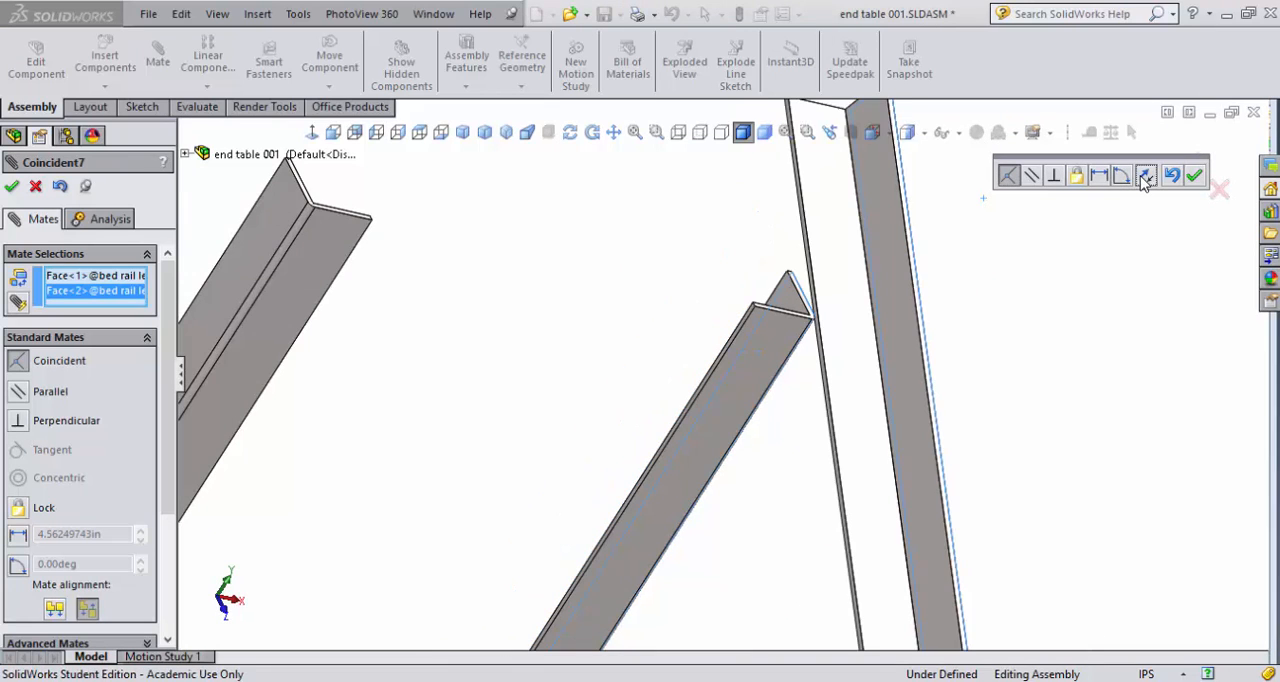
pyautogui.moveTo(966, 393); pyautogui.dragTo(908, 391, button='middle')
pyautogui.scroll(5, 848, 400)
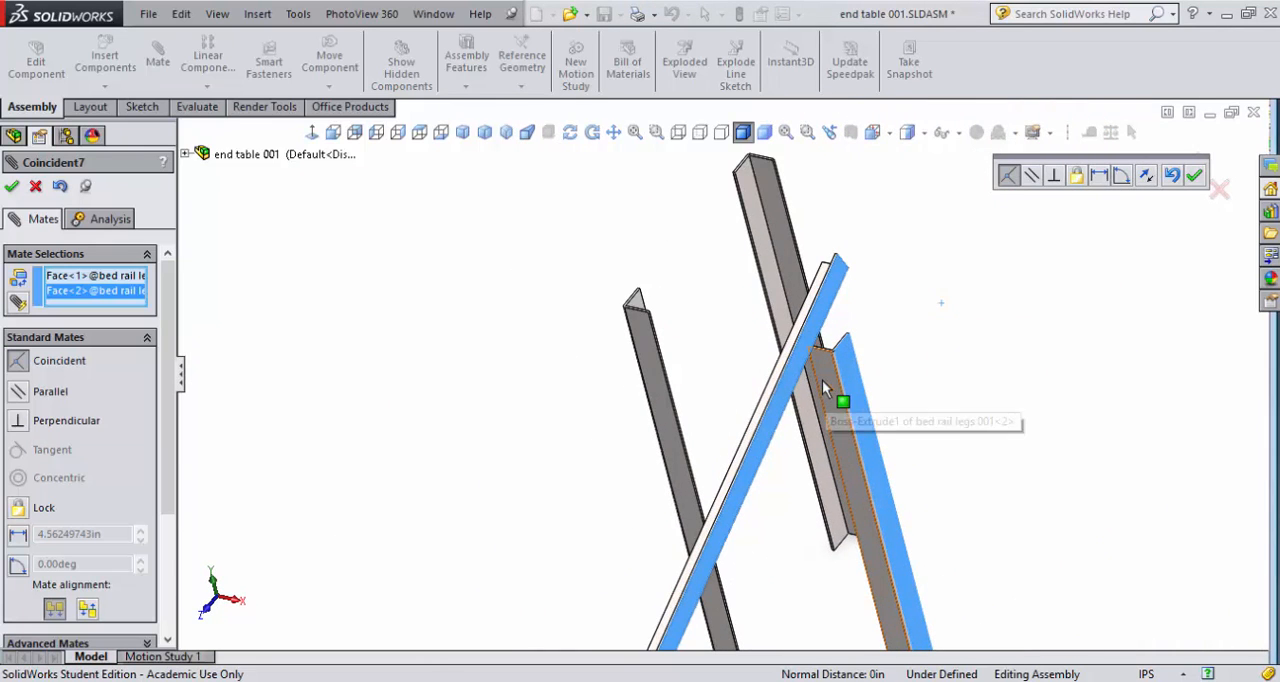
pyautogui.moveTo(822, 380); pyautogui.dragTo(826, 449, button='middle')
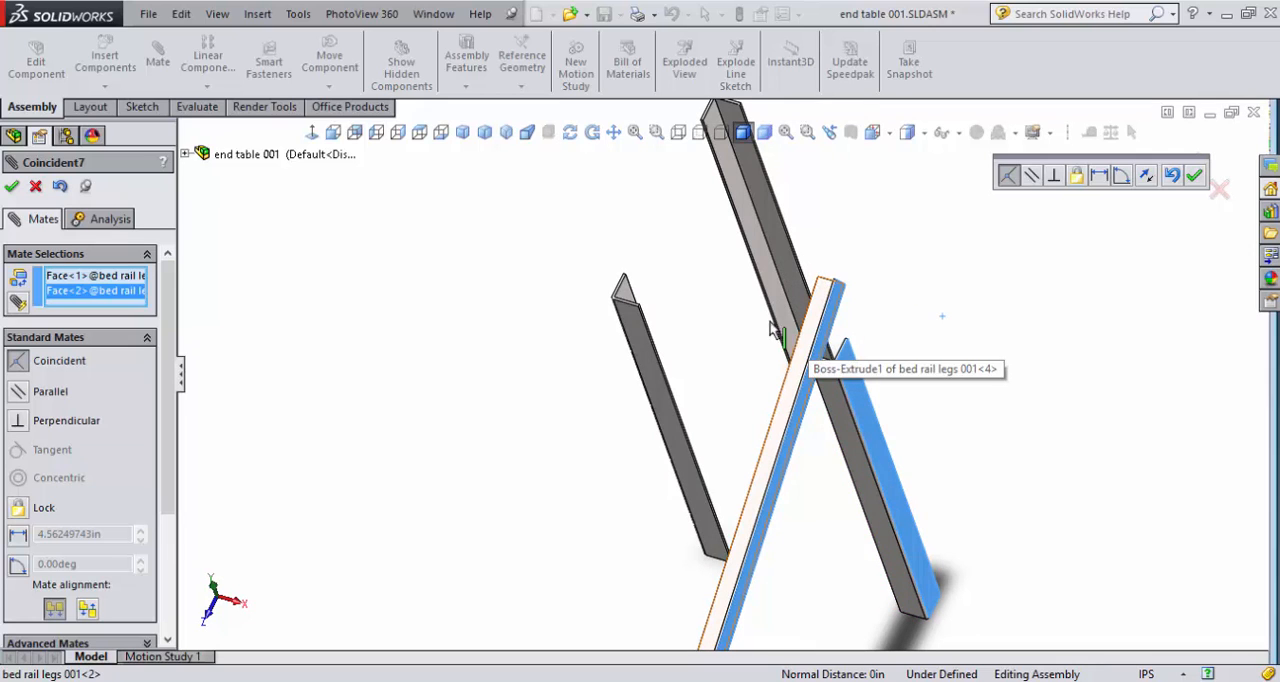
pyautogui.click(1194, 175)
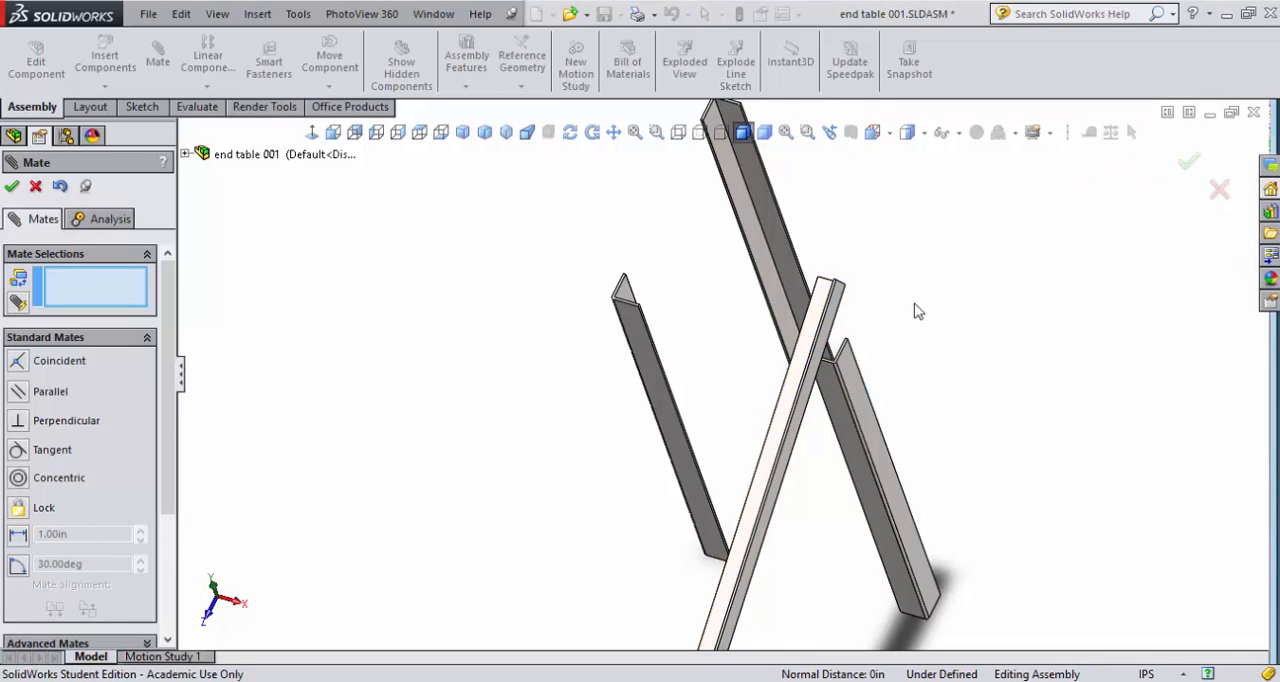
# - Try a 12 in distance mate between flange faces of the fourth and second legs with flipped alignment, and finish mating
pyautogui.click(834, 327)
pyautogui.moveTo(832, 418)
pyautogui.mouseDown(button='middle')
pyautogui.moveTo(751, 423)
pyautogui.moveTo(714, 480)
pyautogui.moveTo(735, 572)
pyautogui.moveTo(835, 401)
pyautogui.mouseUp(button='middle')
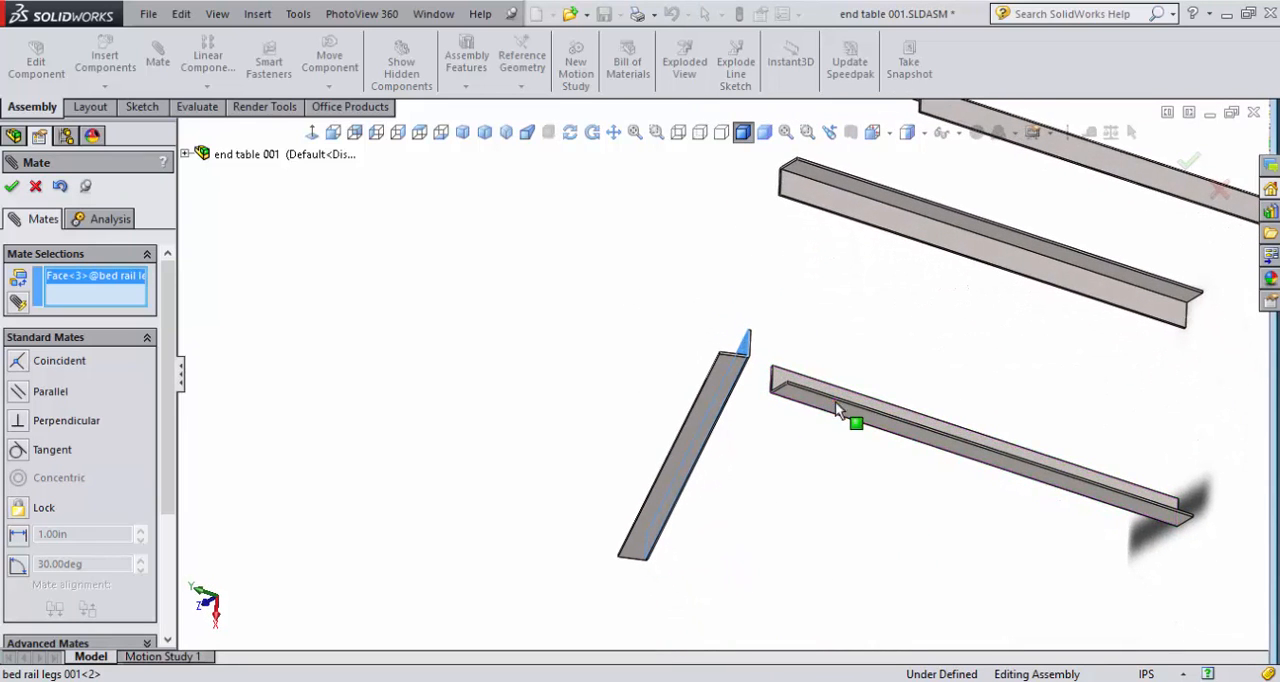
pyautogui.click(784, 376)
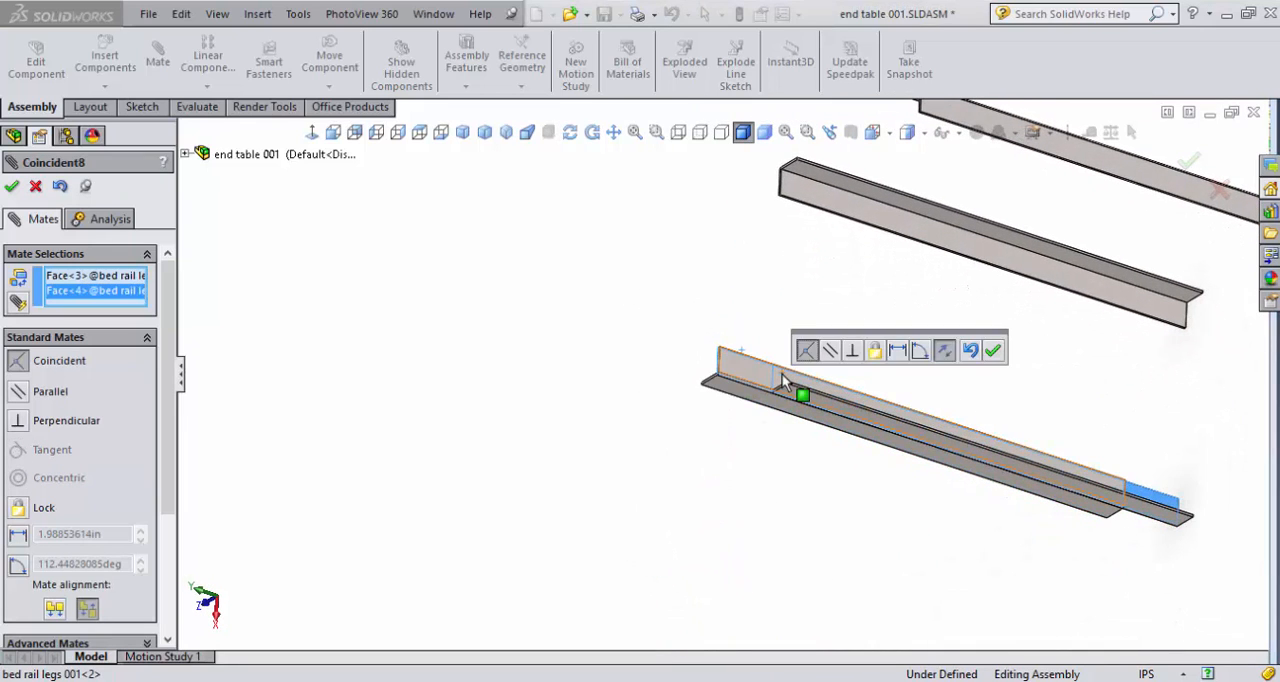
pyautogui.click(896, 351)
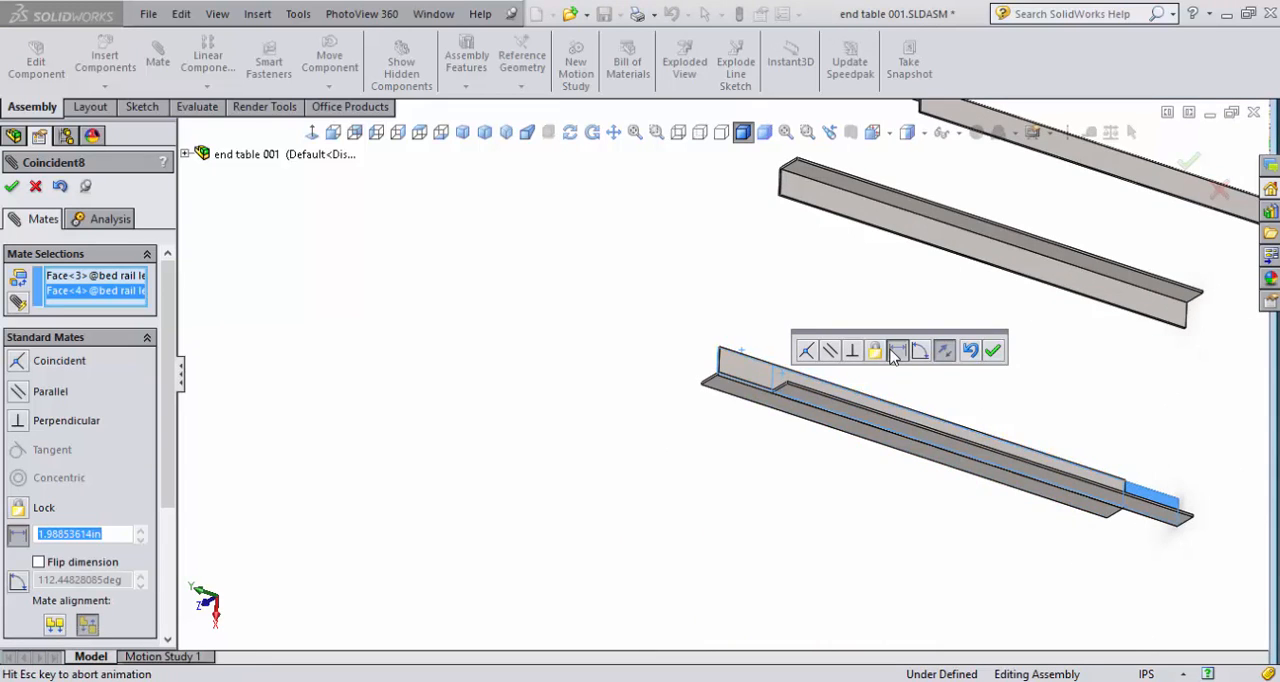
pyautogui.write('12')
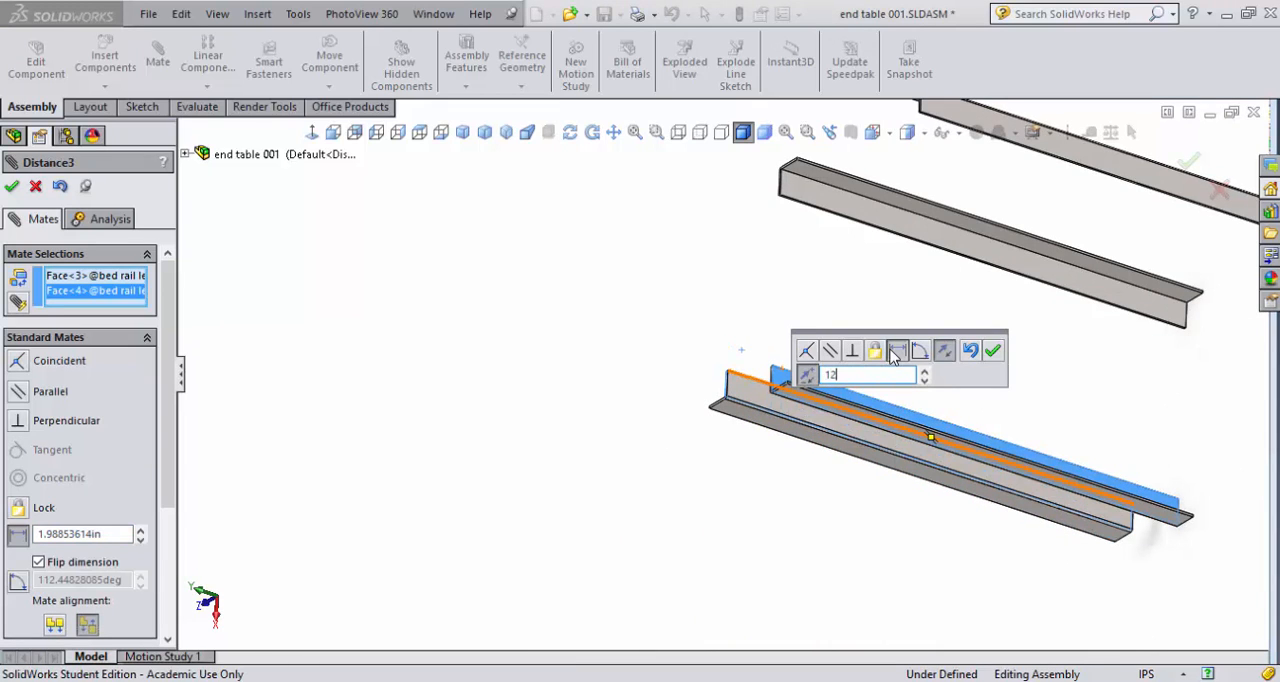
pyautogui.press('Return')
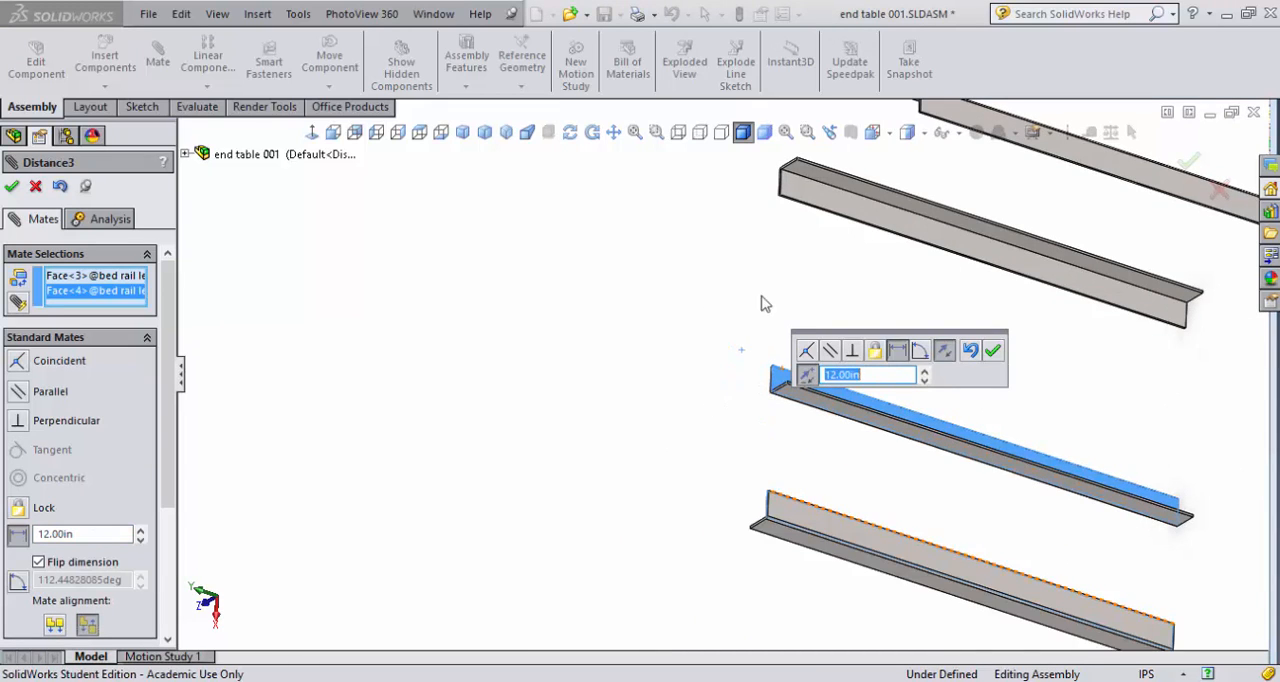
pyautogui.moveTo(763, 288); pyautogui.dragTo(862, 164, button='middle')
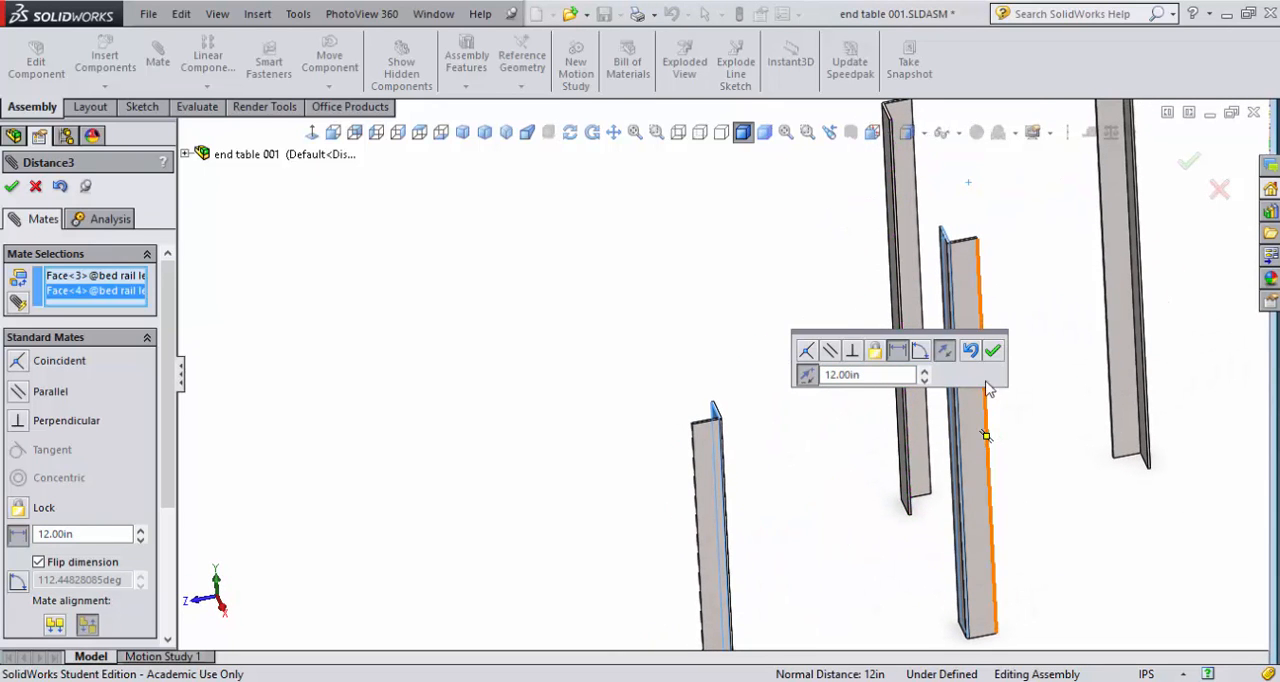
pyautogui.click(945, 359)
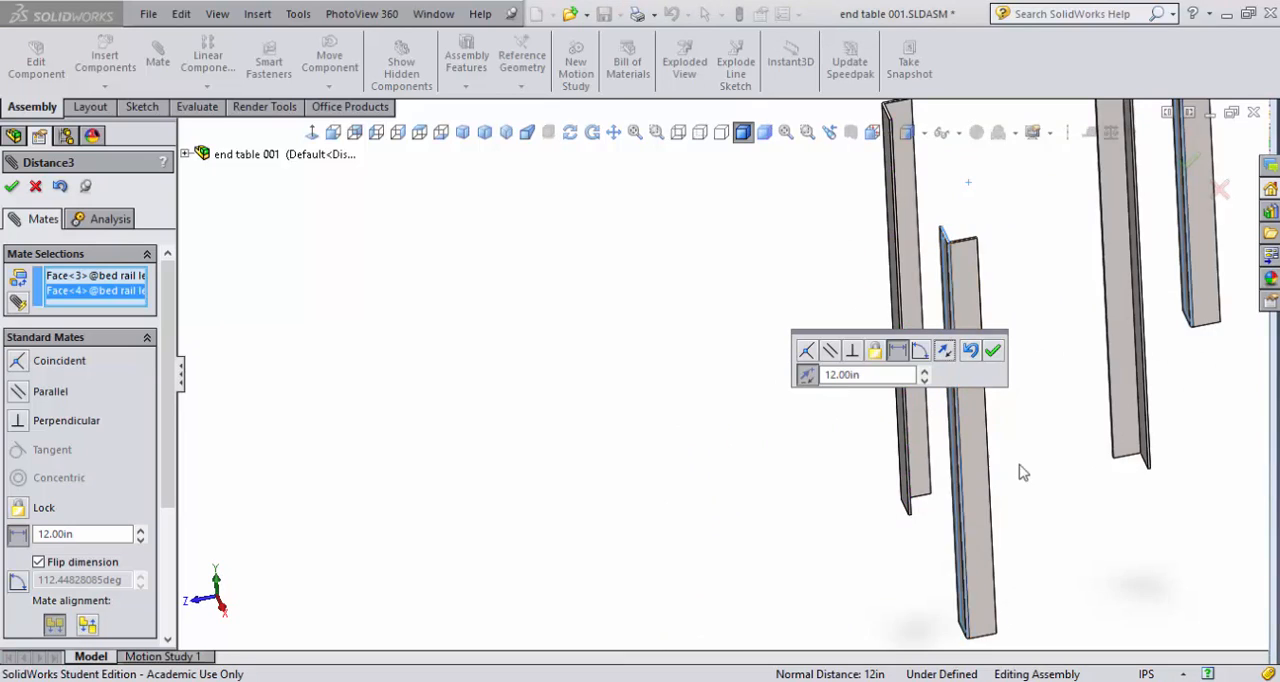
pyautogui.scroll(4, 1010, 458)
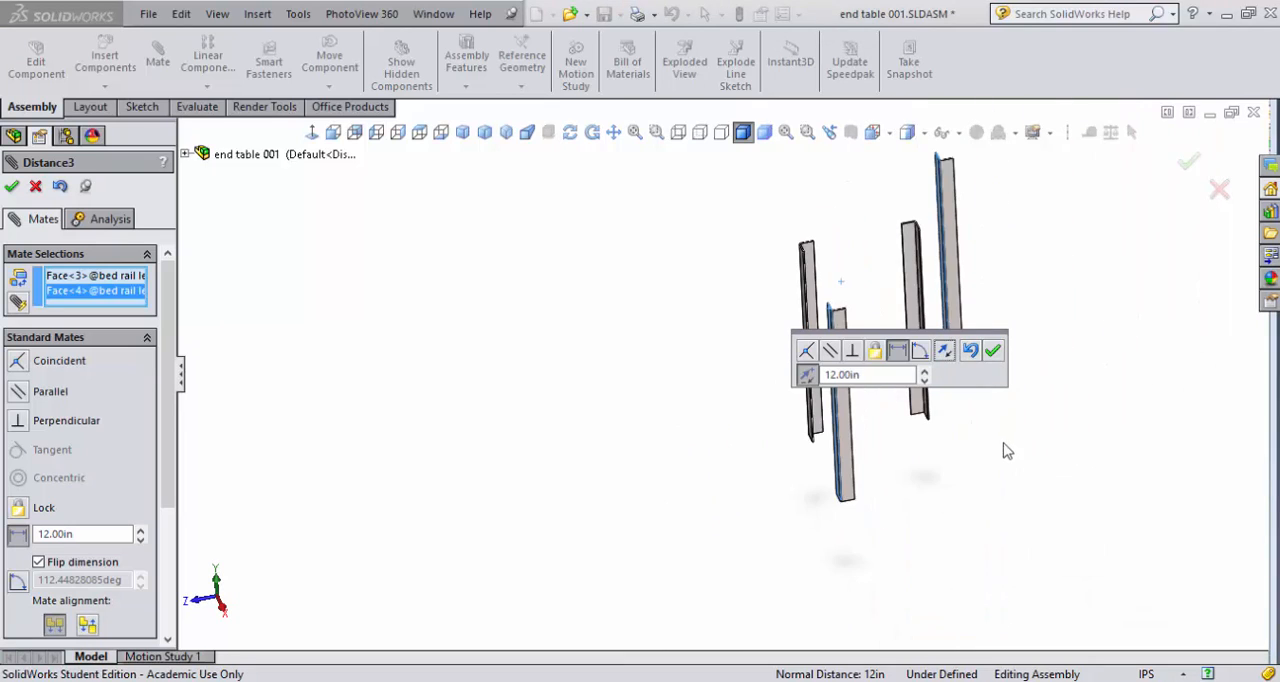
pyautogui.click(993, 351)
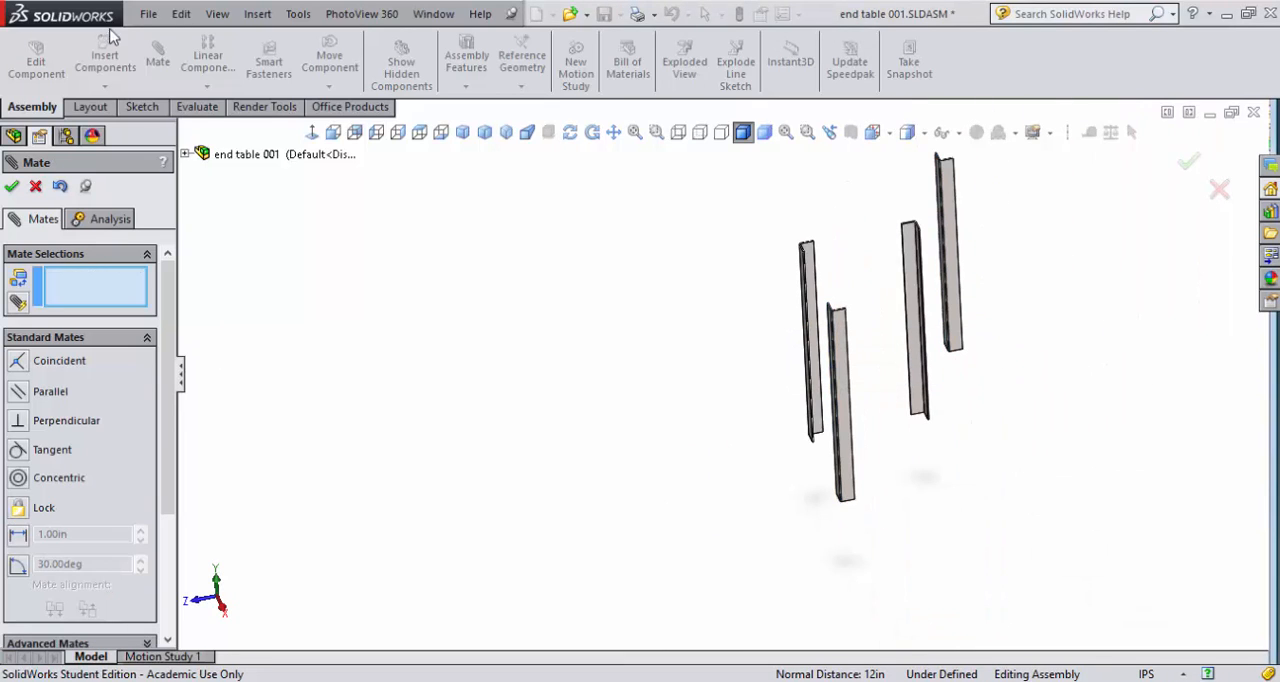
pyautogui.click(36, 188)
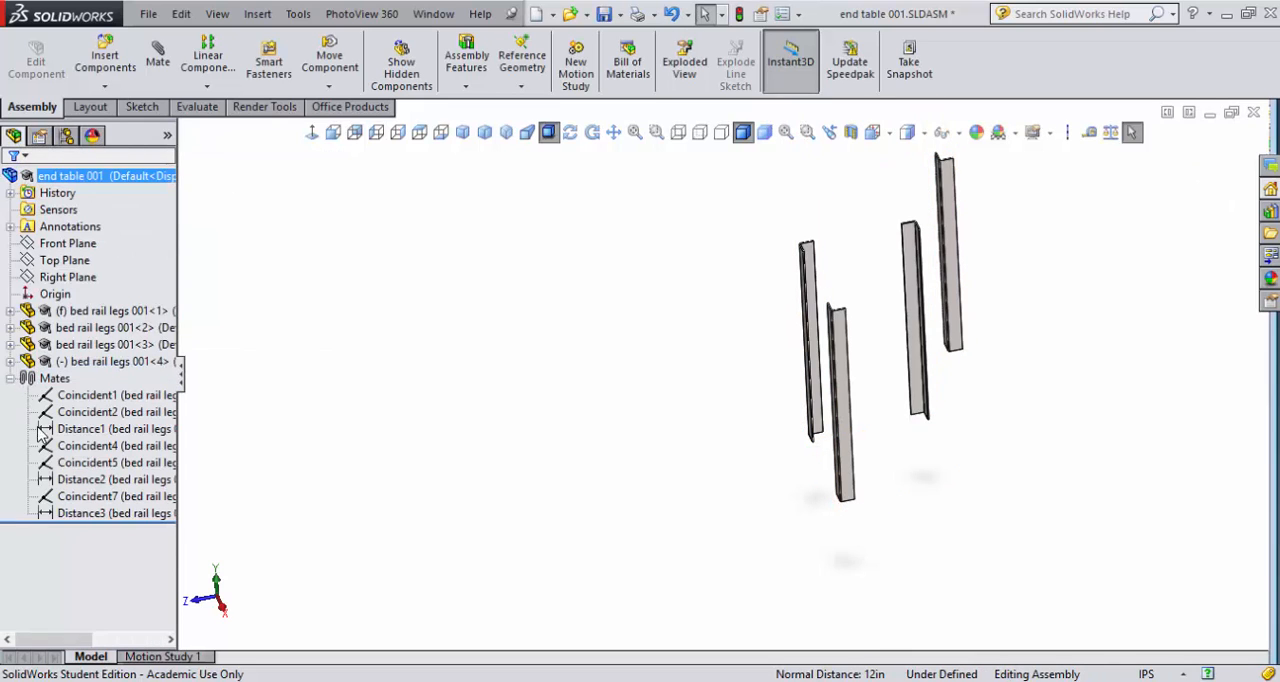
# - Delete the 12 in distance mate between the fourth and second legs
pyautogui.click(143, 515)
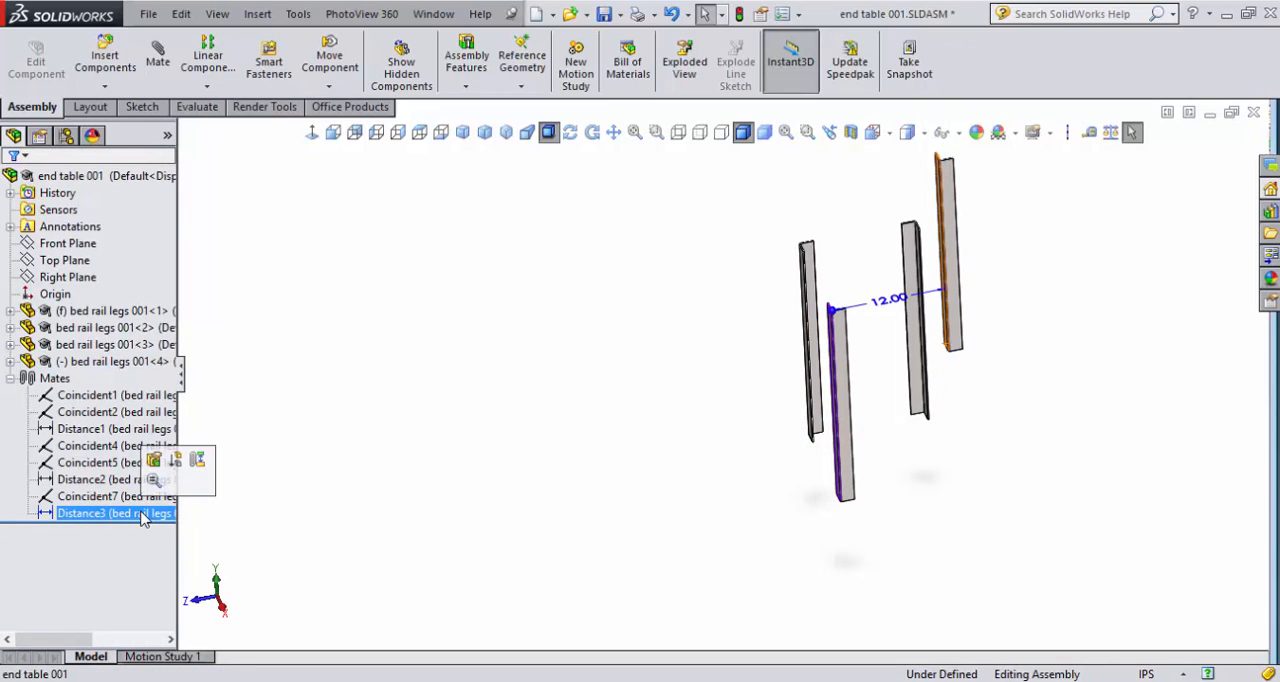
pyautogui.rightClick(143, 515)
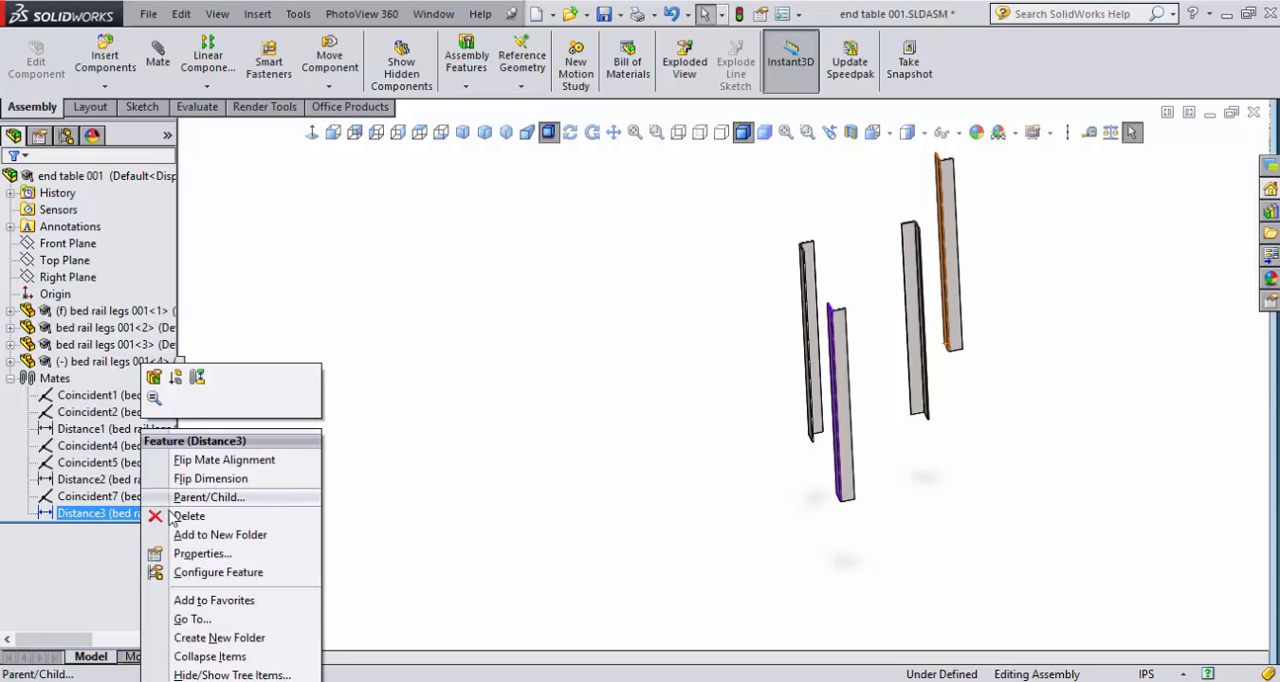
pyautogui.click(190, 514)
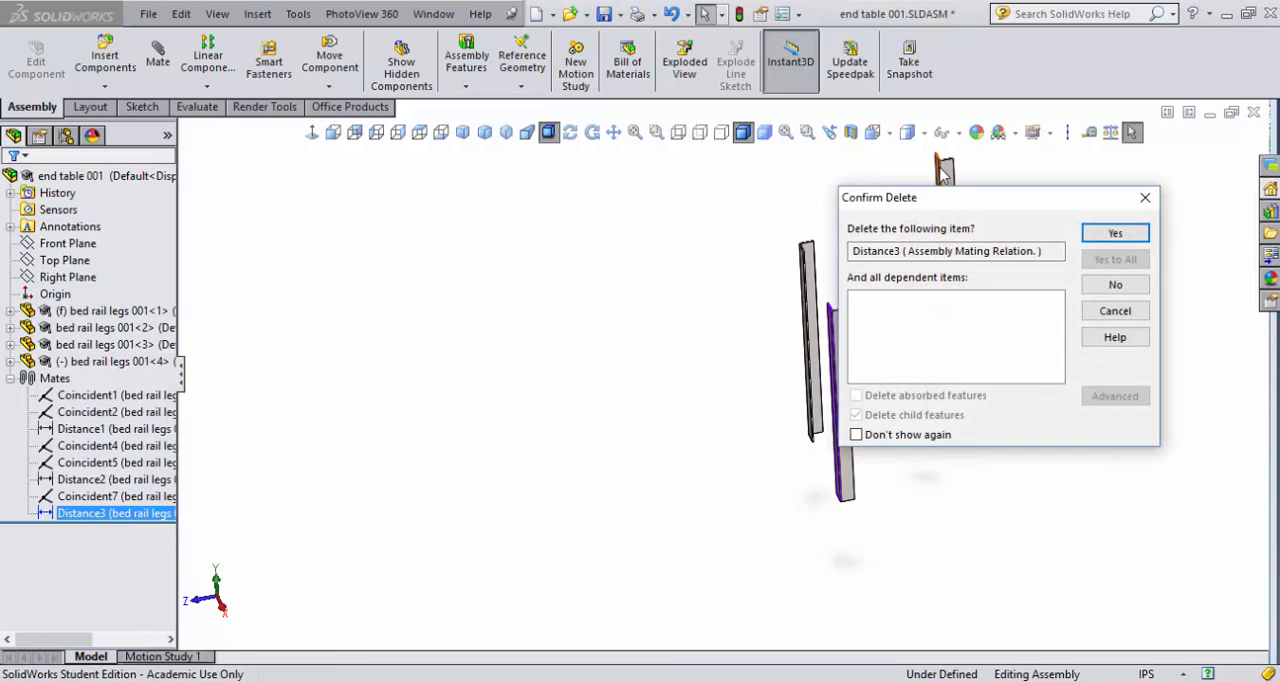
pyautogui.click(1115, 233)
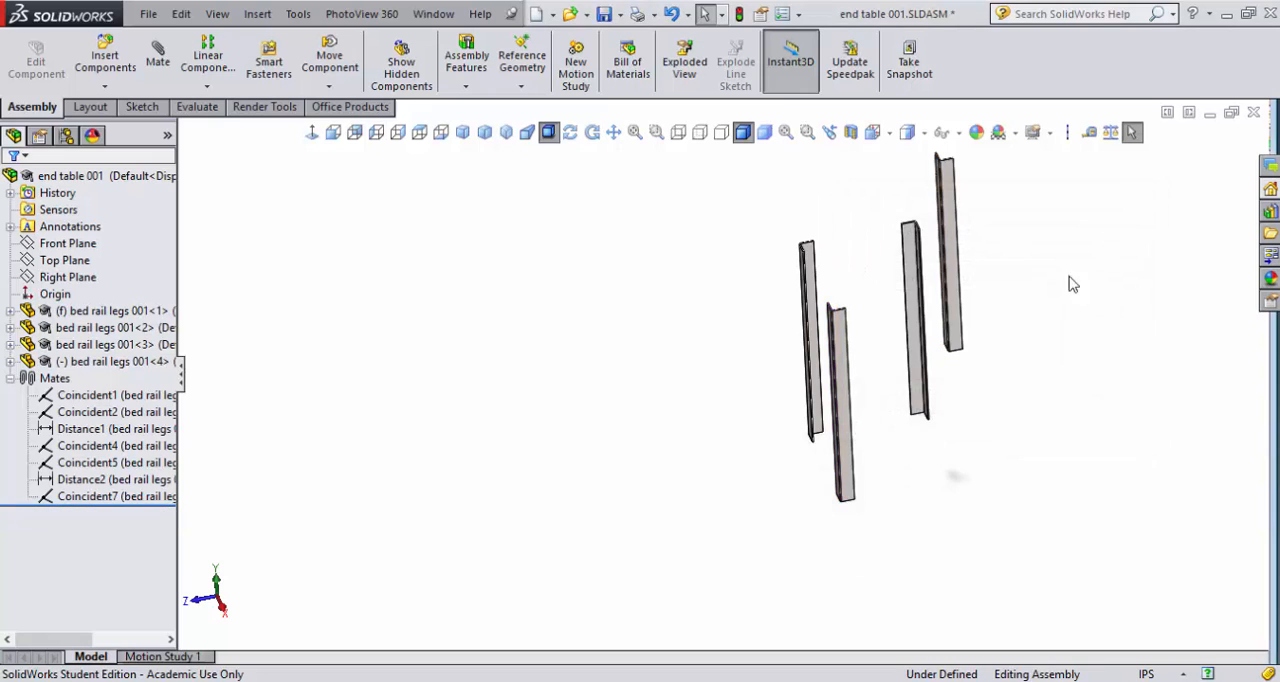
# - Examine the leg layout from the bottom view, checking the 12 in distance mate and the fourth leg's coincident mate
pyautogui.press('f')
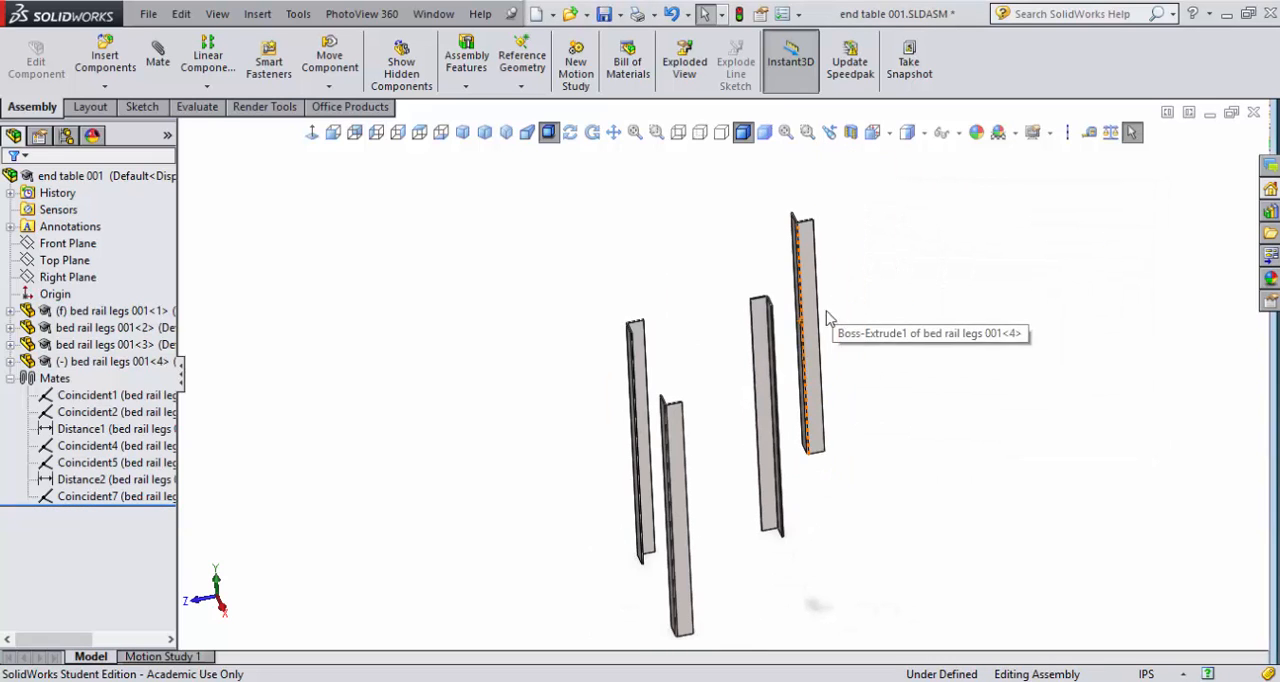
pyautogui.hotkey('ctrl', '6')
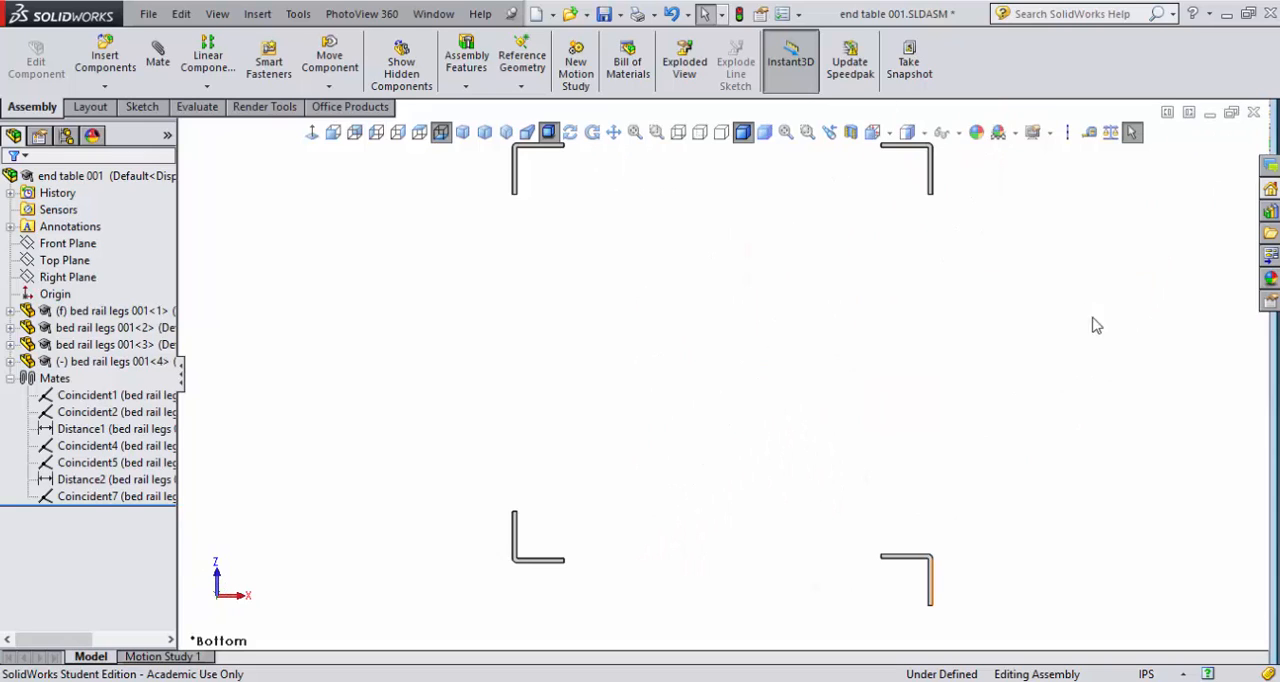
pyautogui.press('z')
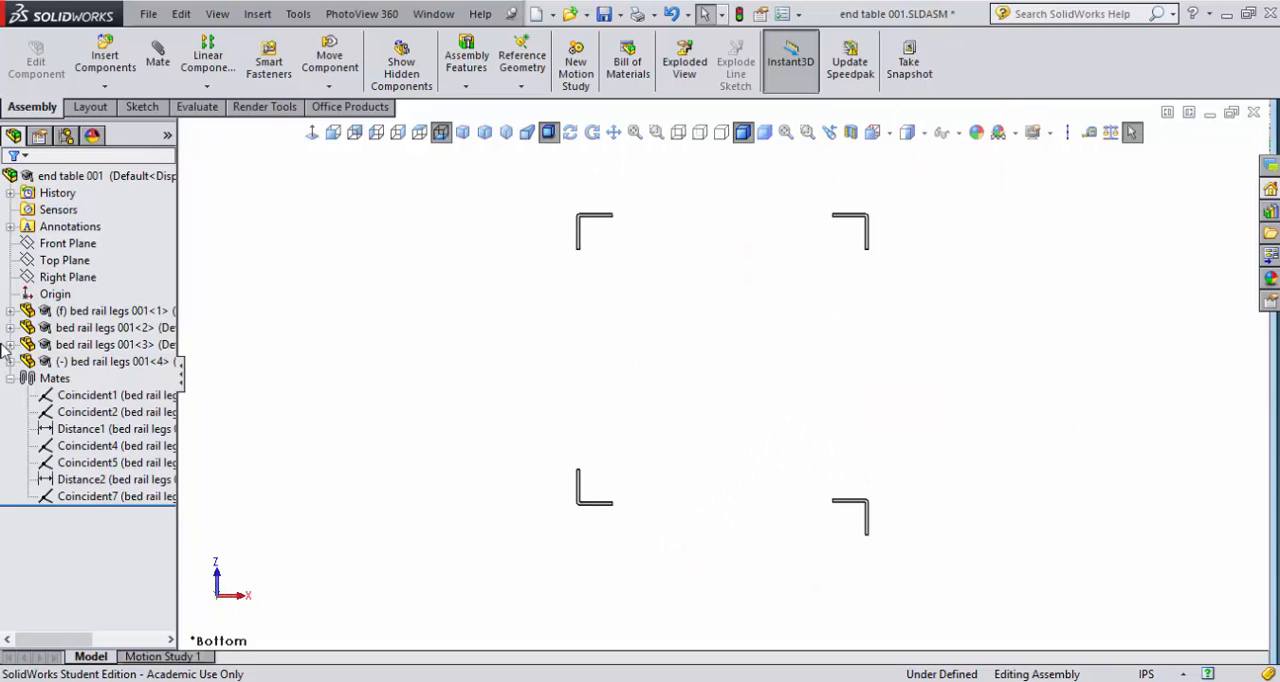
pyautogui.click(100, 481)
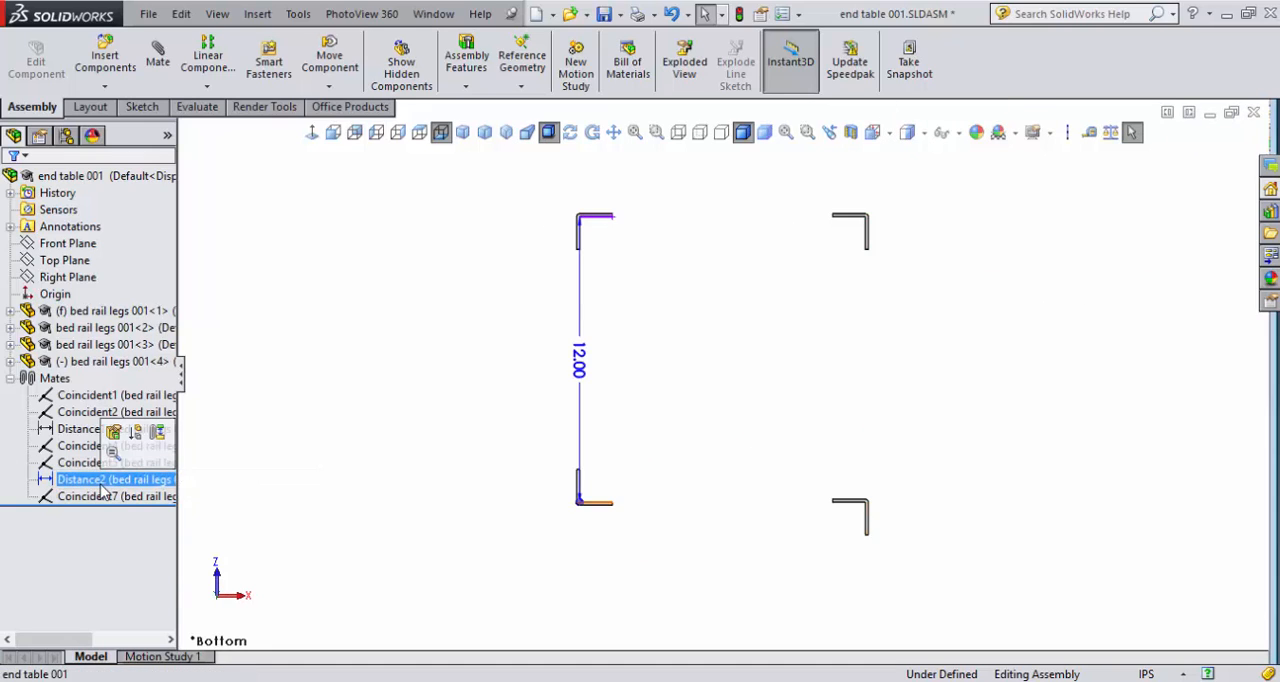
pyautogui.click(102, 496)
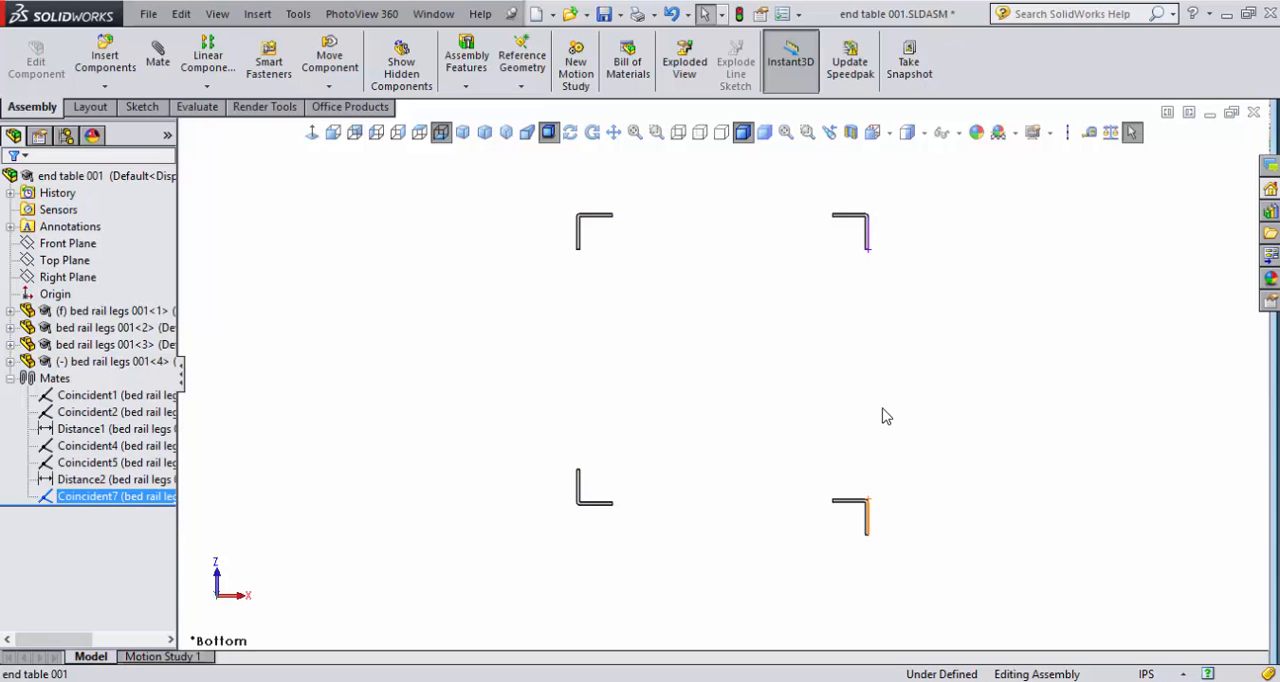
pyautogui.moveTo(865, 436); pyautogui.dragTo(811, 407, button='middle')
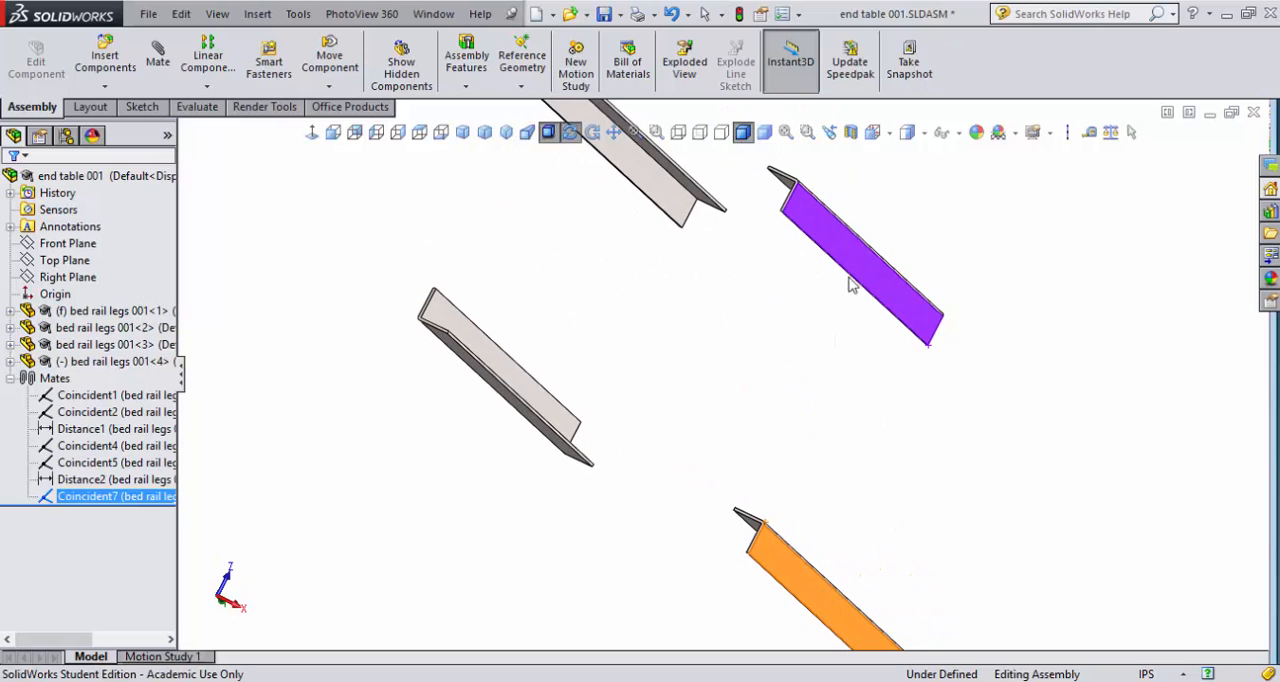
pyautogui.click(720, 422)
# - Add a coincident mate between the matching end faces of the second and fourth legs, and finish mating
pyautogui.scroll(-6, 785, 166)
pyautogui.click(829, 200)
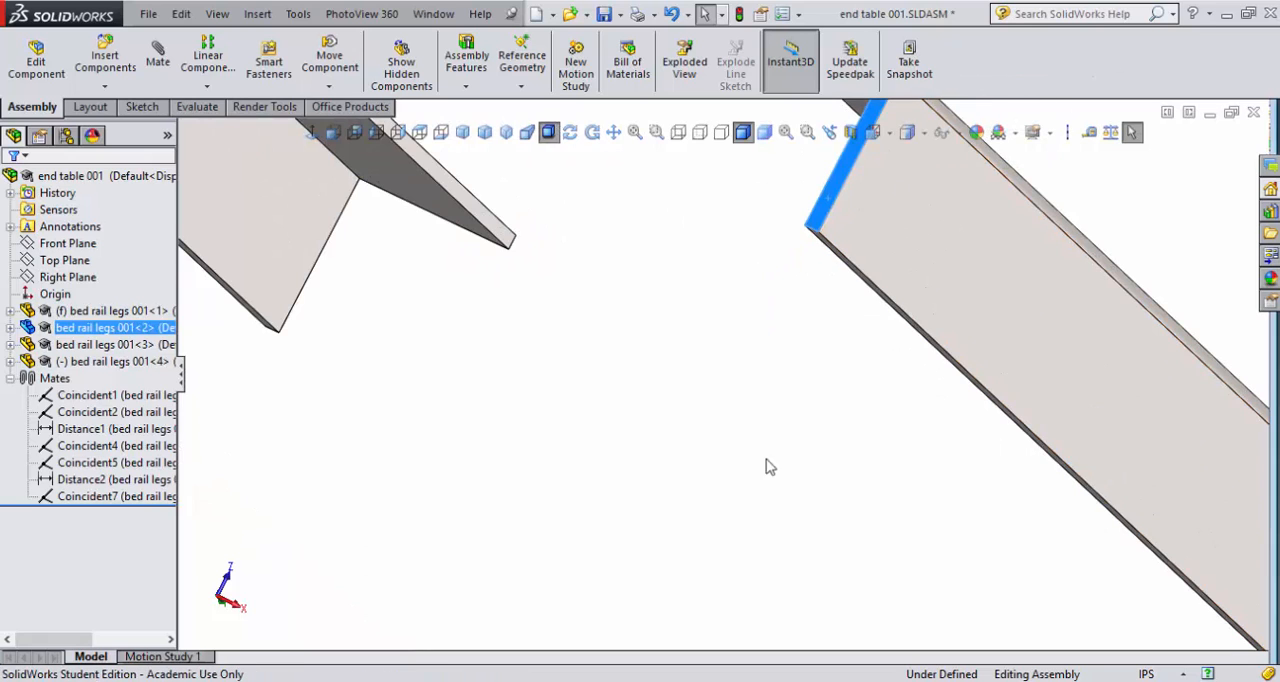
pyautogui.press('m')
pyautogui.scroll(10, 716, 522)
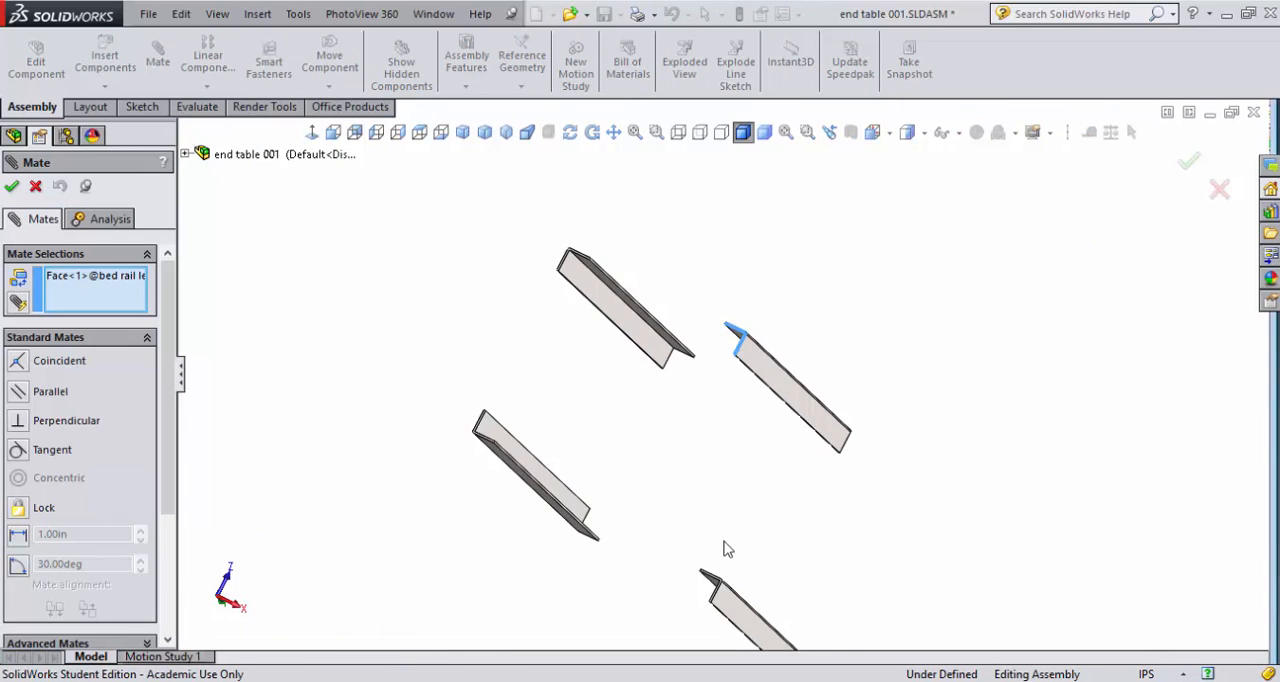
pyautogui.scroll(-5, 707, 600)
pyautogui.scroll(-1, 707, 596)
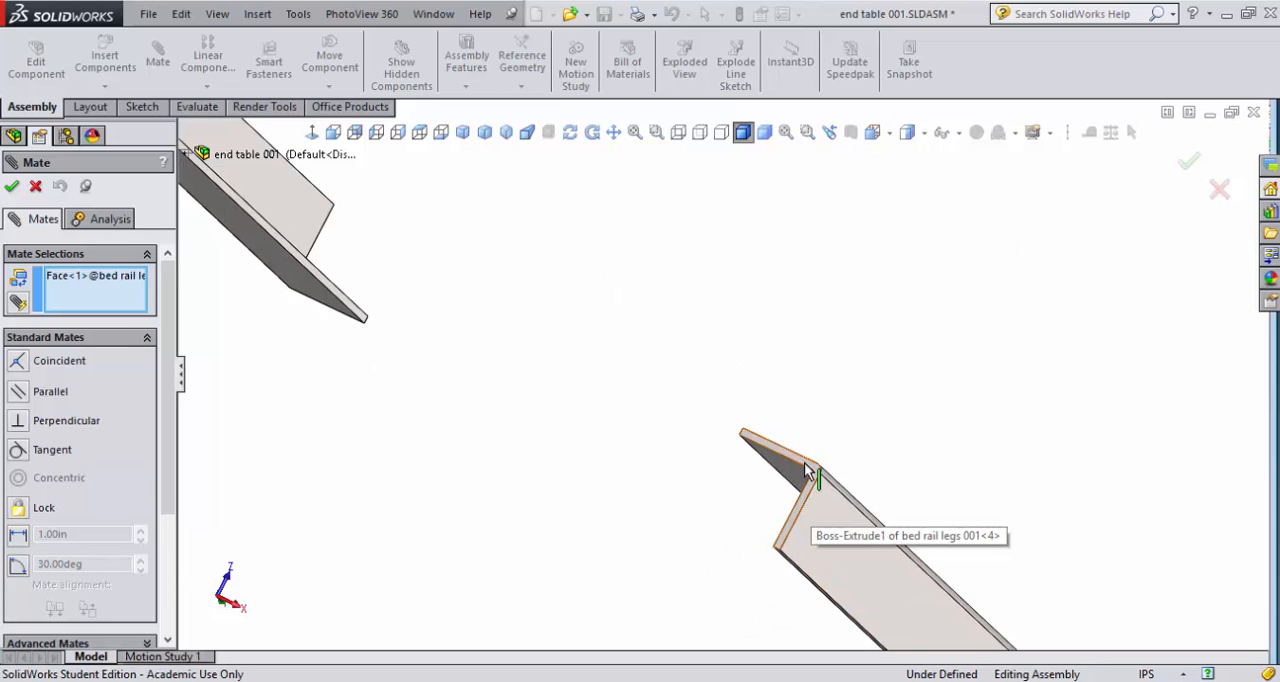
pyautogui.click(804, 462)
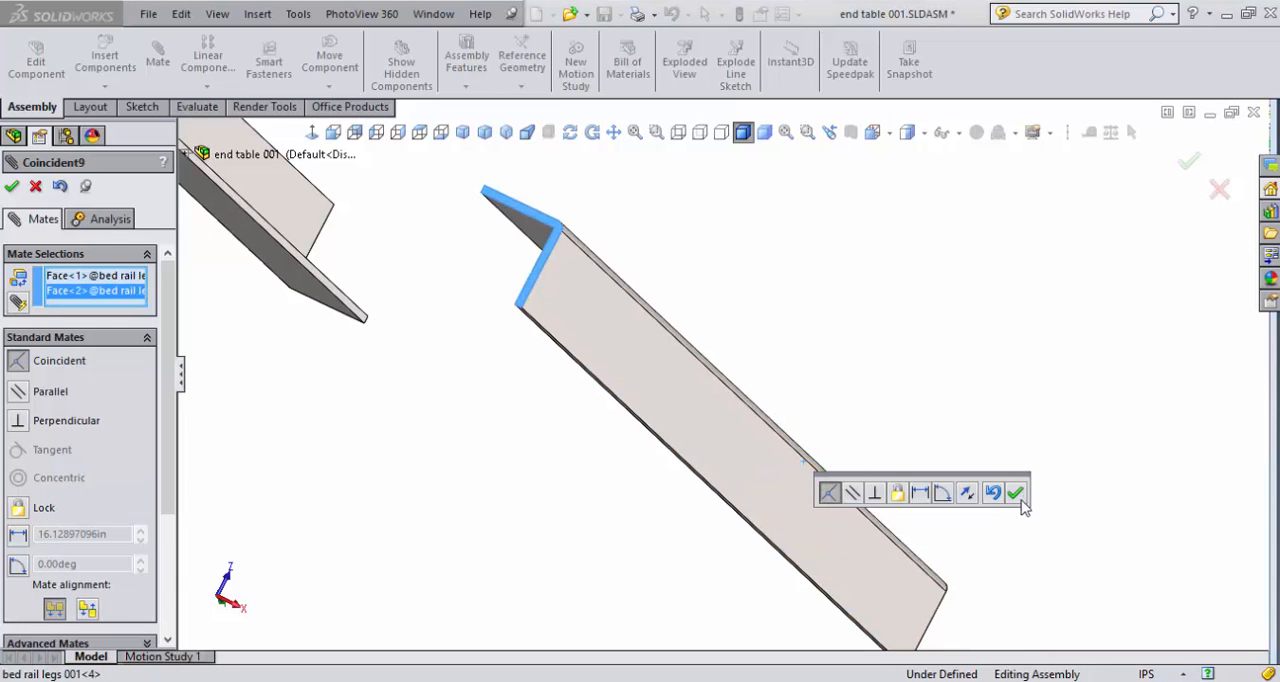
pyautogui.click(1010, 501)
pyautogui.scroll(-3, 964, 328)
pyautogui.scroll(8, 964, 328)
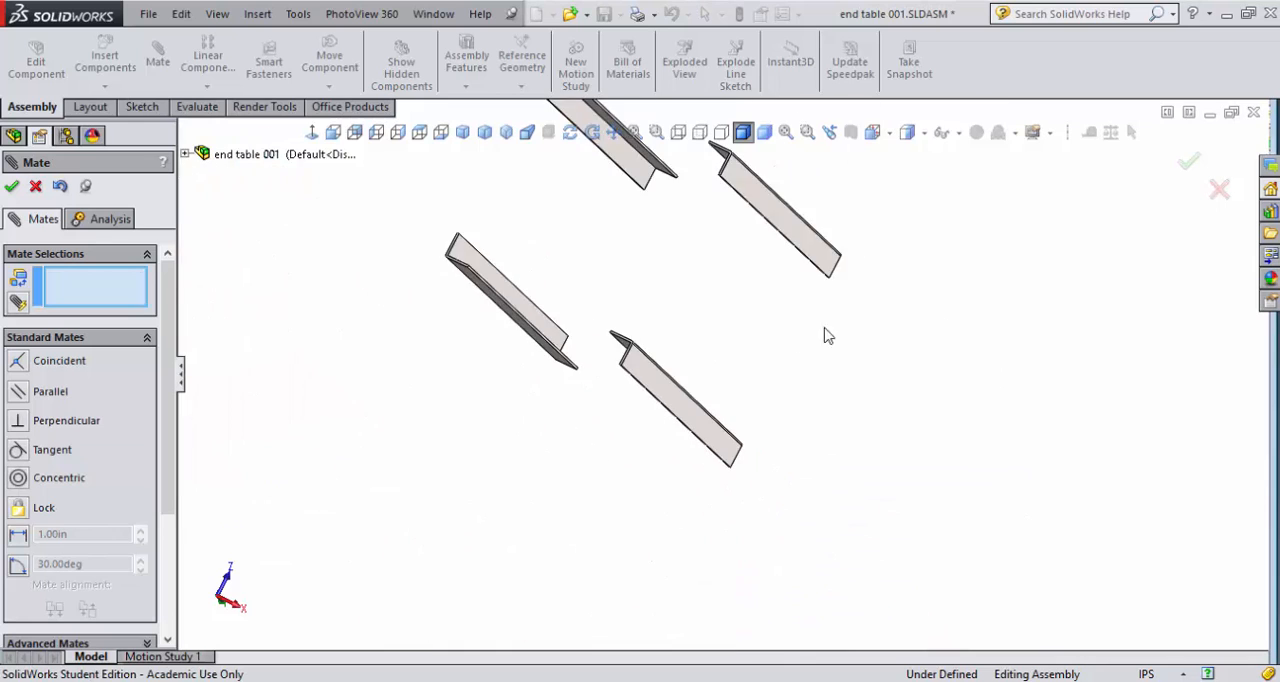
pyautogui.scroll(2, 723, 338)
pyautogui.moveTo(726, 340); pyautogui.dragTo(689, 311, button='middle')
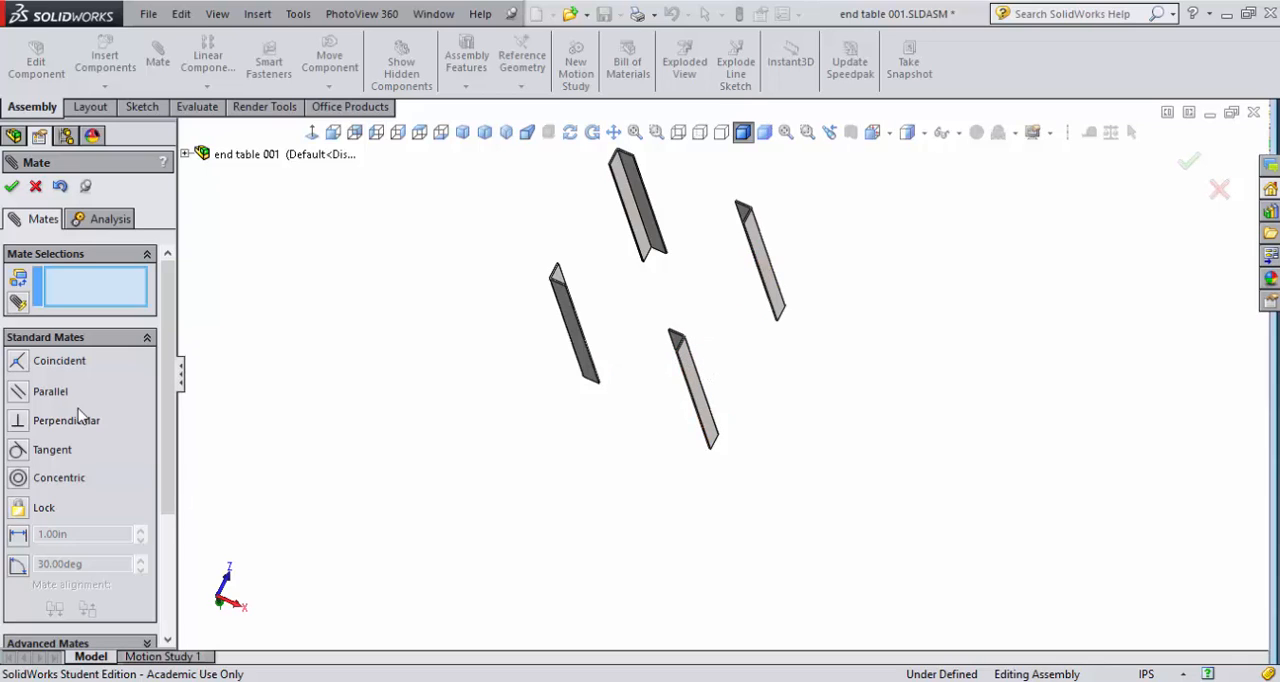
pyautogui.click(11, 186)
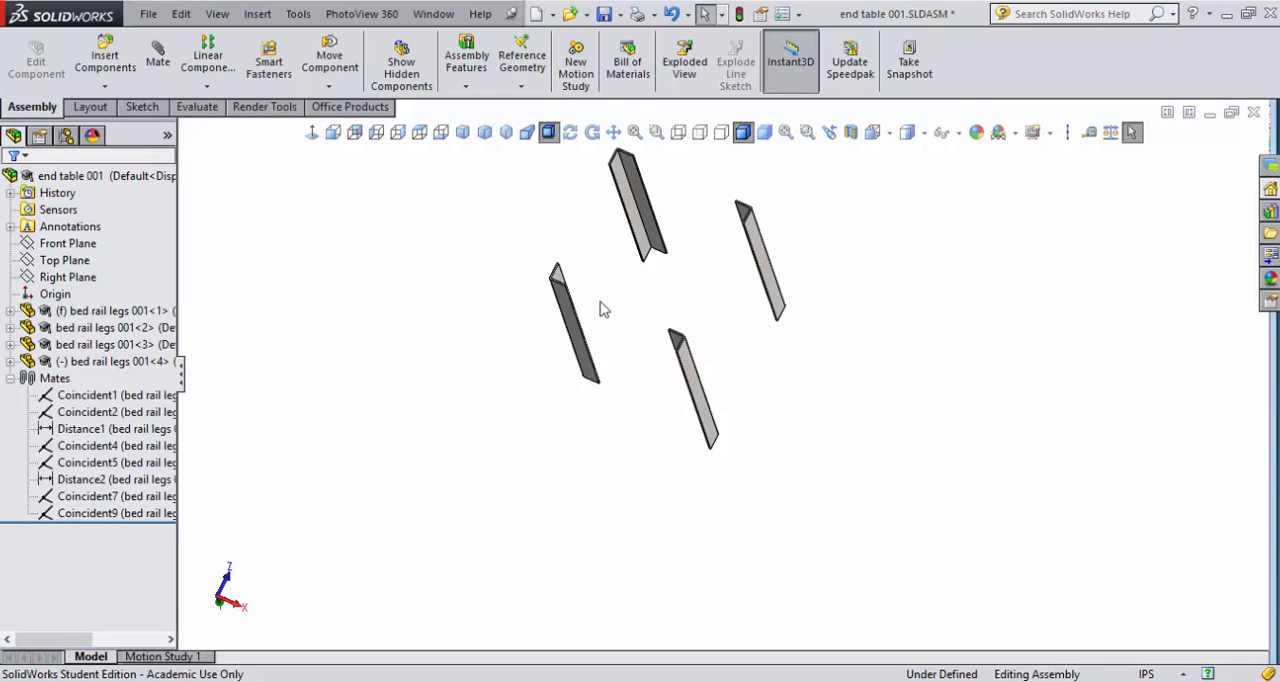
# - List the mates of the second leg and examine each one to identify the faces it joins
pyautogui.click(764, 250)
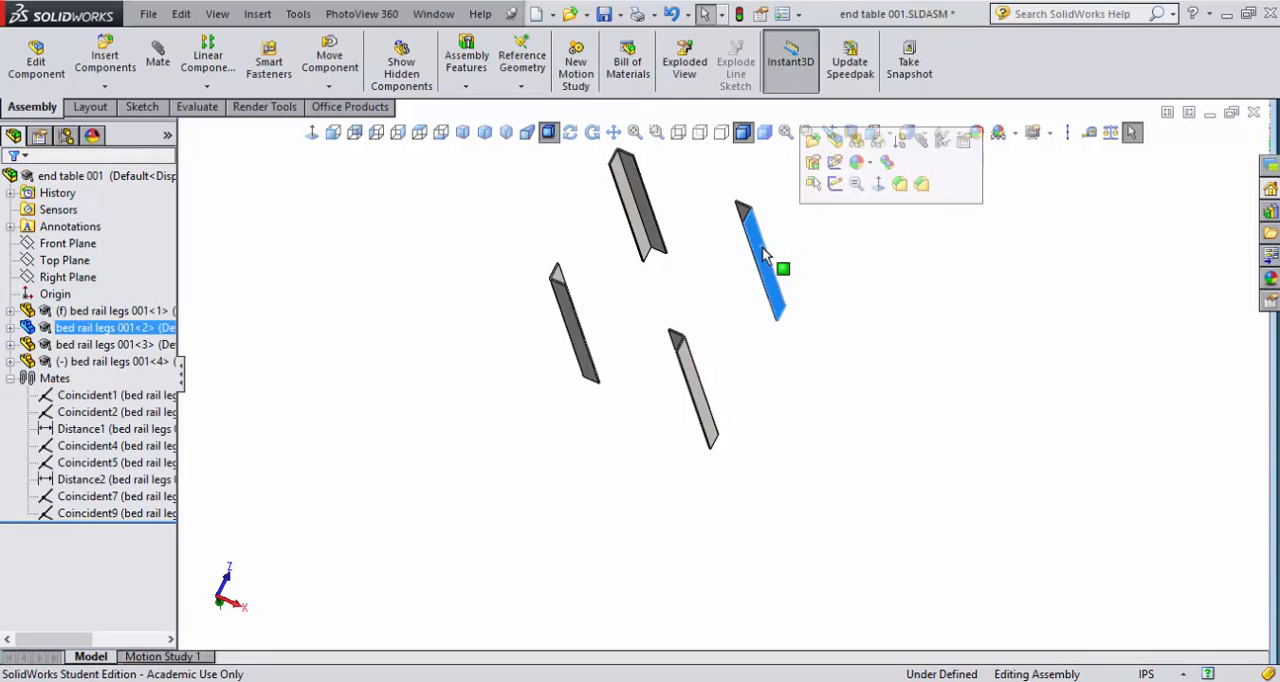
pyautogui.click(948, 142)
pyautogui.moveTo(890, 168); pyautogui.dragTo(1074, 264)
pyautogui.click(1010, 287)
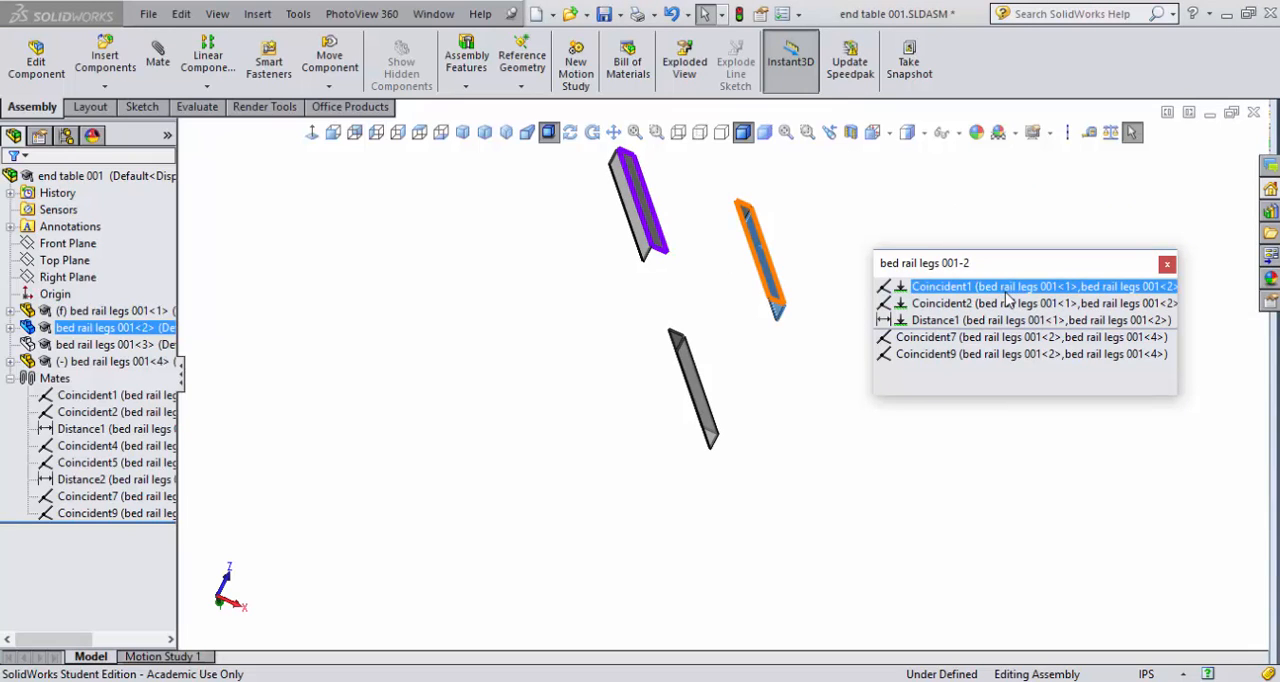
pyautogui.click(1010, 303)
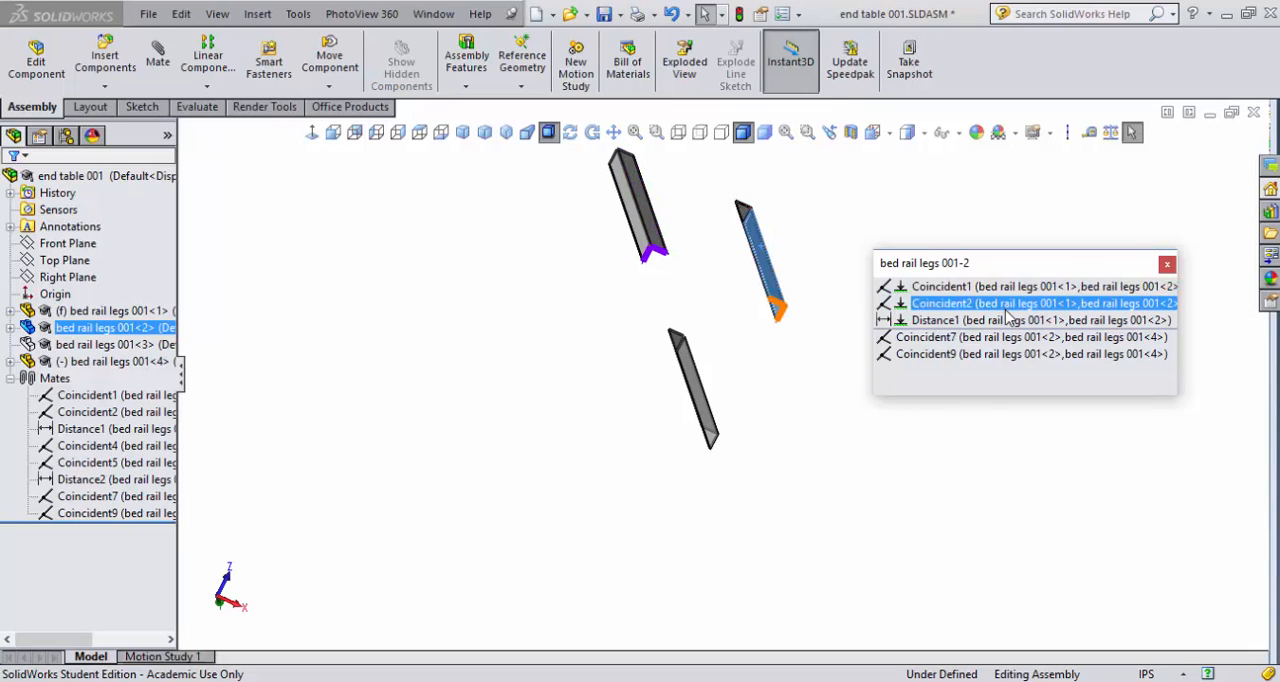
pyautogui.click(1007, 321)
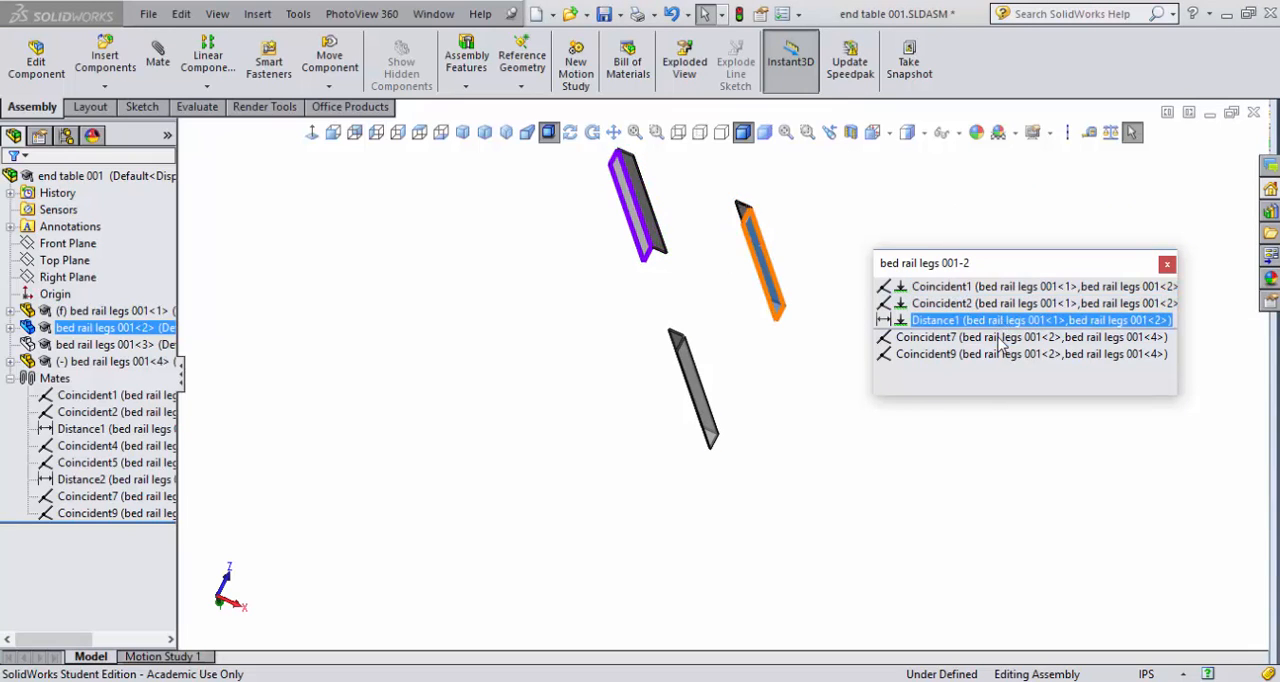
pyautogui.click(1001, 338)
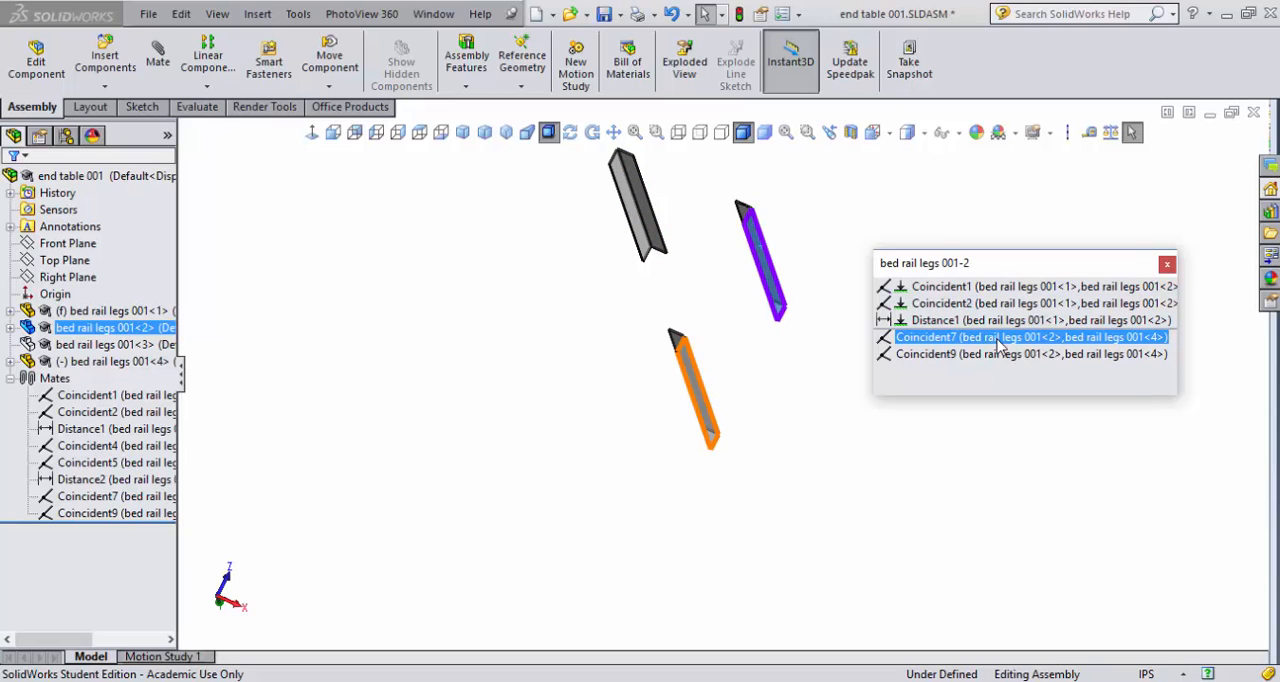
# - Edit the Coincident7 mate between the second and fourth legs and remove the fourth leg's face from its selections
pyautogui.rightClick(999, 345)
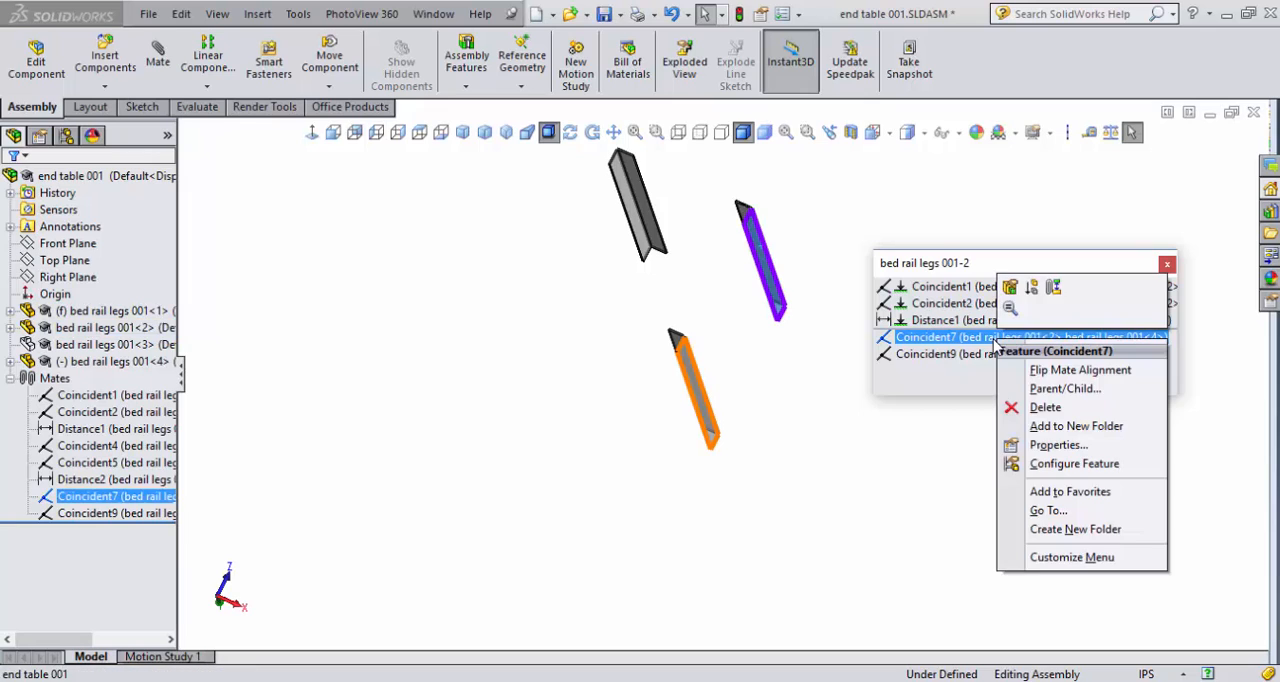
pyautogui.click(1010, 287)
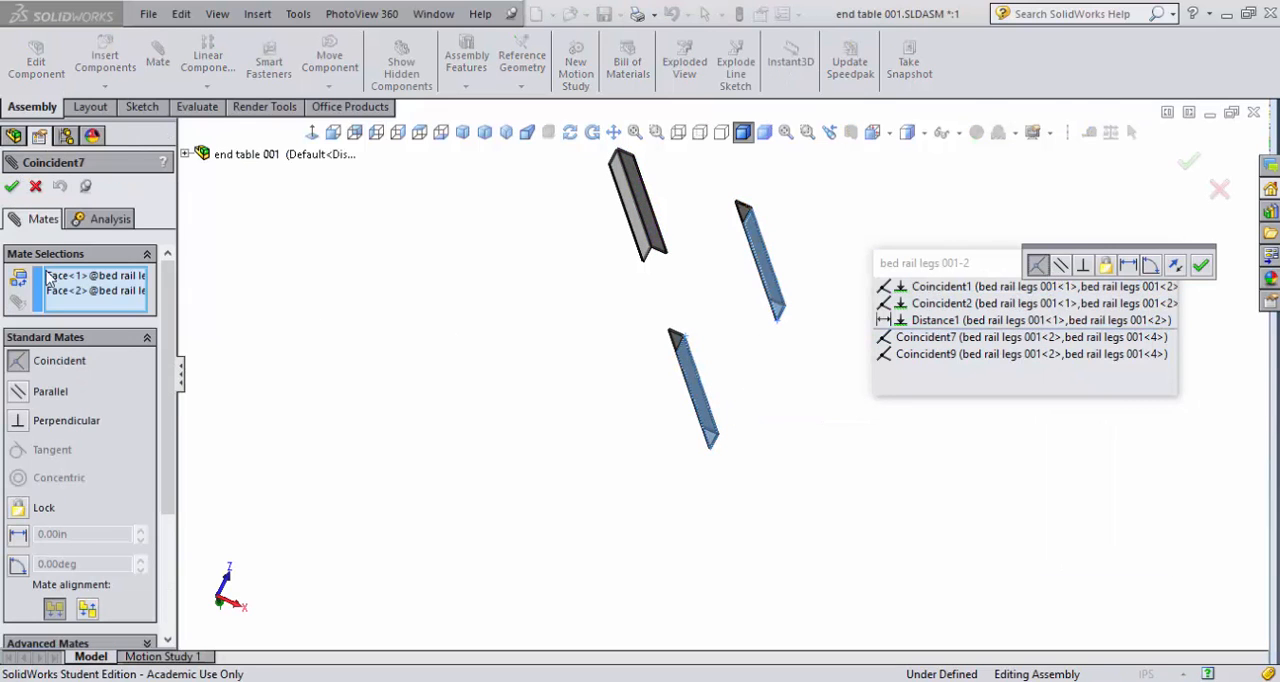
pyautogui.click(96, 291)
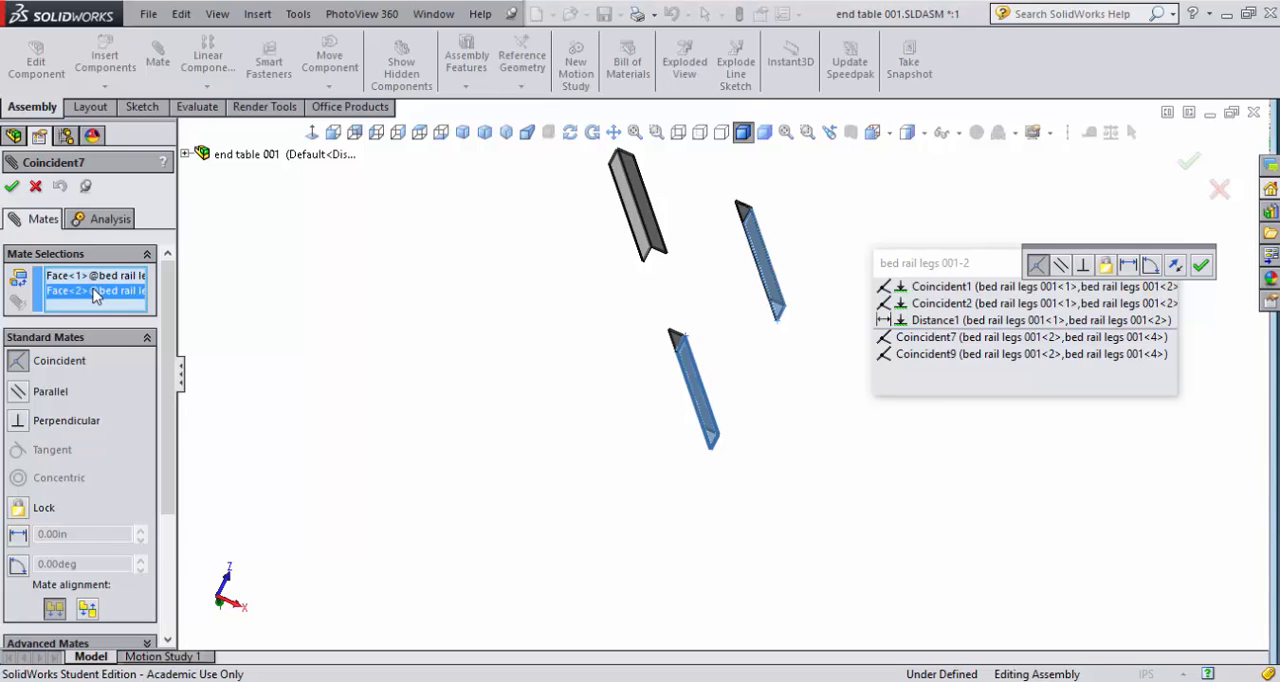
pyautogui.rightClick(95, 292)
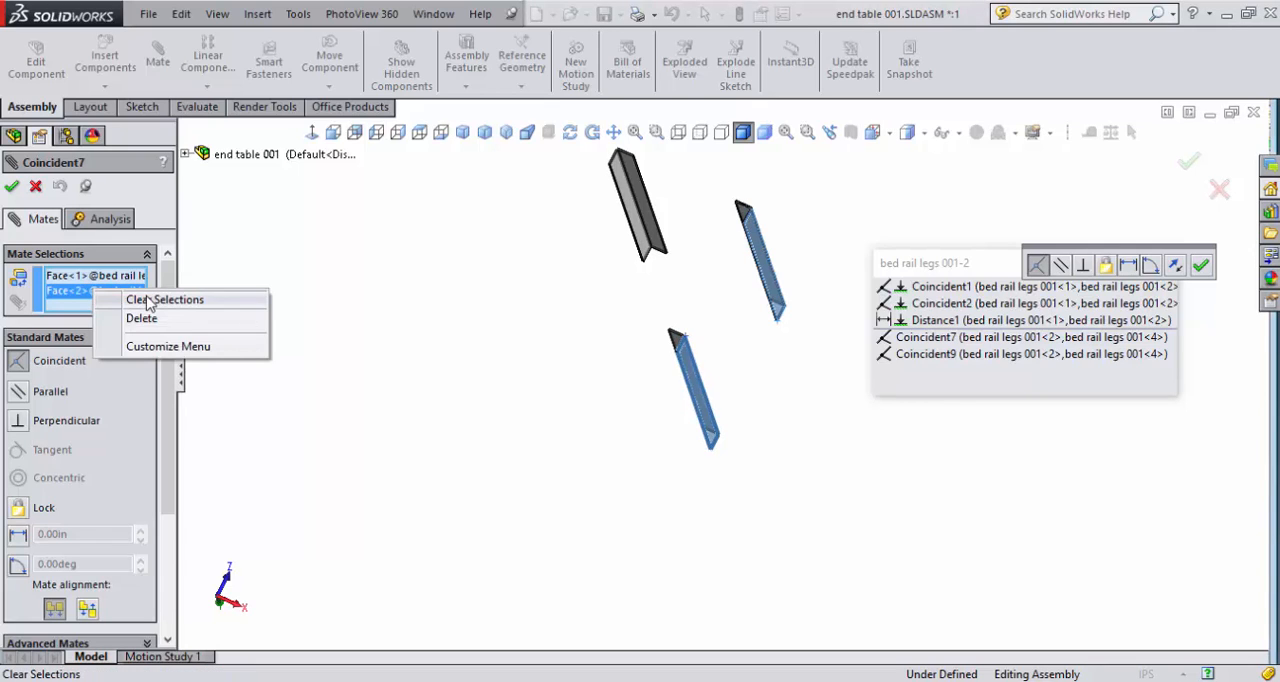
pyautogui.click(142, 318)
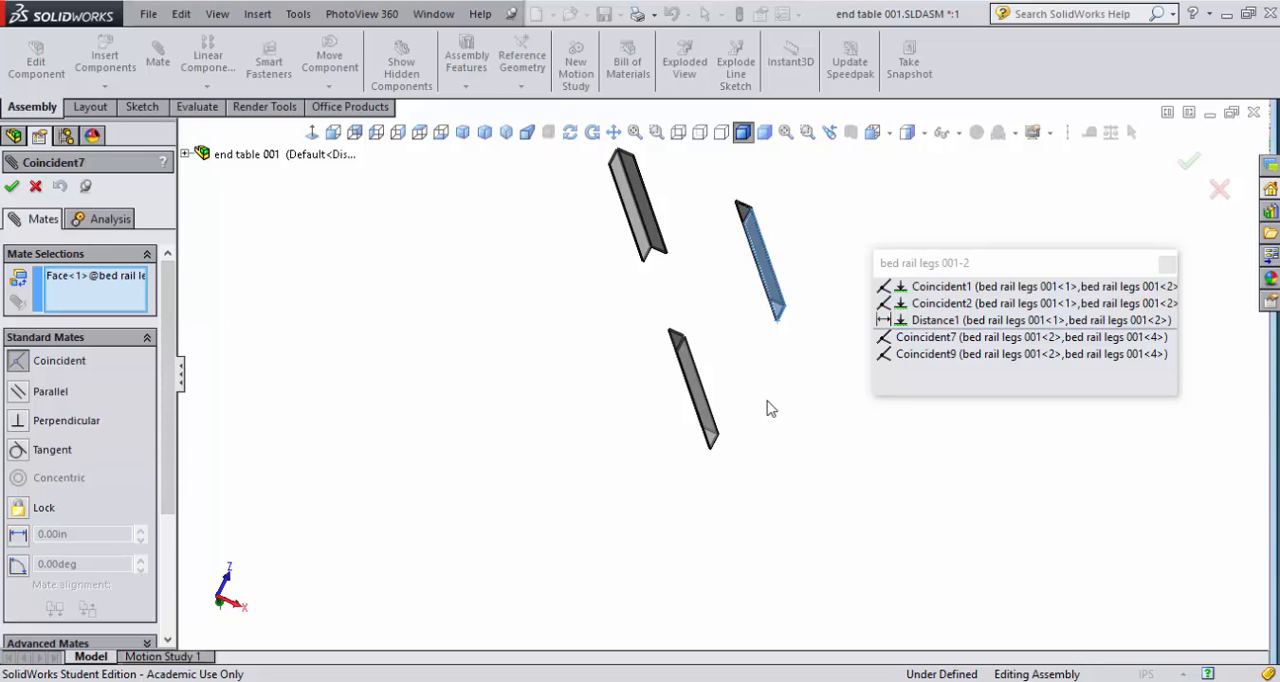
# - Make the coincident mate use the face of the fourth leg's other flange and accept the change
pyautogui.moveTo(770, 408); pyautogui.dragTo(712, 480, button='middle')
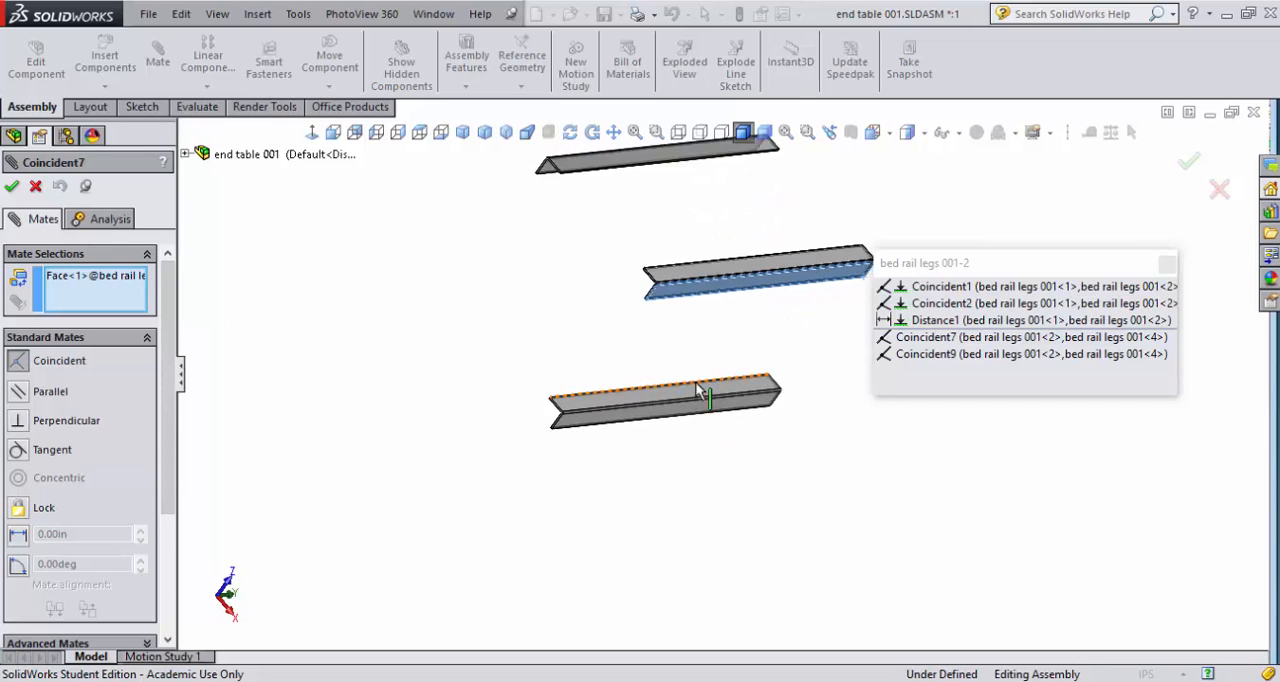
pyautogui.scroll(-5, 699, 390)
pyautogui.click(634, 403)
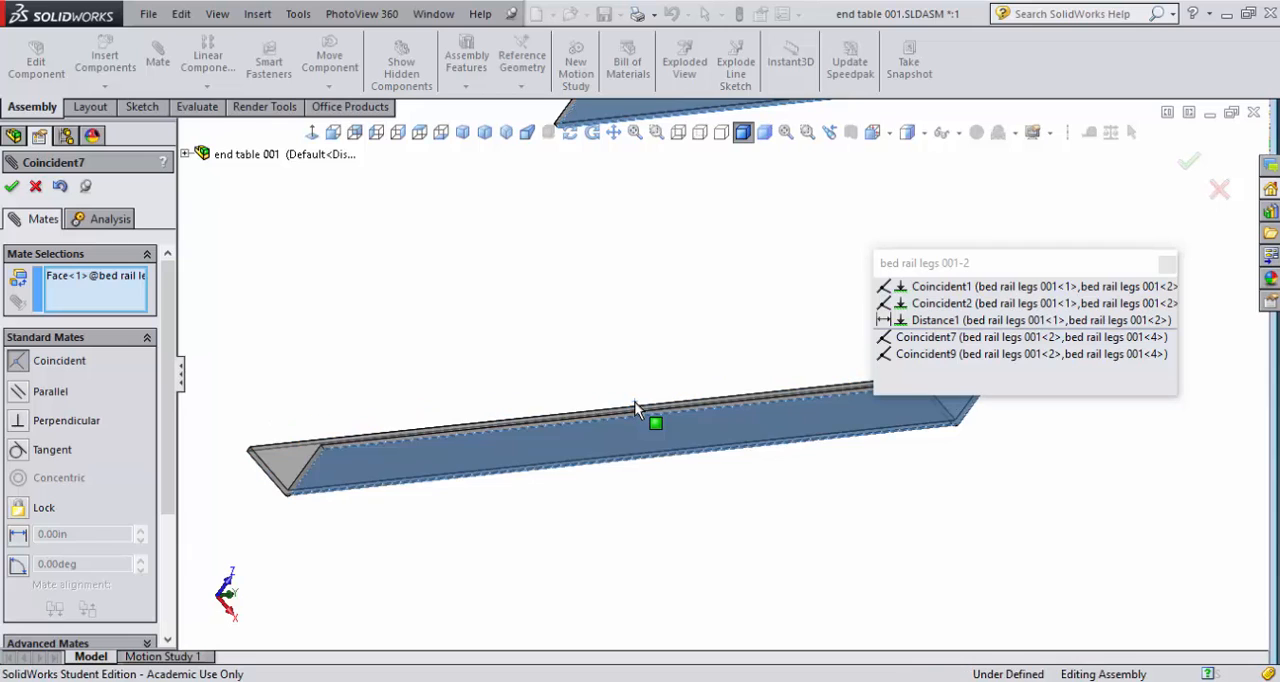
pyautogui.click(634, 406)
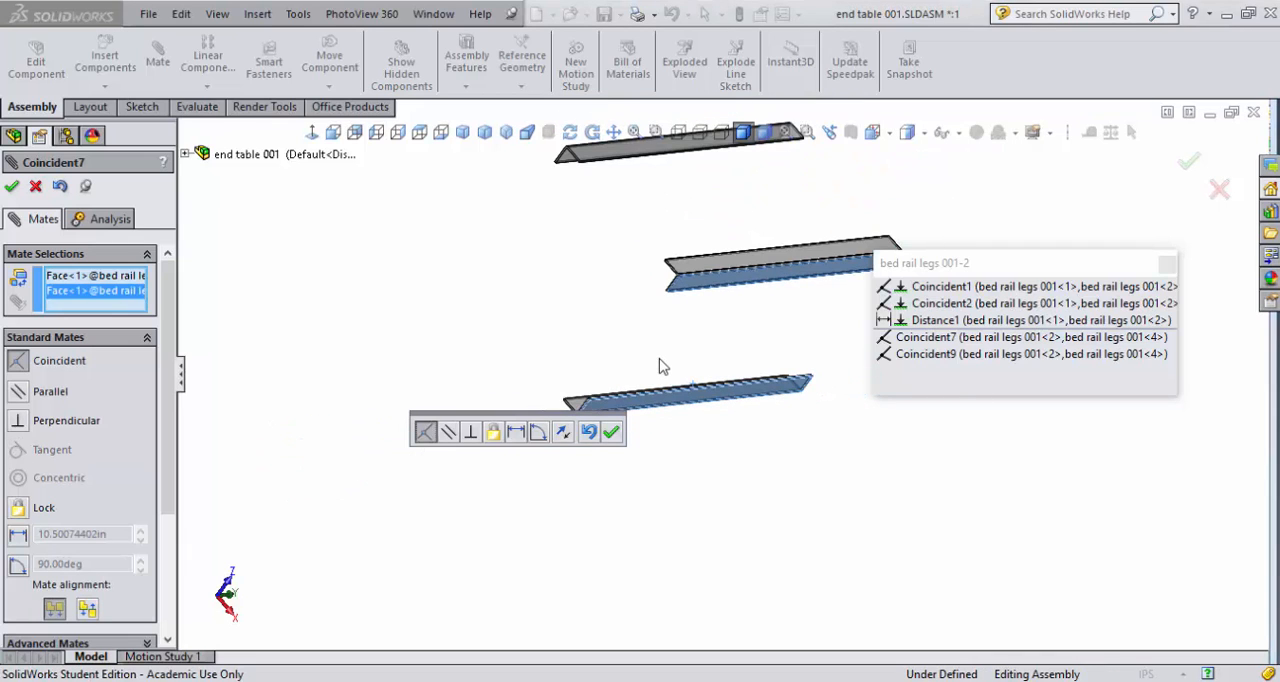
pyautogui.hotkey('ctrl', '7')
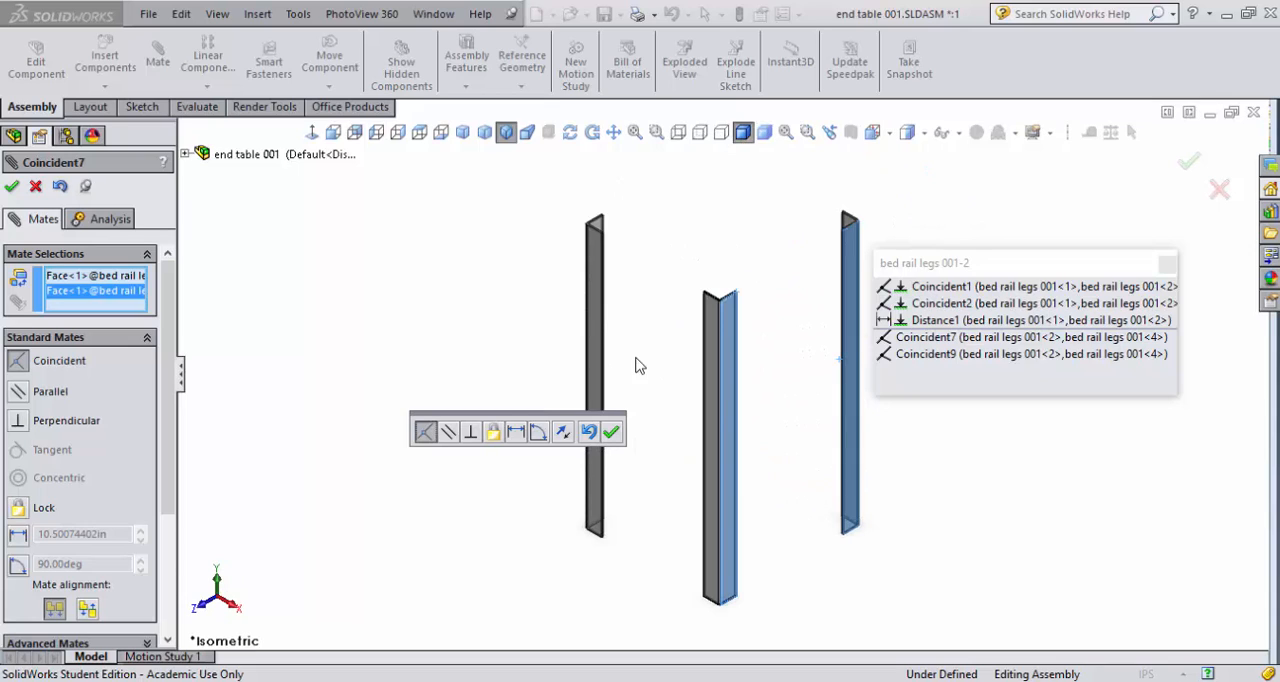
pyautogui.click(609, 432)
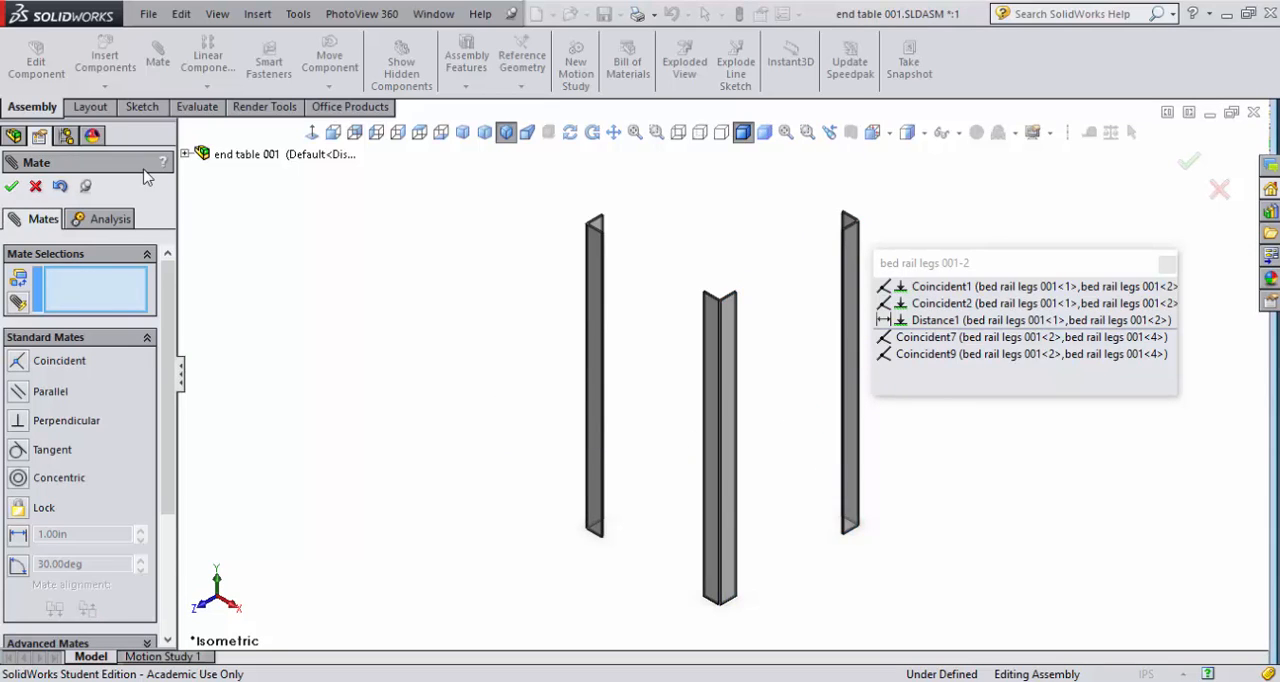
# - Close the second leg's mate list, check the four legs' orientation from the dimetric view, and finish mating
pyautogui.click(1167, 265)
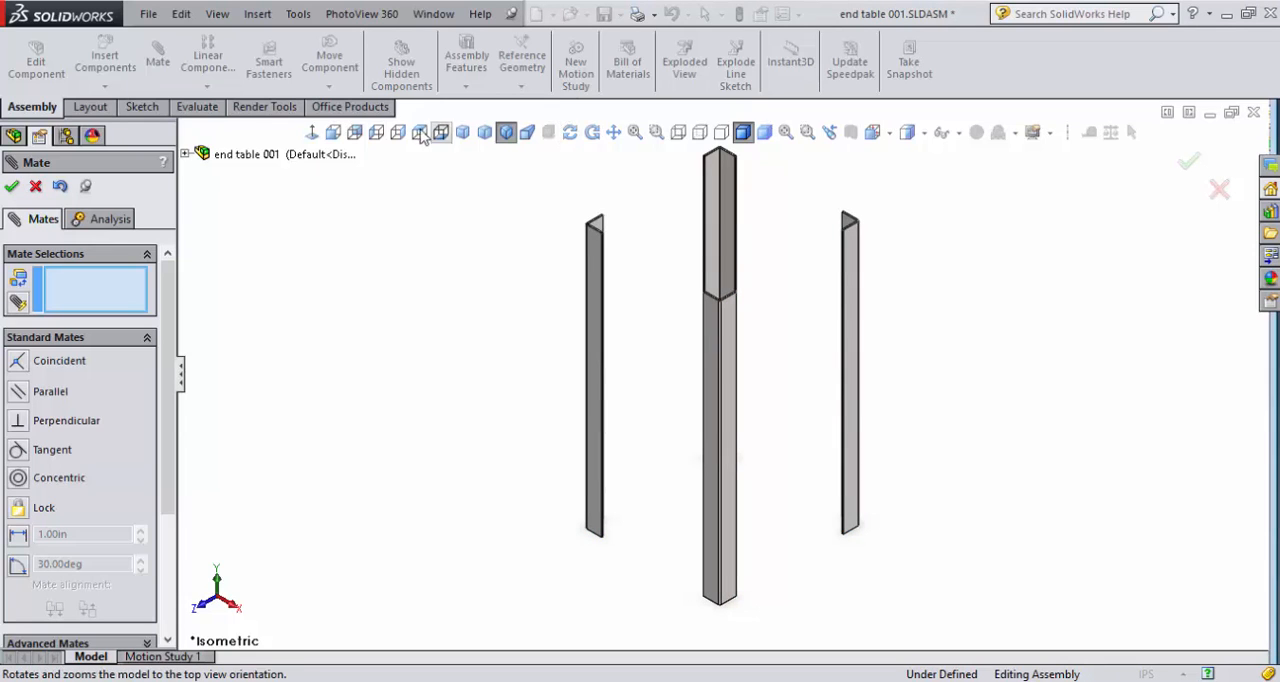
pyautogui.click(485, 132)
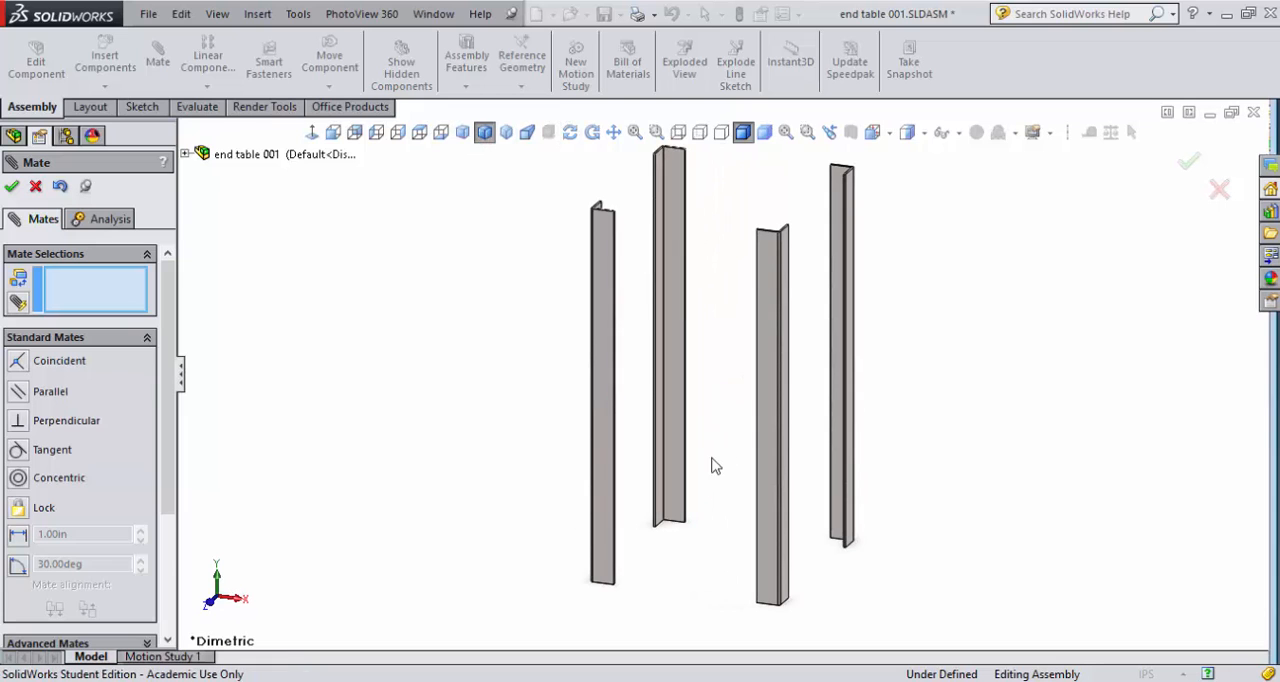
pyautogui.moveTo(711, 466); pyautogui.dragTo(576, 518, button='middle')
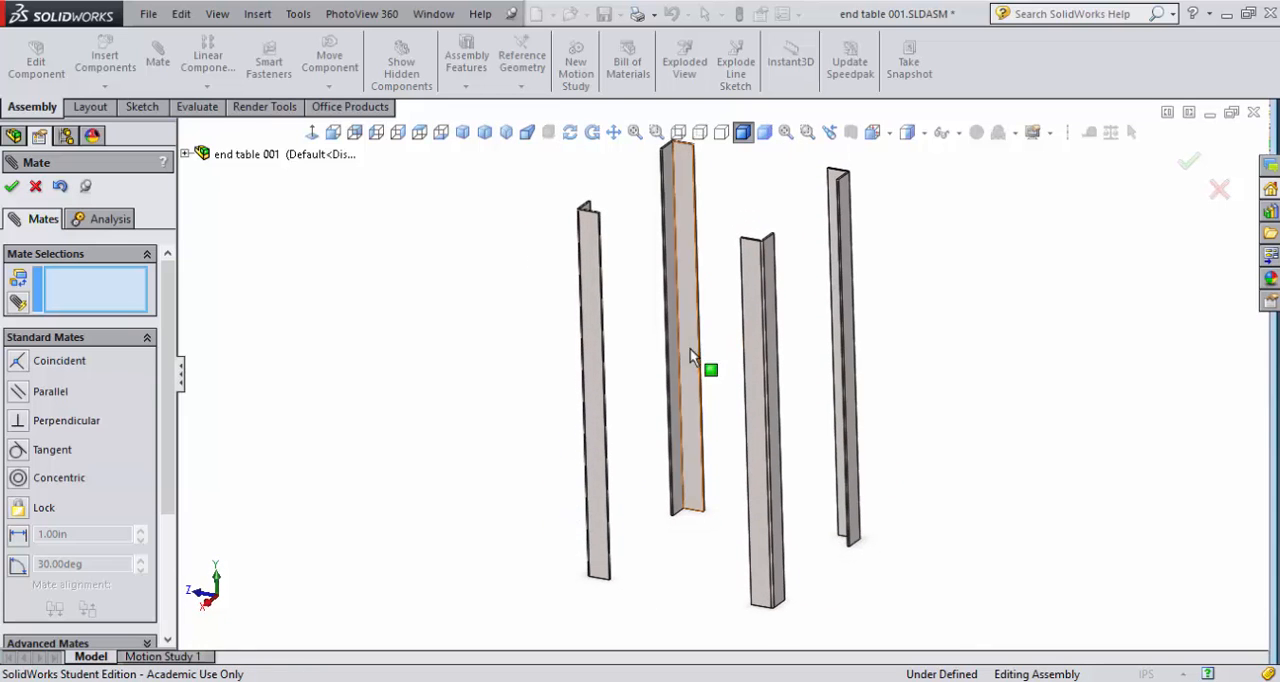
pyautogui.click(37, 185)
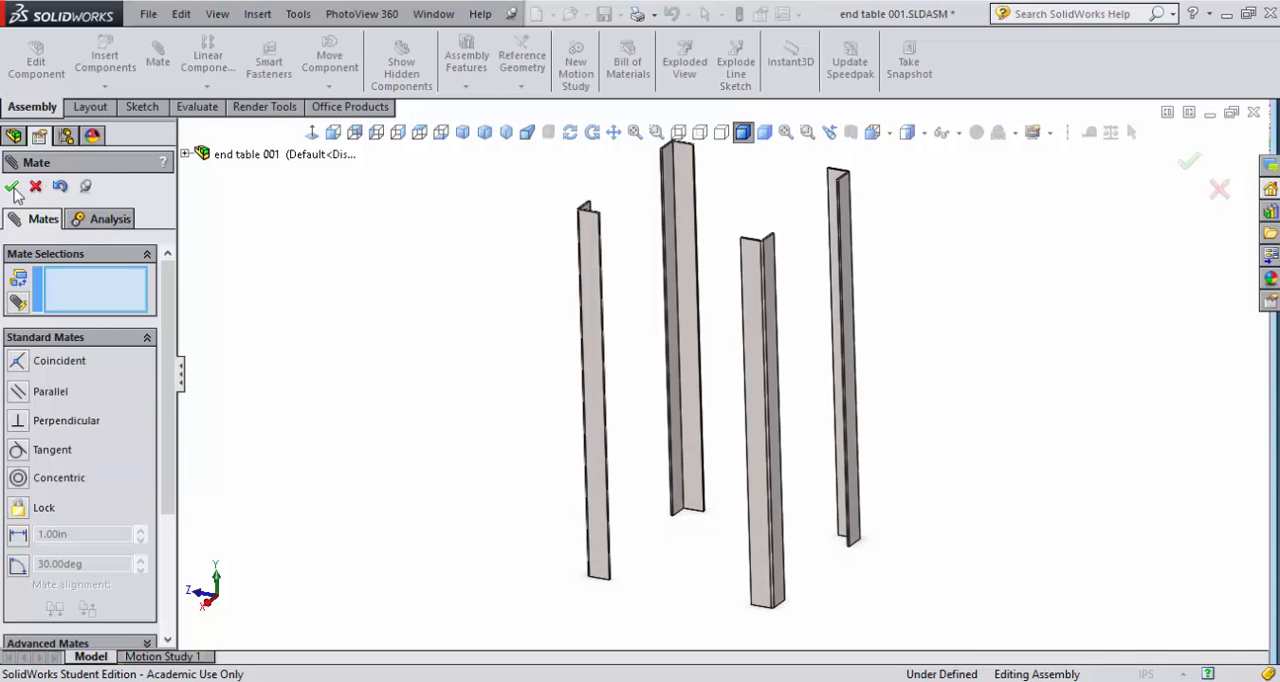
pyautogui.moveTo(866, 363); pyautogui.dragTo(580, 389, button='middle')
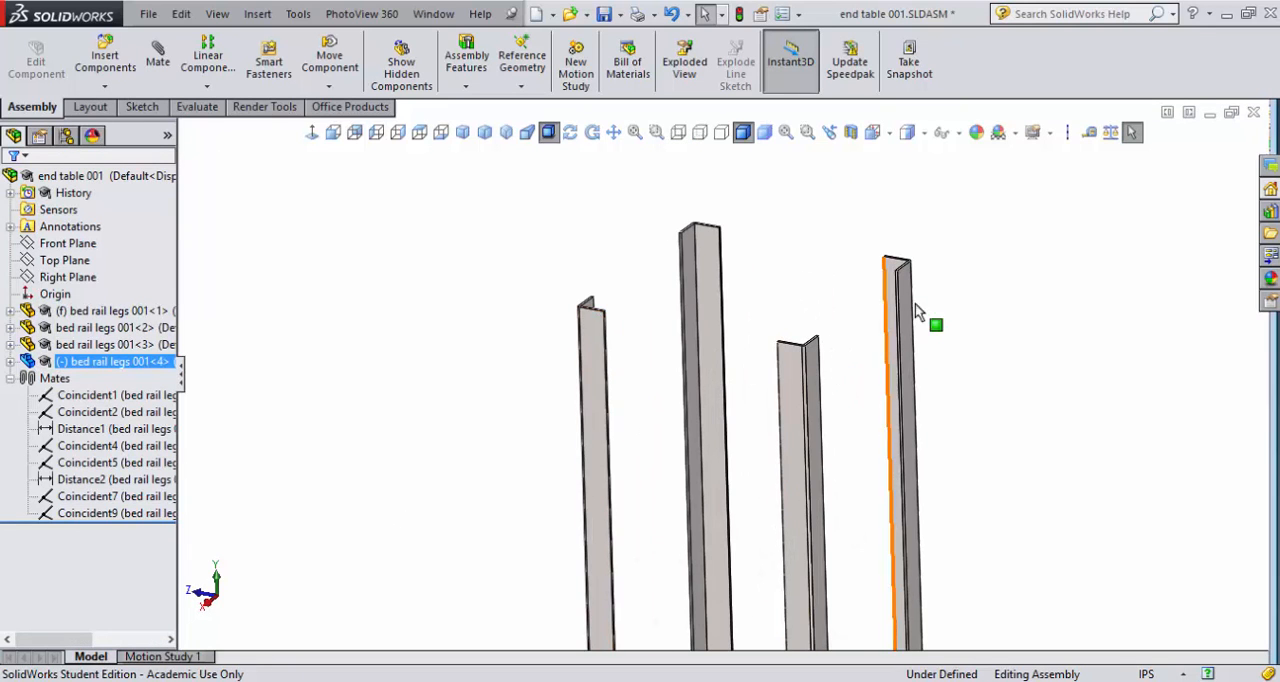